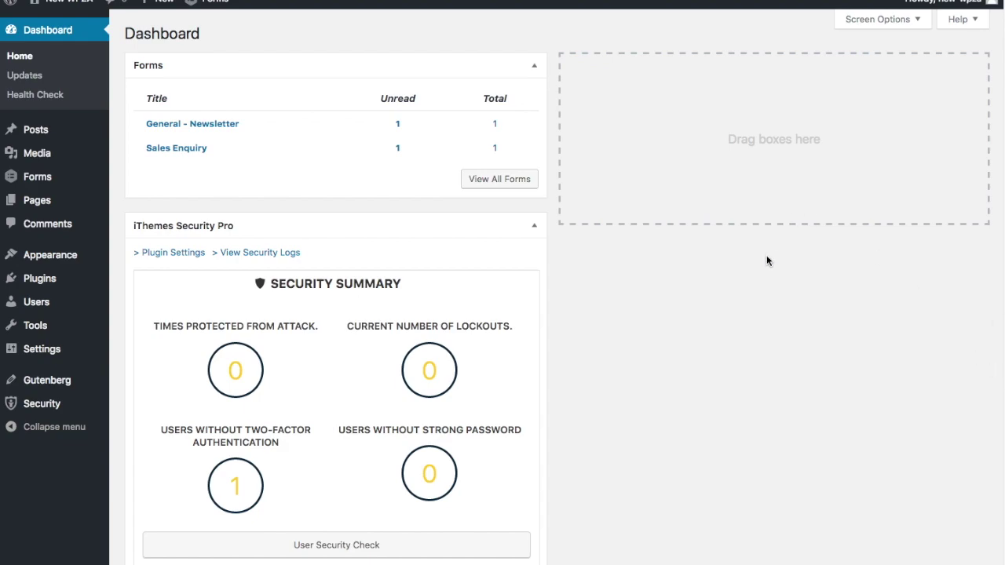
Create a new form titled "Create Post"
mouse_move(40, 183)
left_click(40, 183)
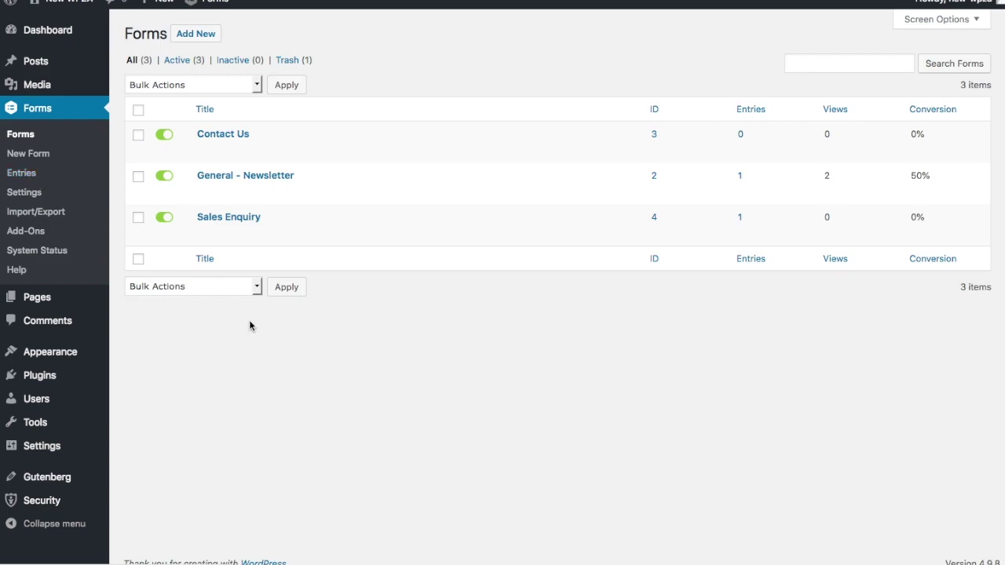
left_click(186, 37)
type("Creaate")
key("BackSpace")
key("BackSpace")
key("BackSpace")
key("BackSpace")
type("ate Post")
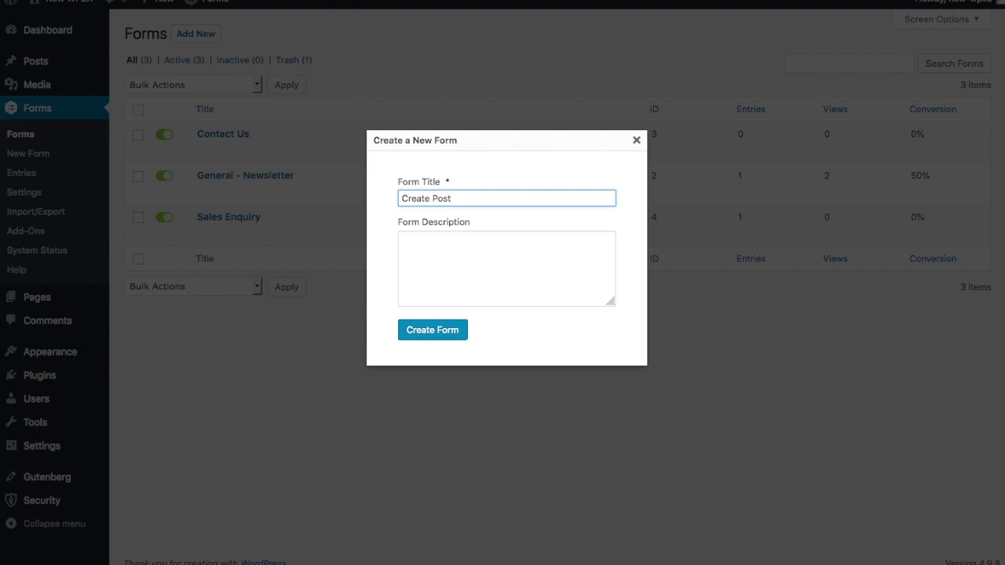
left_click(435, 330)
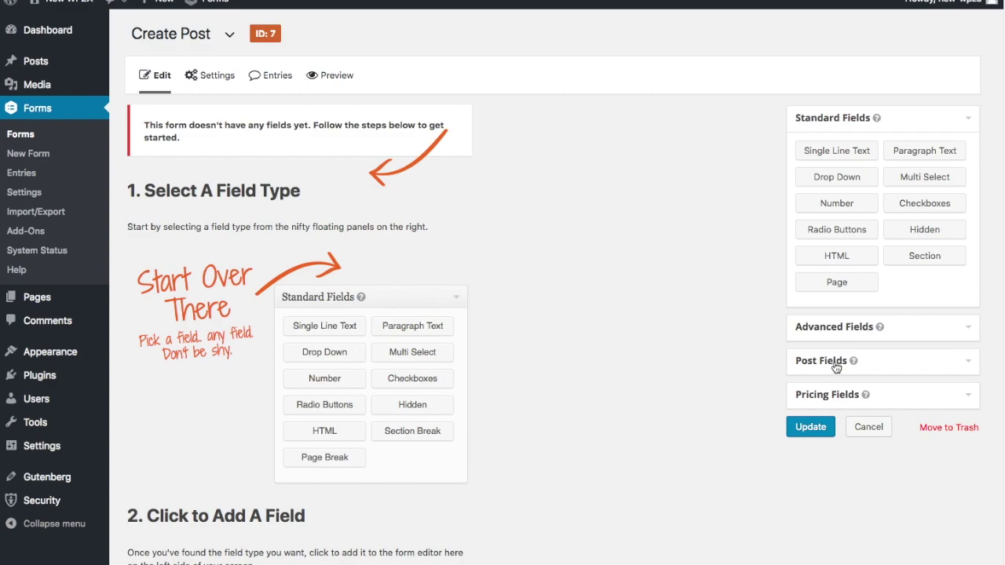
Add a post Title field to the form and label it "News Article Title"
left_click(970, 364)
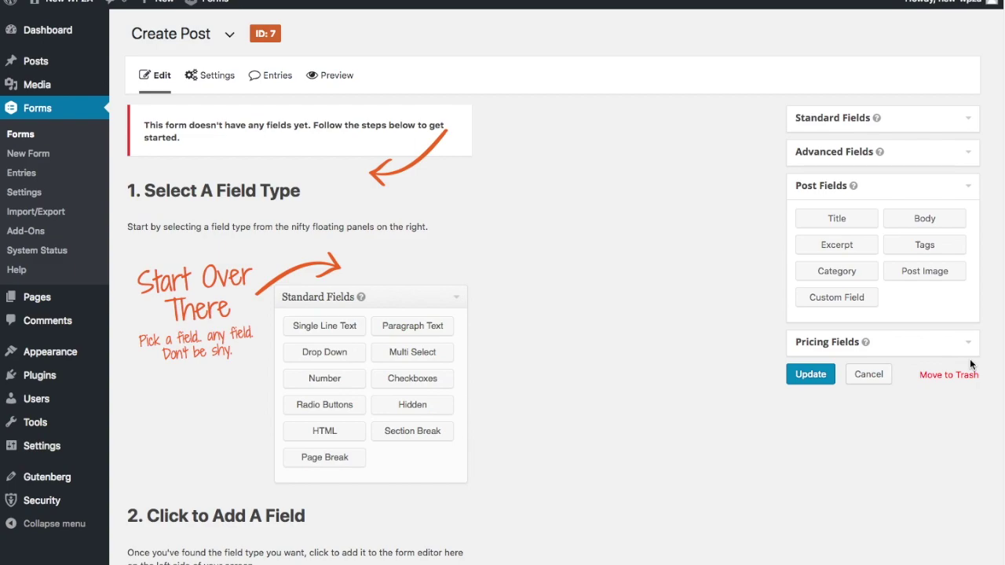
left_click(850, 226)
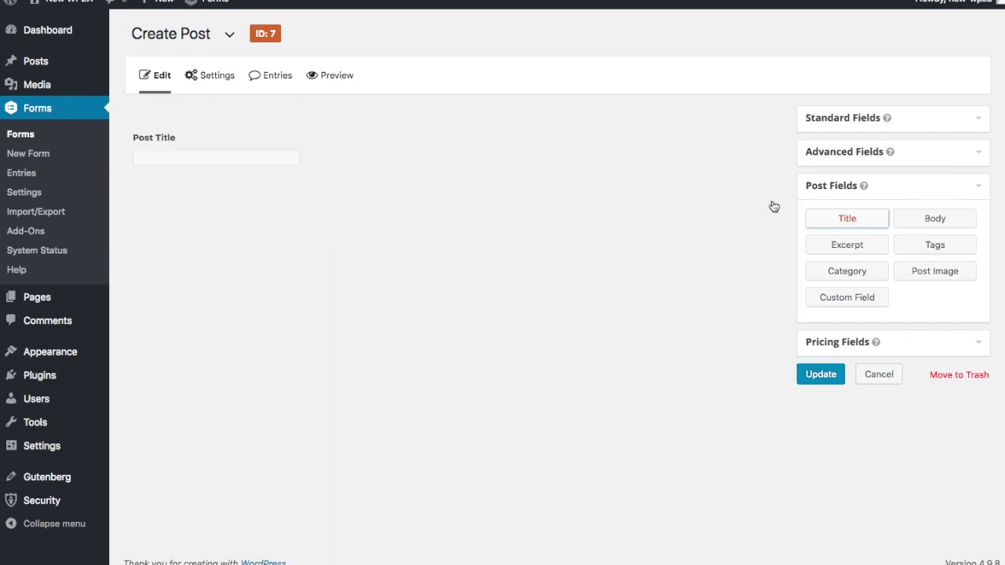
mouse_move(386, 123)
left_click(450, 116)
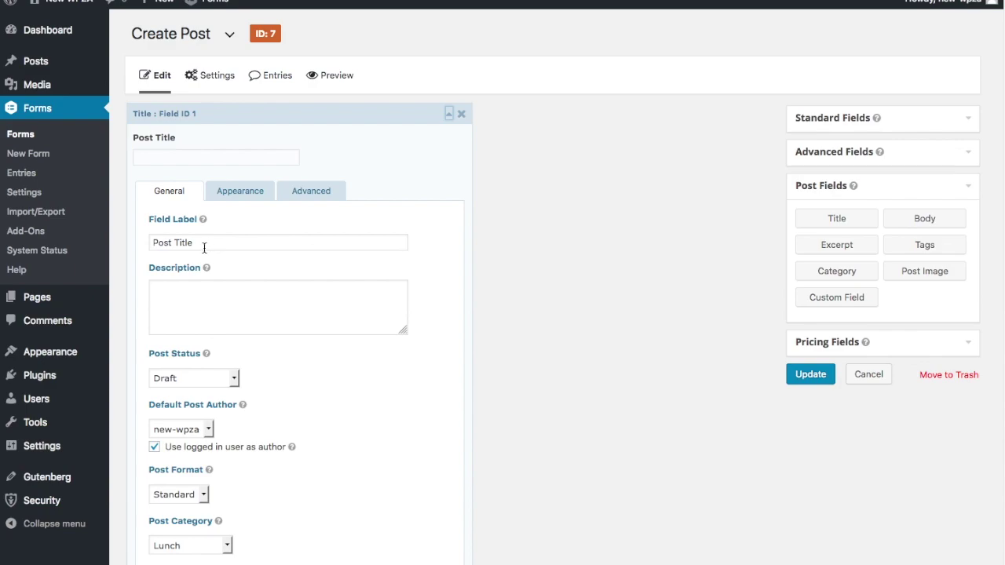
left_click_drag(195, 244, 125, 242)
type("News Article Title")
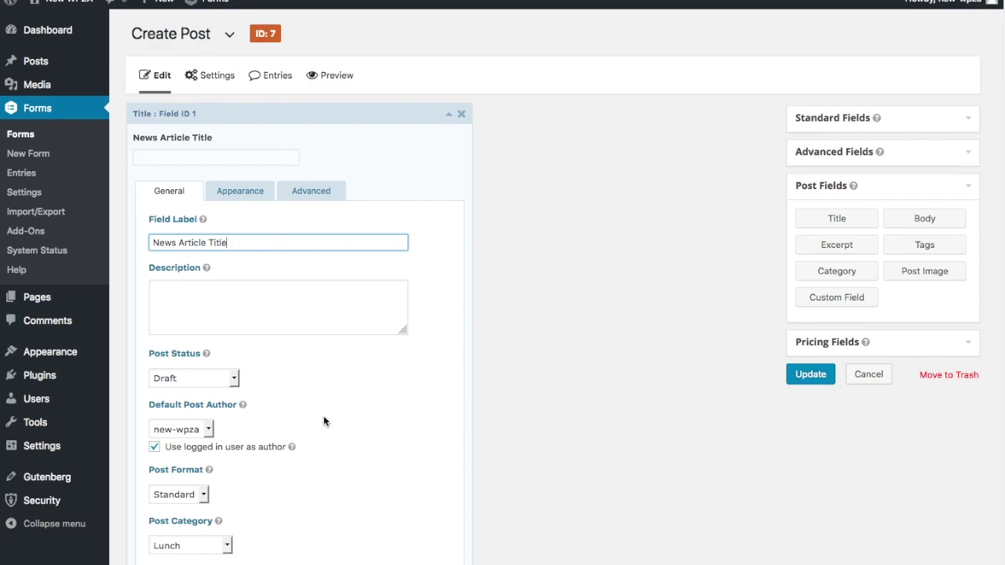
Review the title field's post status and default author options, keeping Draft status and the logged-in user as author
scroll(324, 422, "down", 3)
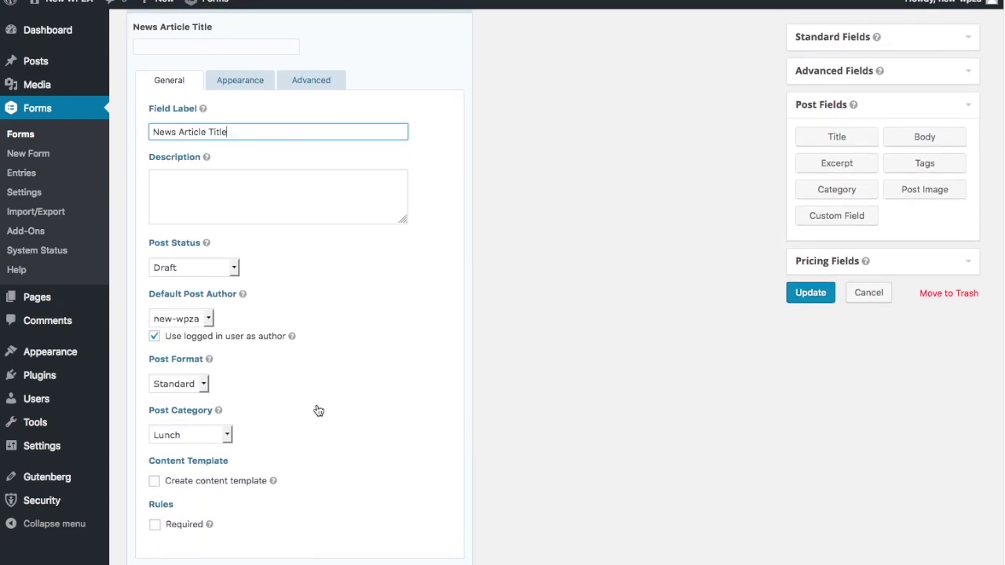
left_click(234, 268)
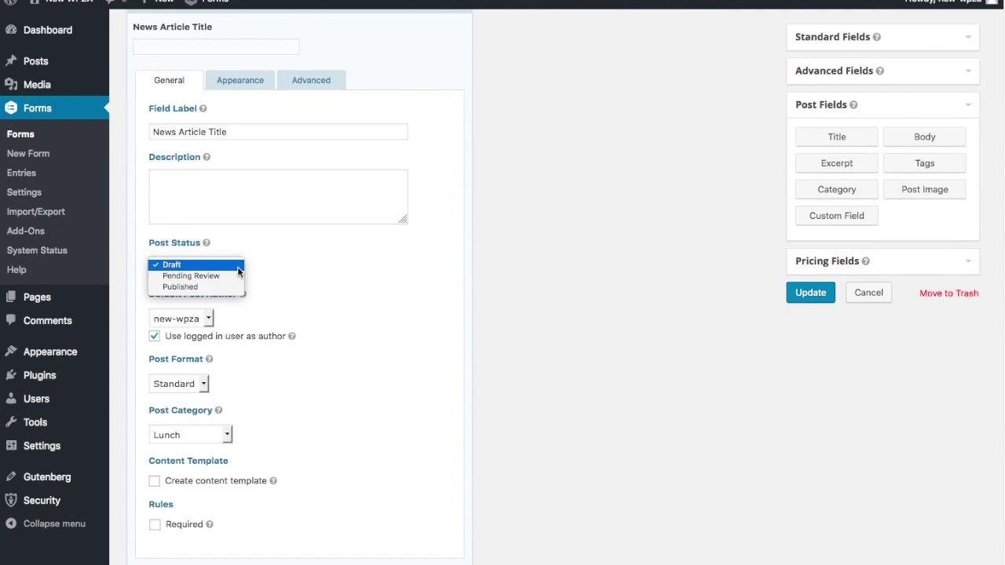
left_click(235, 267)
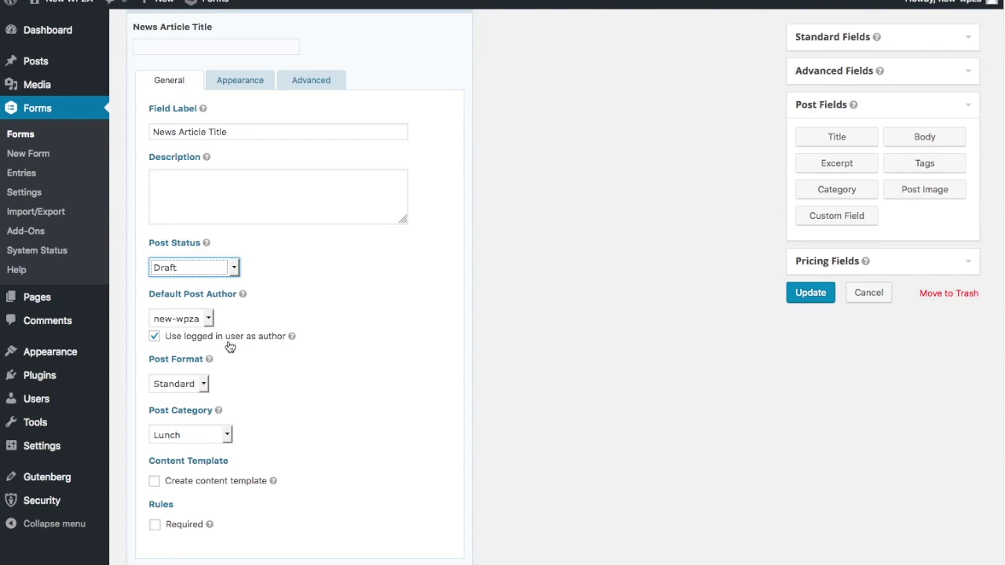
left_click(153, 337)
left_click(206, 319)
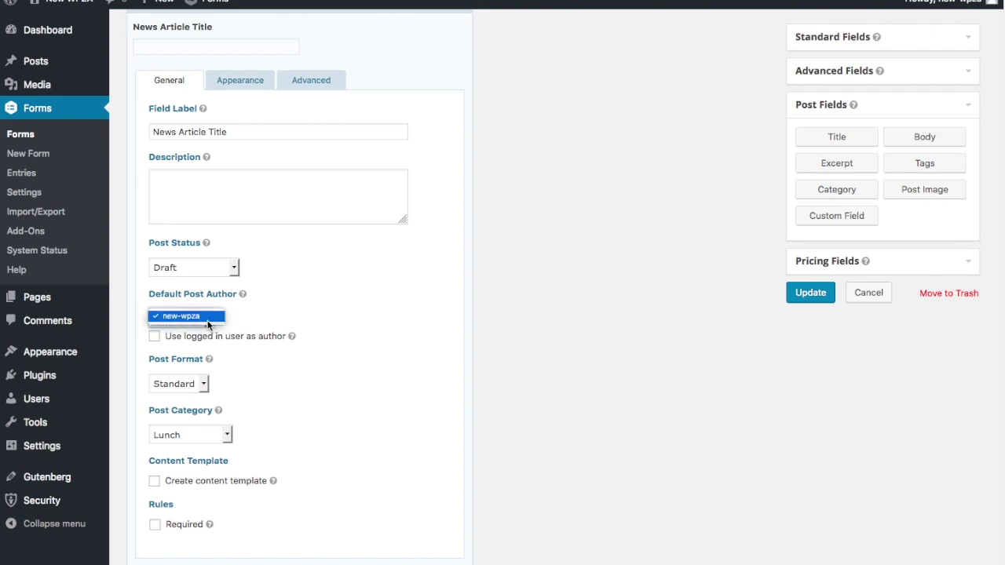
left_click(285, 316)
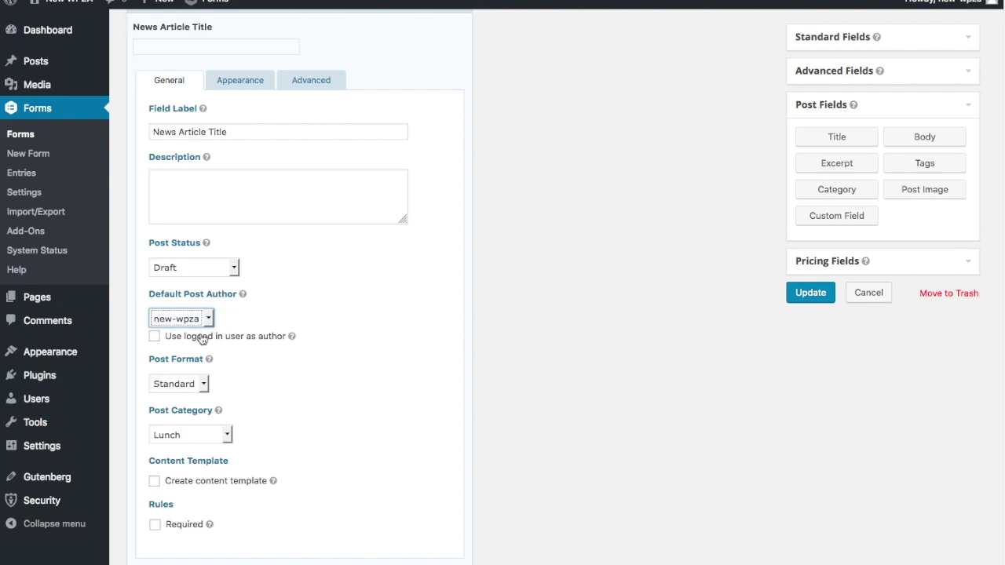
left_click(155, 337)
Make the News Article Title field required and collapse its settings
scroll(385, 333, "down", 1)
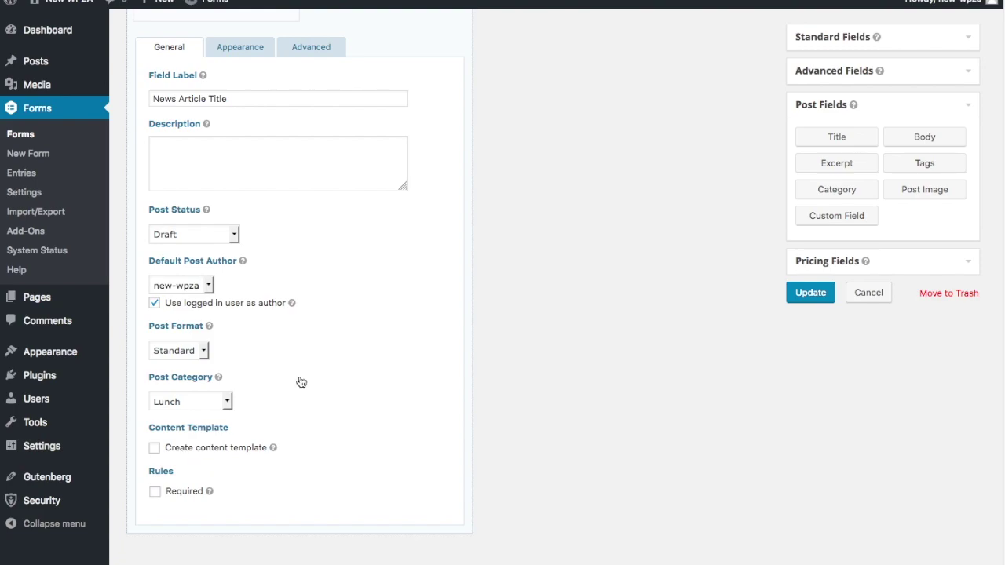
left_click(155, 492)
scroll(383, 336, "up", 4)
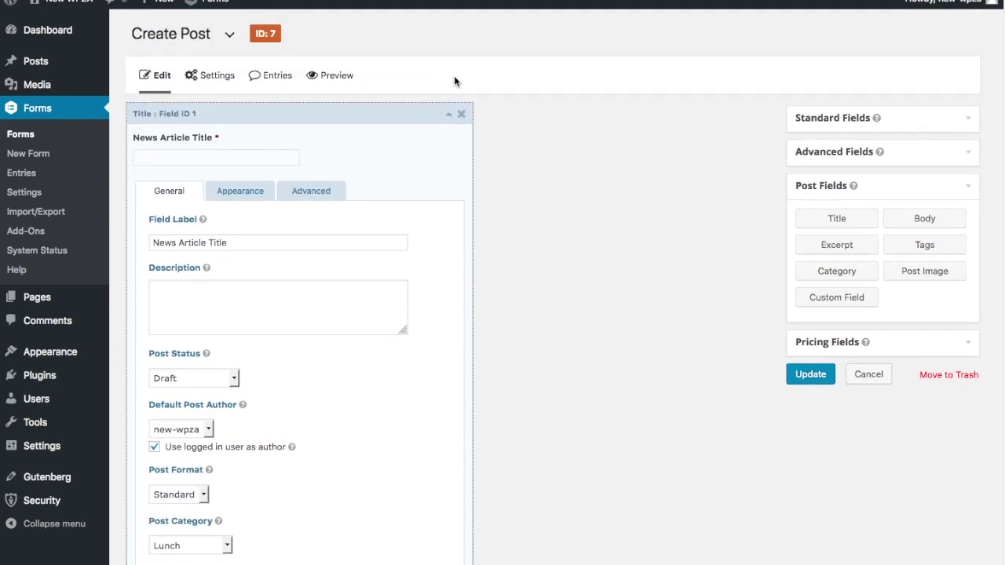
left_click(449, 116)
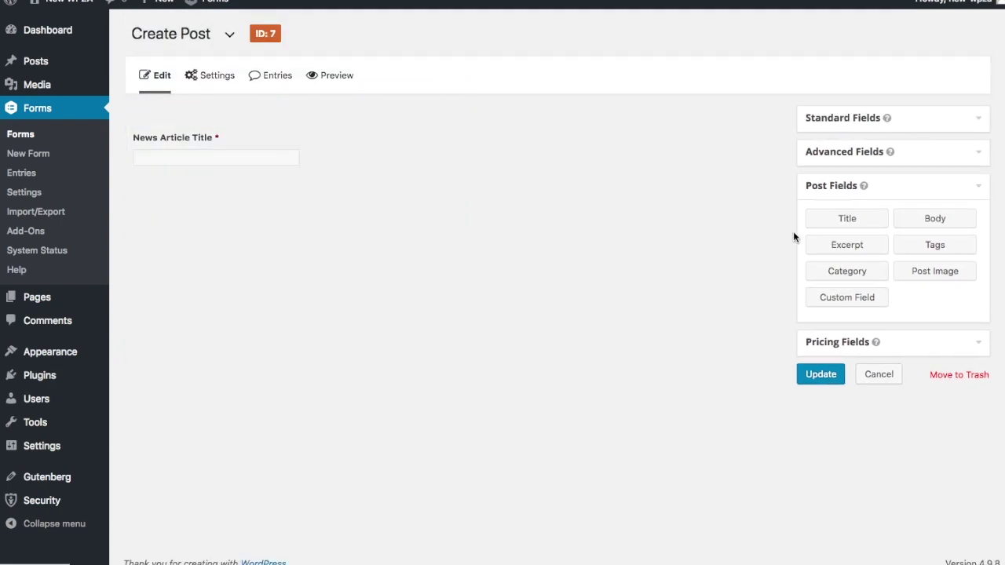
Add a post Body field below the title, label it "News Article", and collapse its settings
left_click(894, 223)
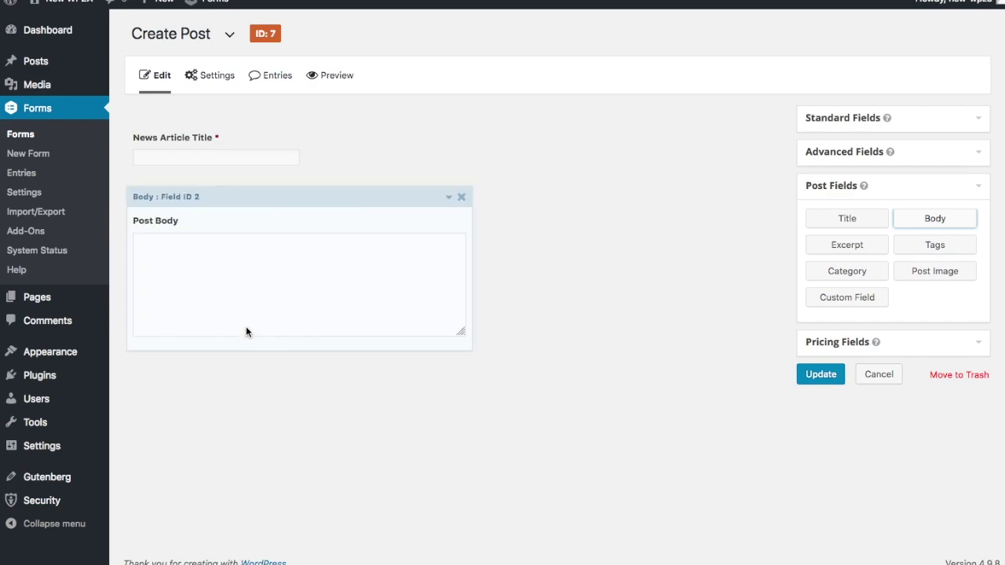
left_click(449, 198)
scroll(544, 287, "down", 3)
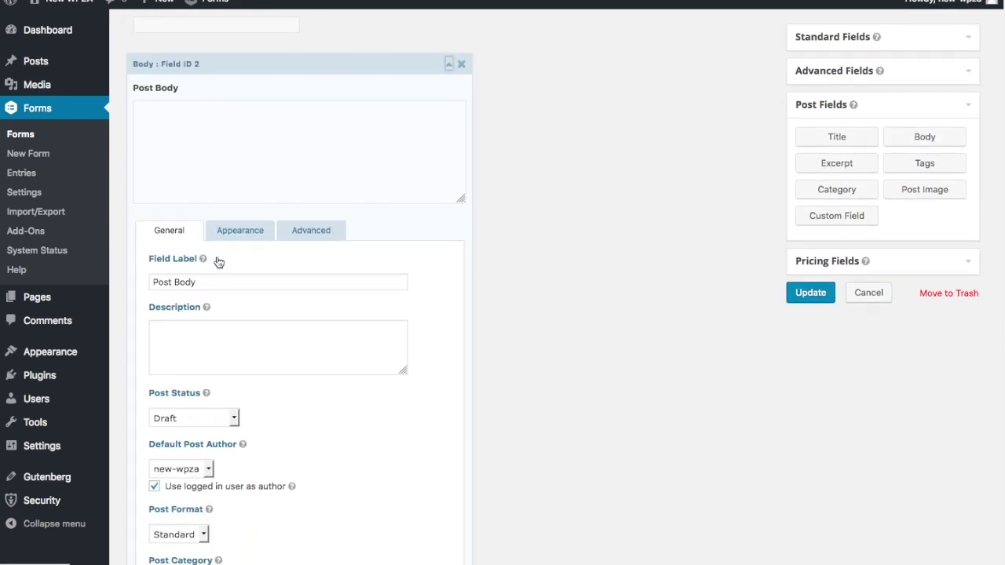
left_click_drag(198, 283, 133, 277)
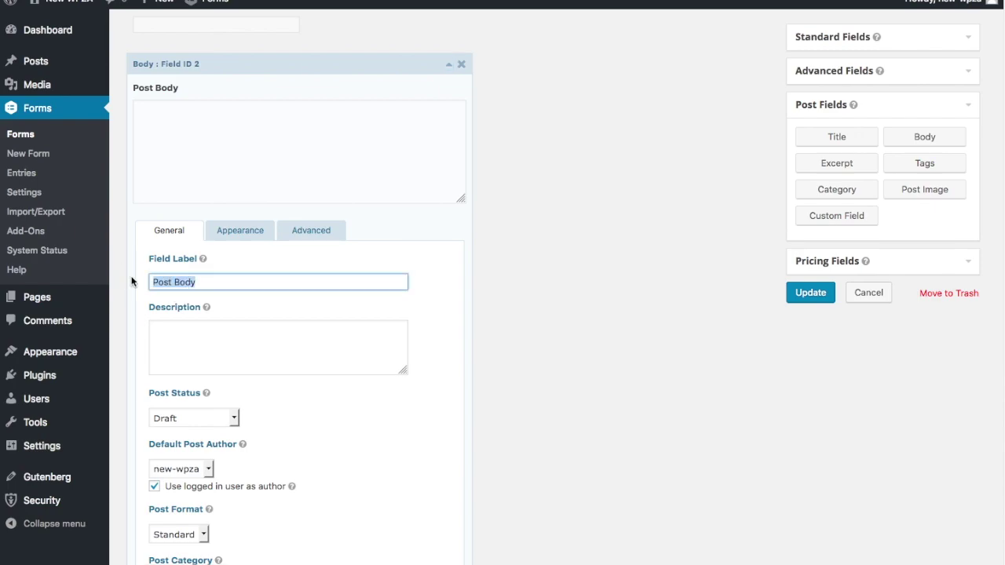
type("News Article")
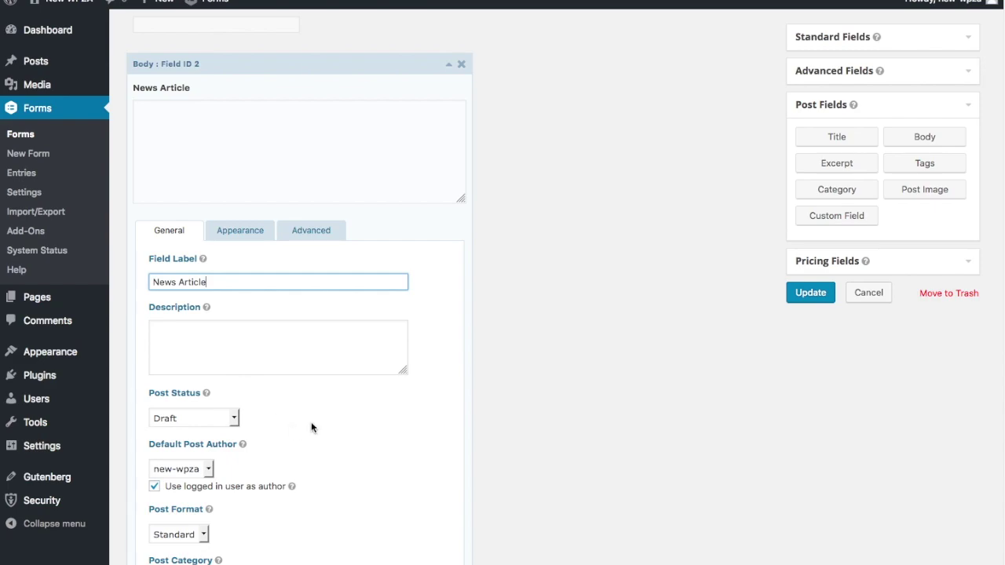
scroll(306, 392, "down", 5)
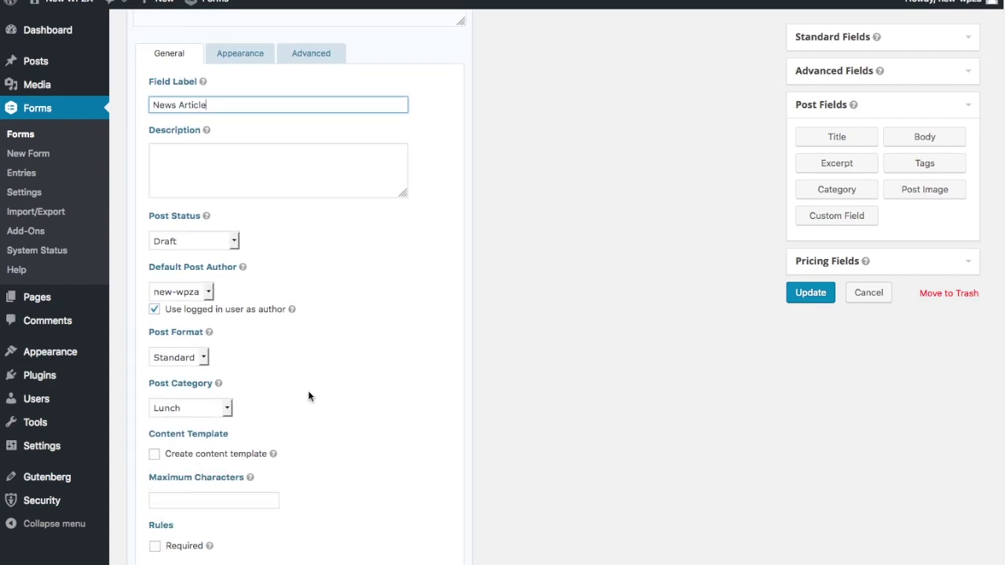
scroll(307, 390, "up", 8)
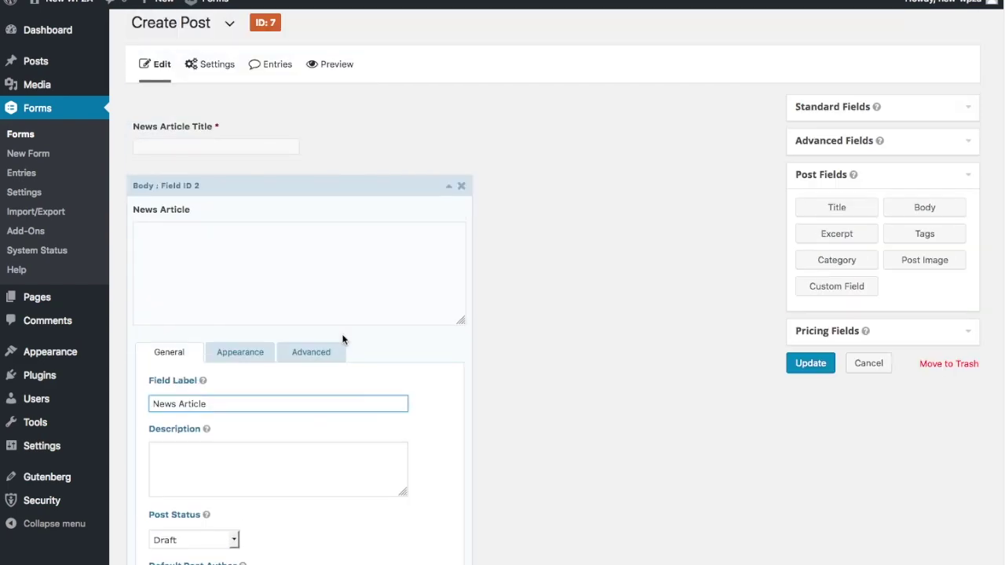
left_click(449, 190)
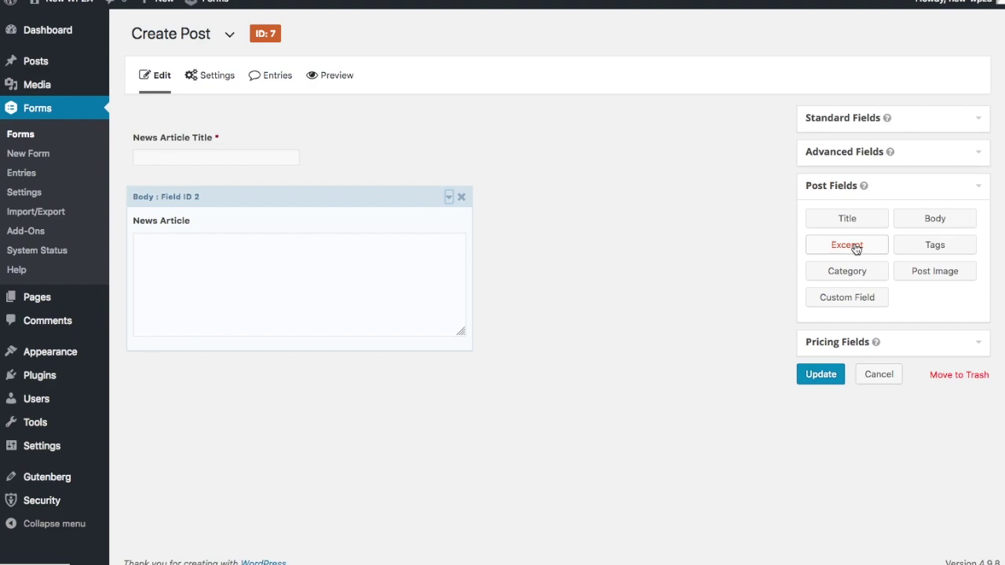
Add a post Excerpt field below the body field and label it "News Article Excerpt"
left_click(855, 246)
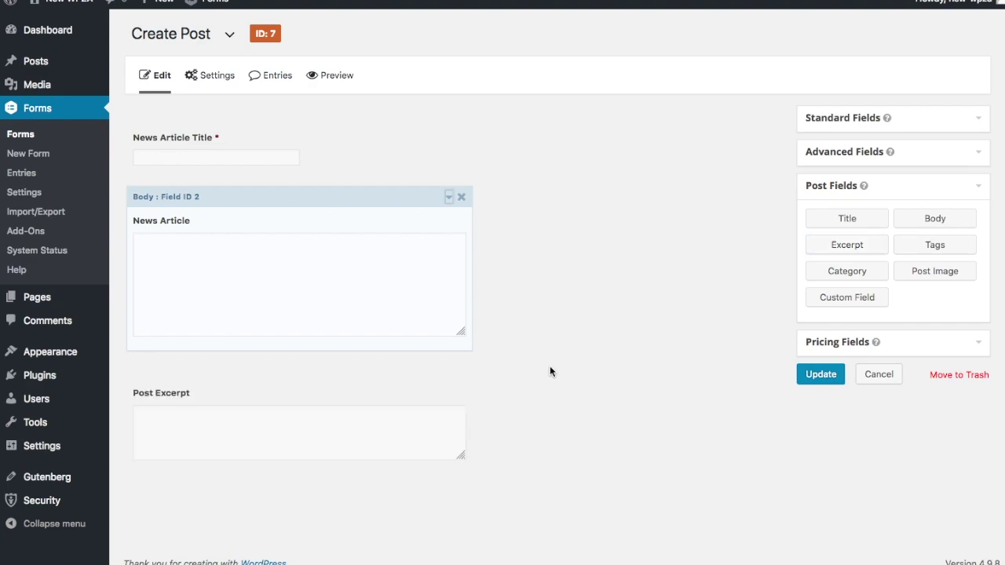
left_click(448, 368)
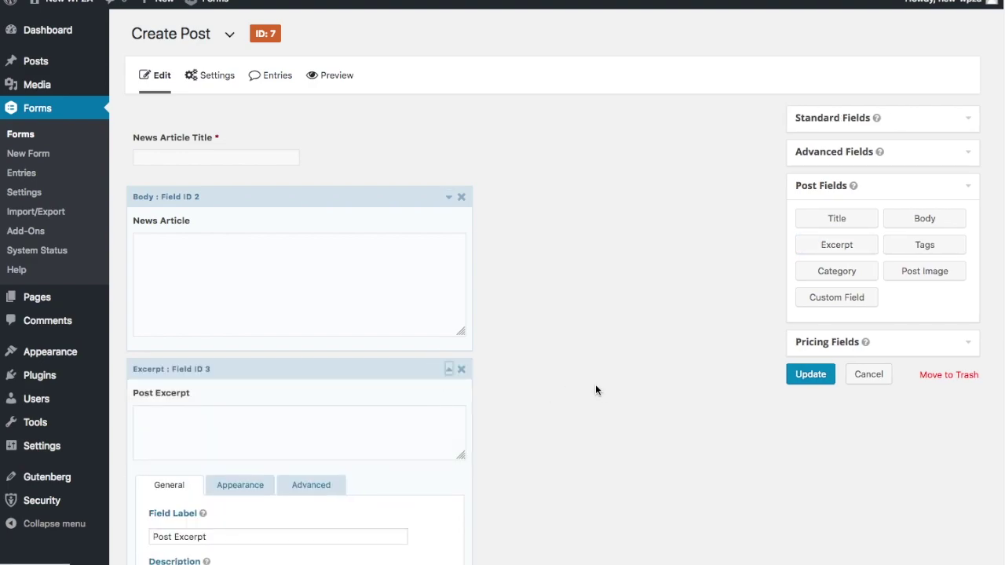
scroll(267, 435, "down", 5)
scroll(267, 434, "down", 1)
left_click_drag(171, 207, 130, 206)
type("News Artic")
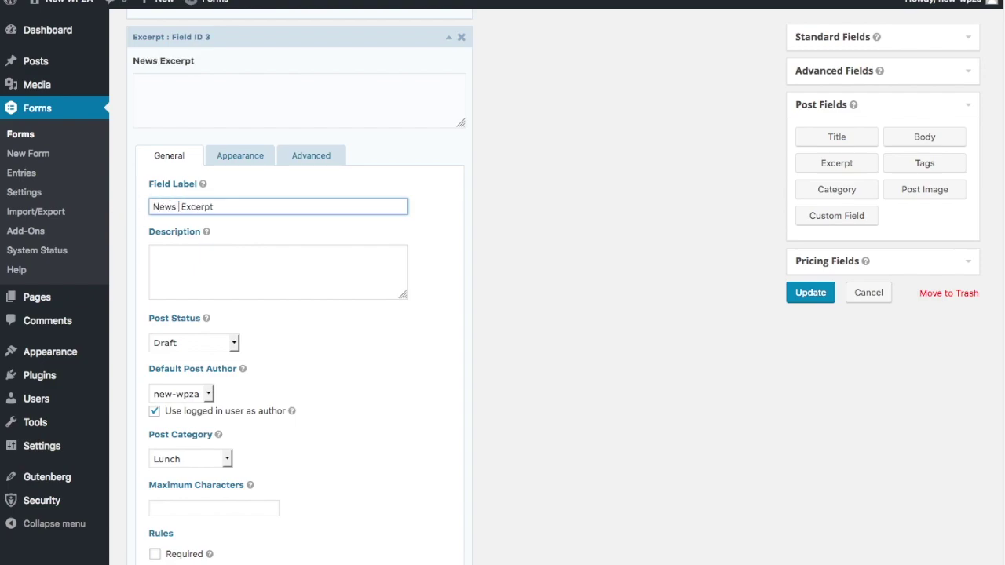
type("le")
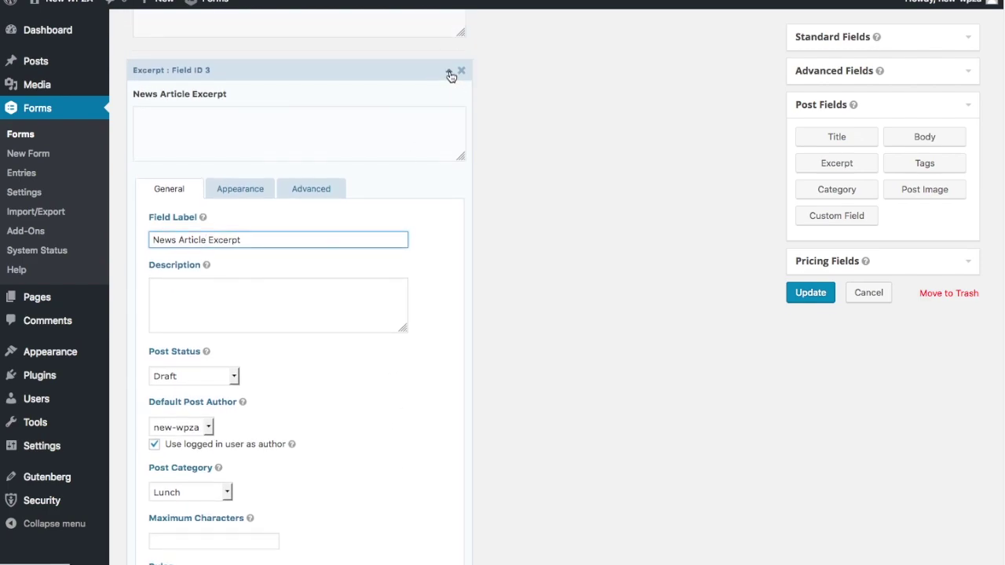
left_click(573, 228)
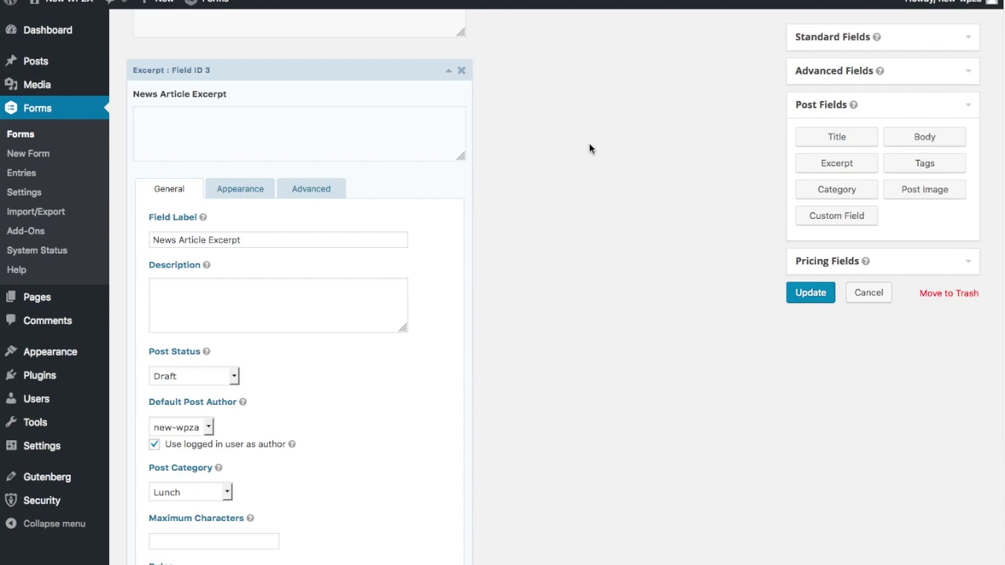
Add a post Tags field below the excerpt, label it "News Article Tags", and collapse its settings
left_click(925, 164)
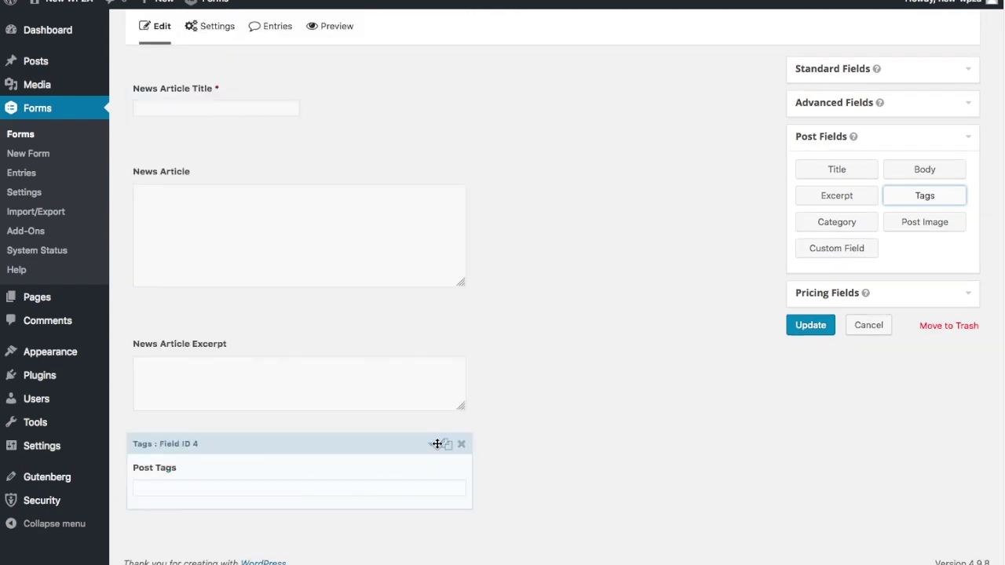
left_click(431, 444)
scroll(664, 447, "down", 5)
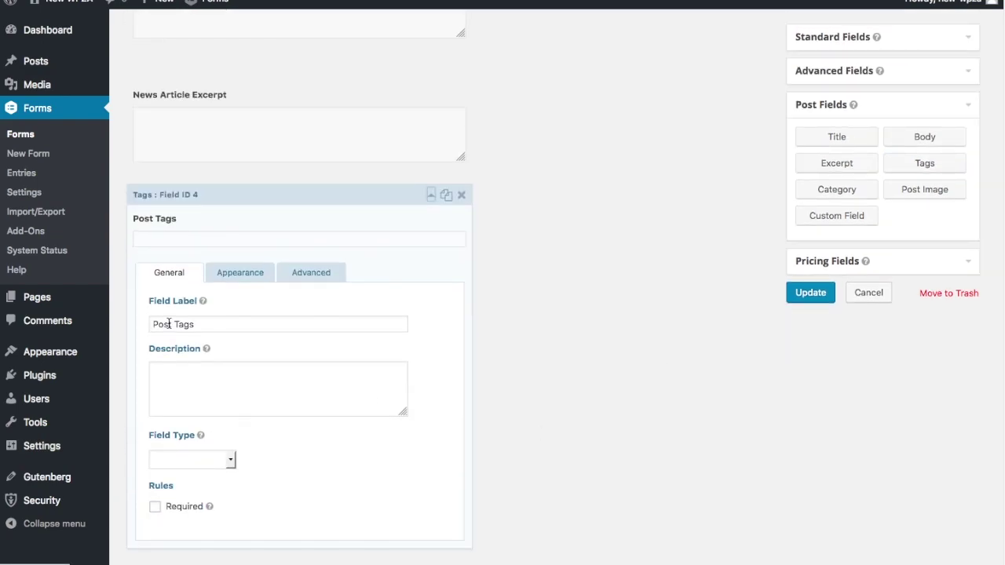
triple_click(212, 324)
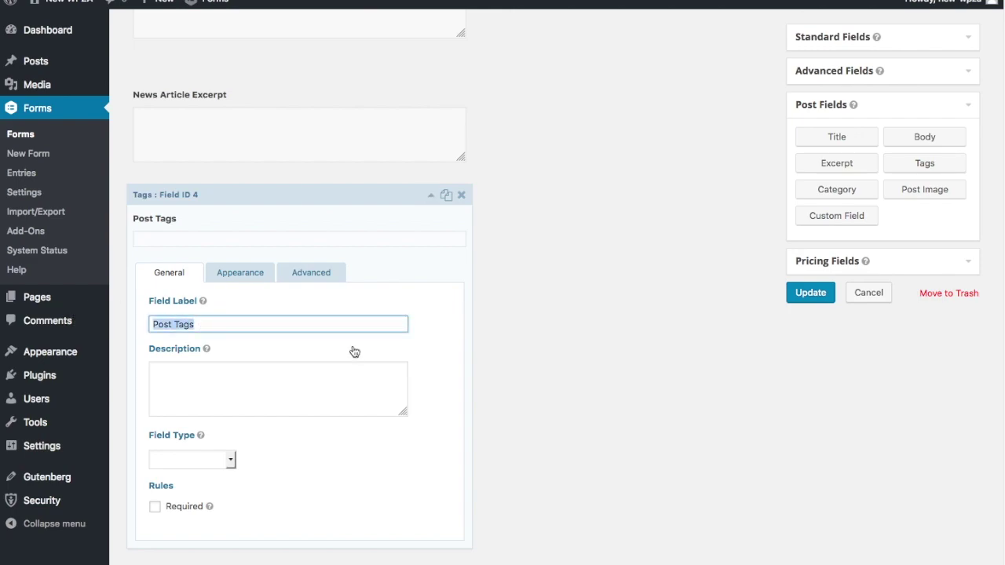
left_click(173, 324)
left_click_drag(173, 325, 137, 325)
type("News Arti")
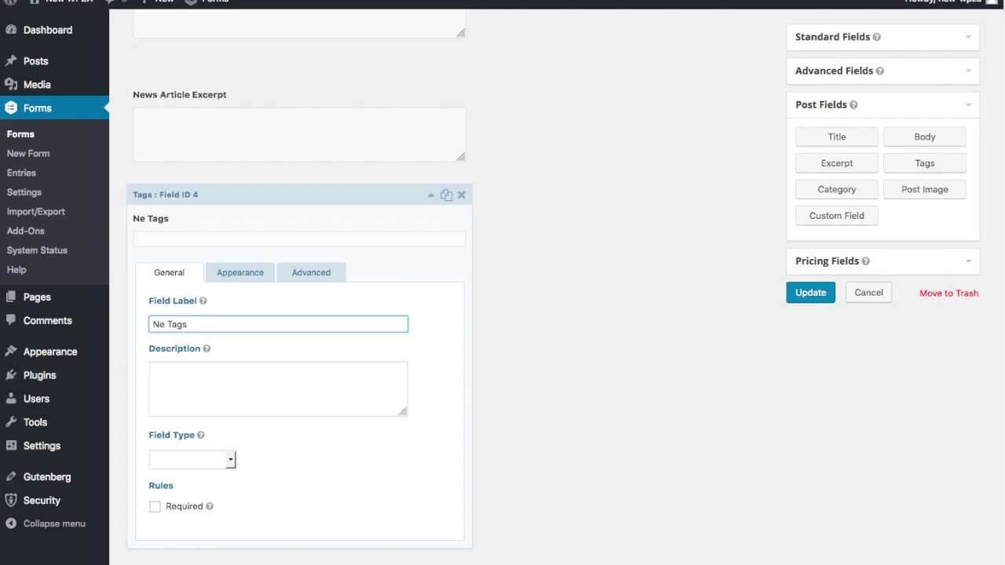
type("cle Tag")
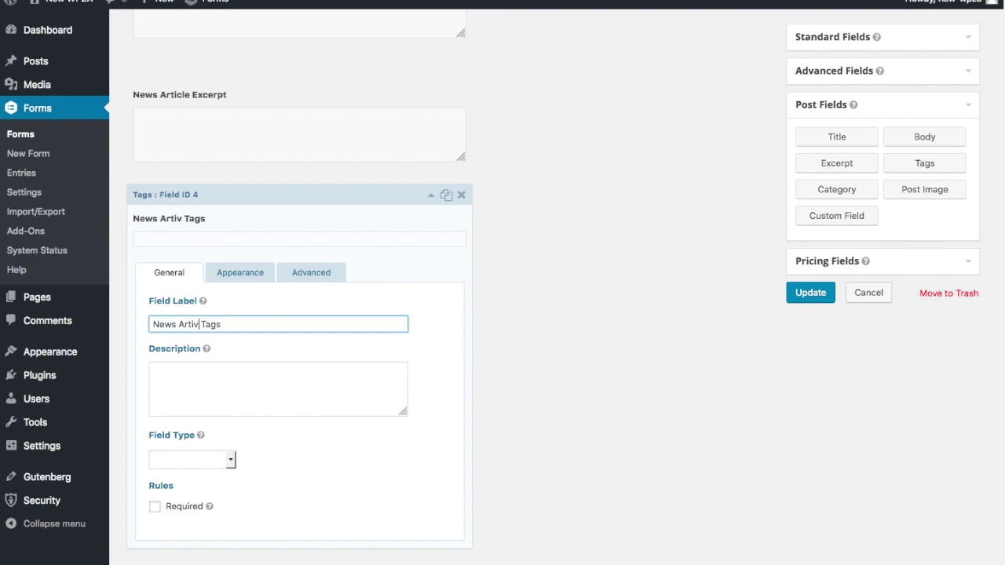
type("s")
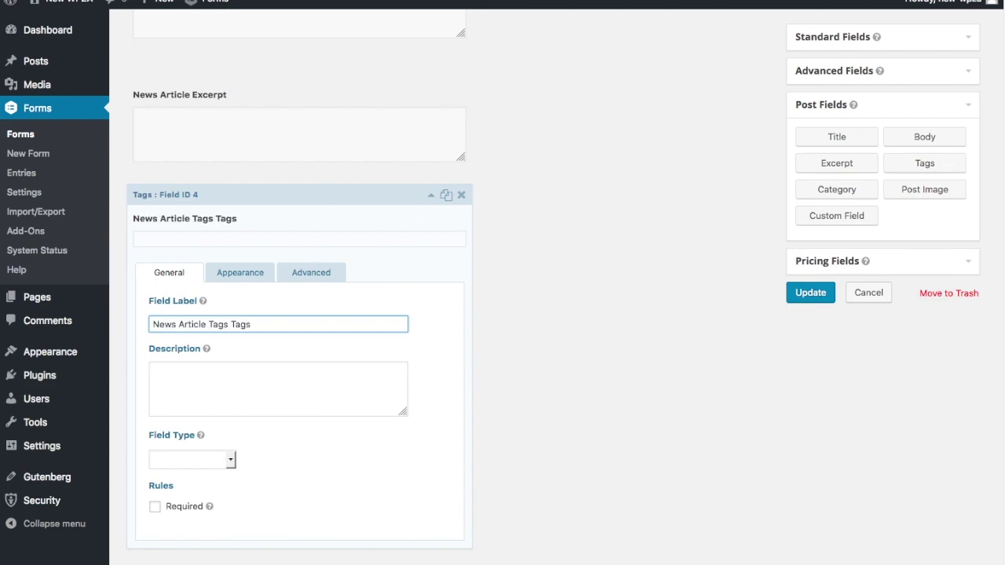
key("BackSpace")
key("BackSpace")
key("BackSpace")
key("BackSpace")
key("BackSpace")
left_click(431, 195)
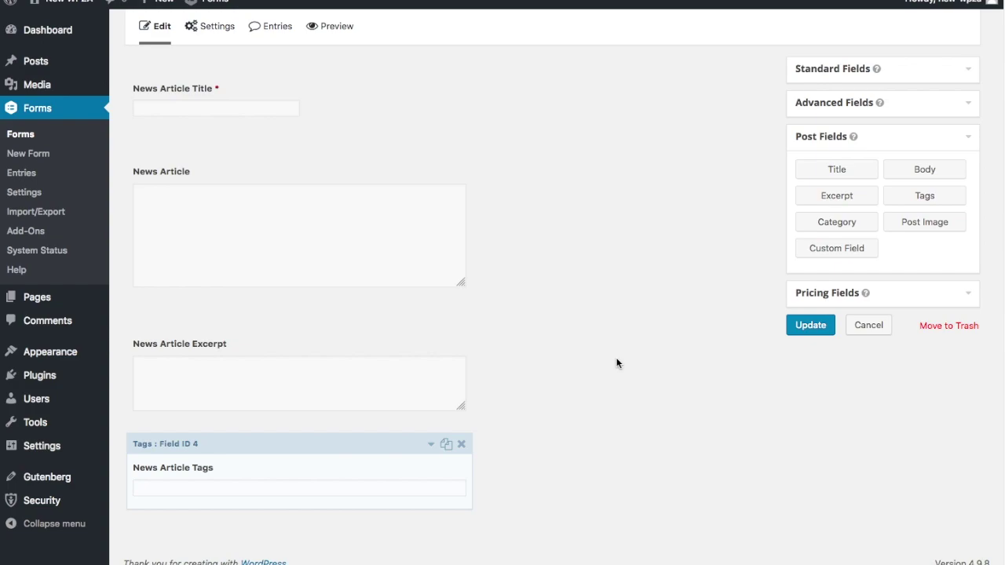
scroll(618, 361, "up", 1)
scroll(746, 290, "down", 1)
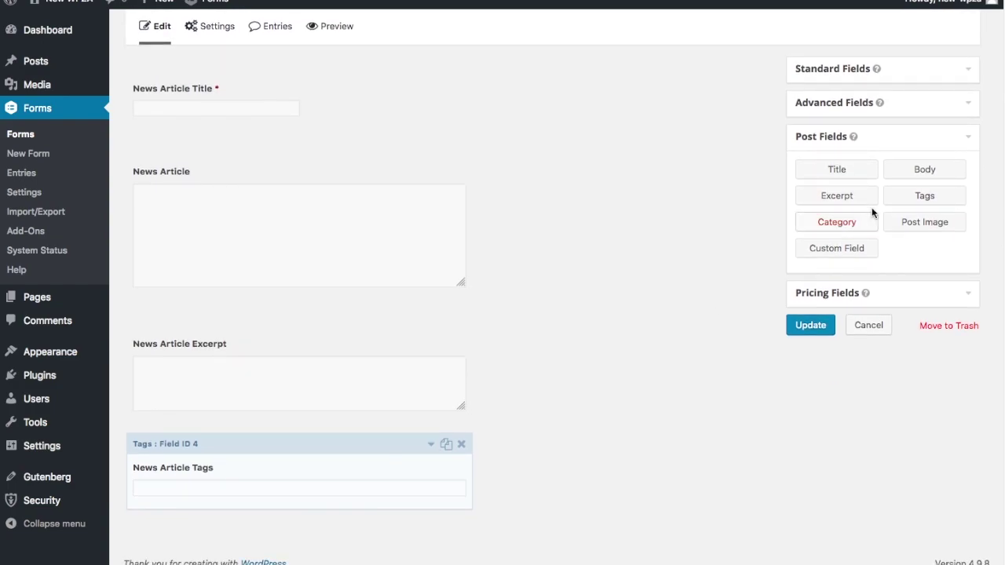
Add a post Category field below the tags field and set its field type to Checkboxes
left_click(832, 226)
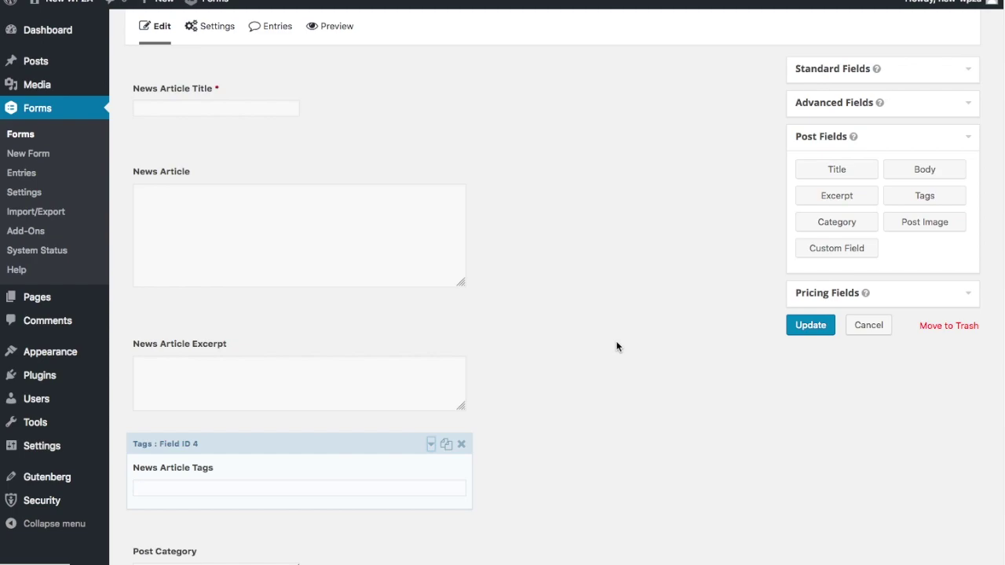
scroll(617, 346, "down", 2)
left_click(431, 445)
scroll(565, 393, "down", 7)
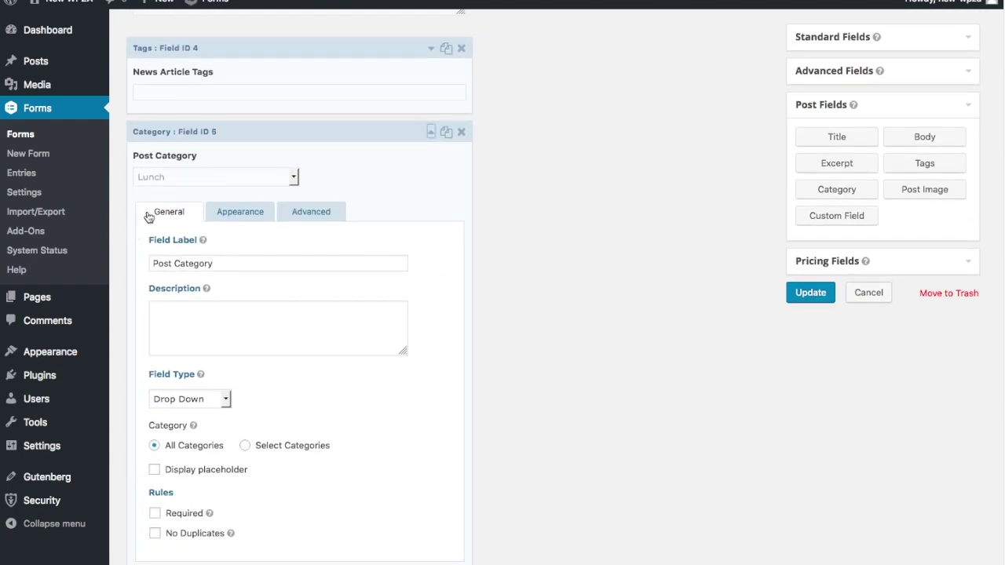
left_click(224, 402)
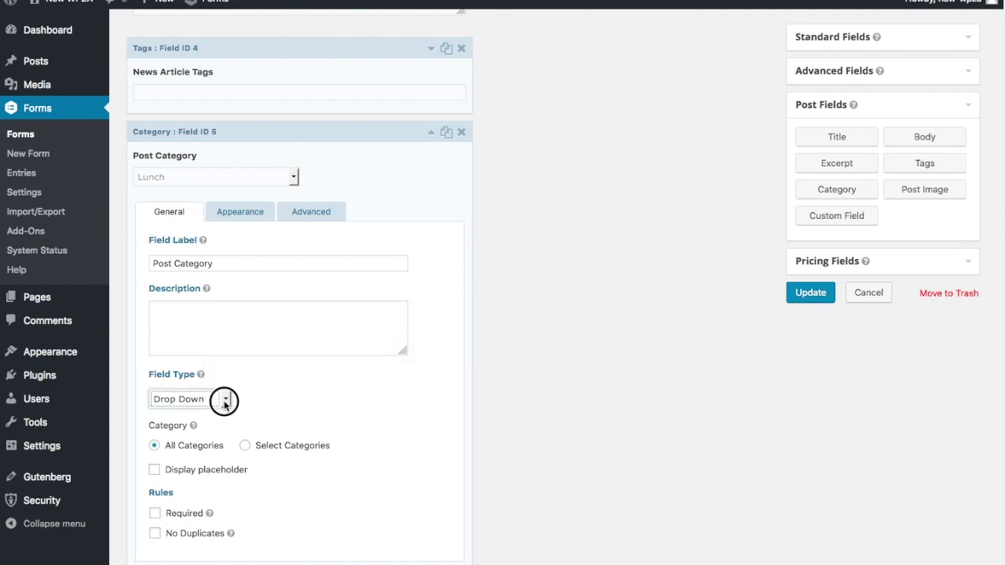
left_click(224, 407)
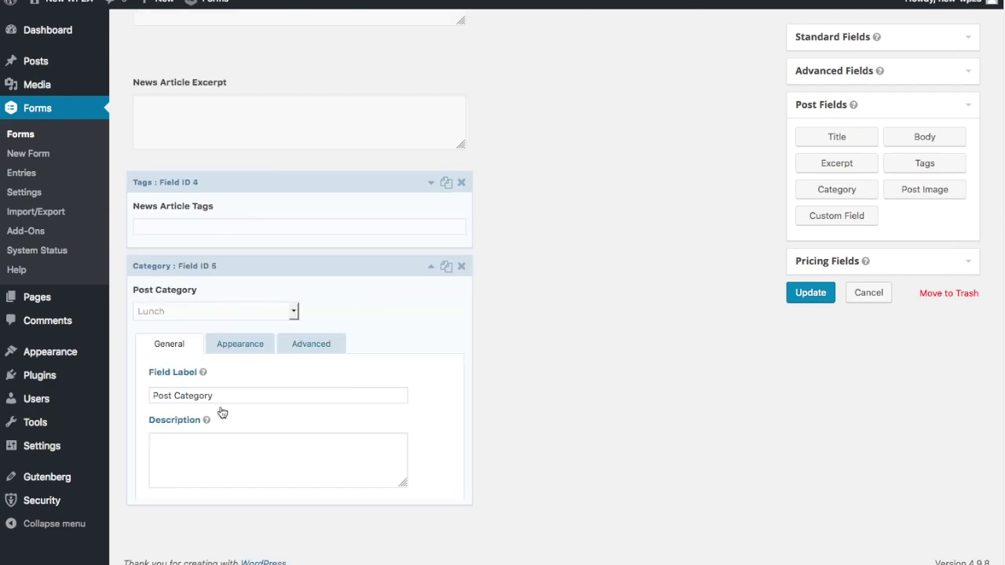
scroll(553, 388, "down", 5)
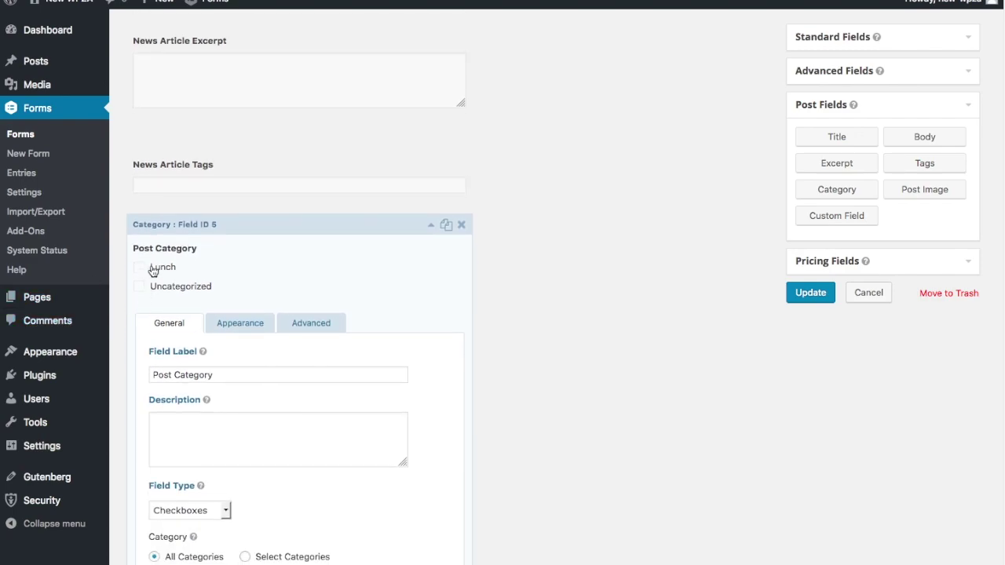
scroll(536, 352, "down", 3)
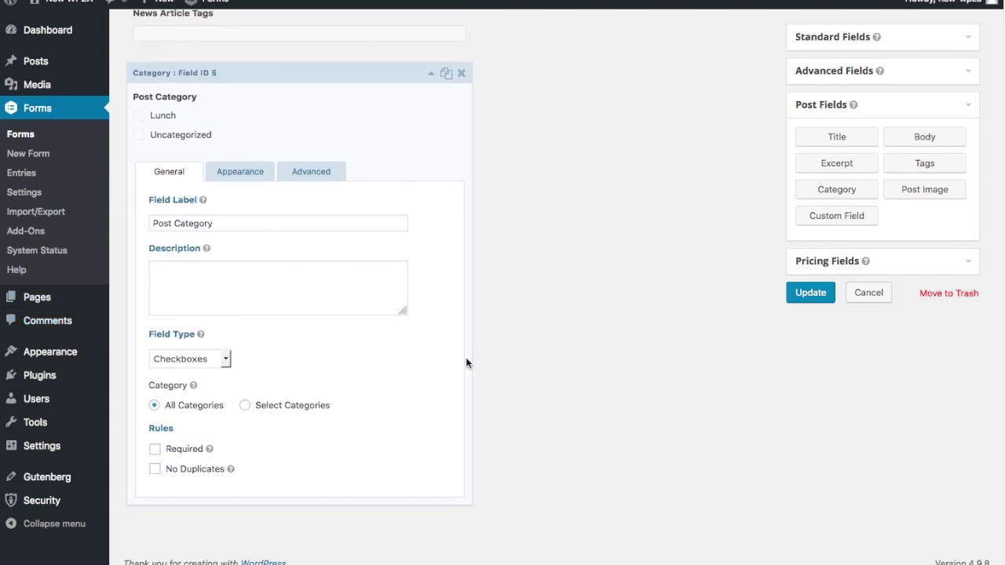
Try Radio Buttons as the Post Category field's type, and switch it back to Checkboxes
left_click(224, 361)
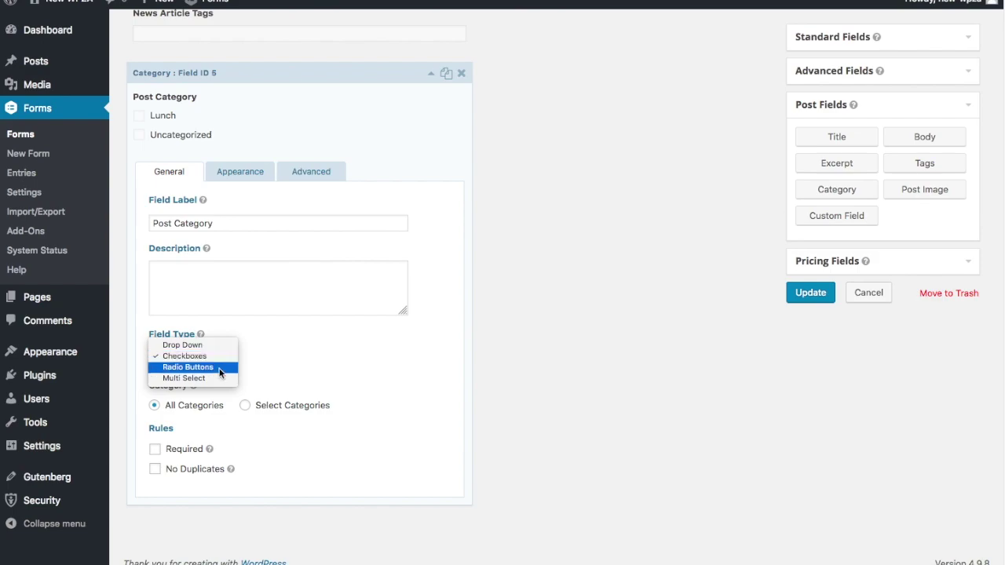
left_click(223, 366)
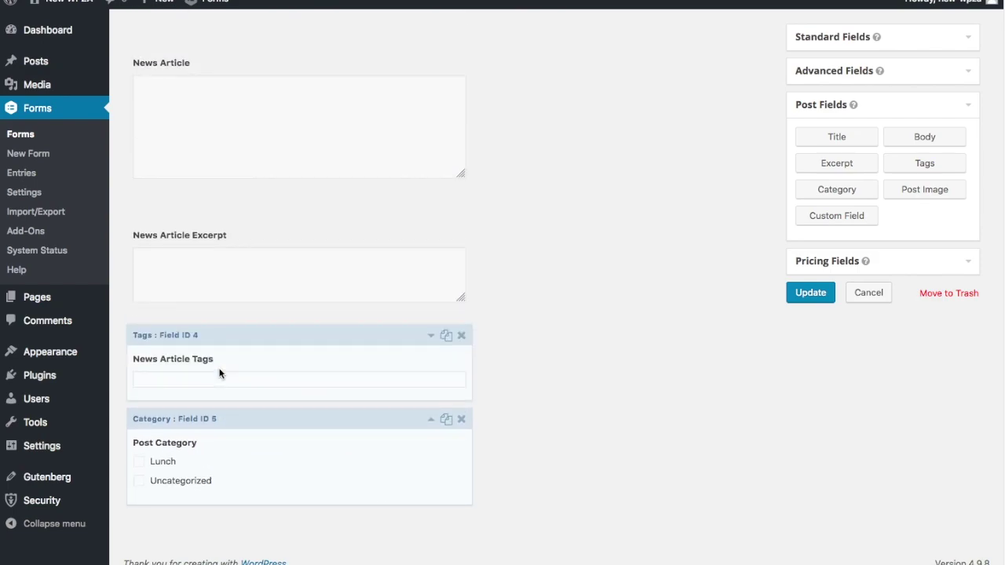
scroll(548, 422, "down", 5)
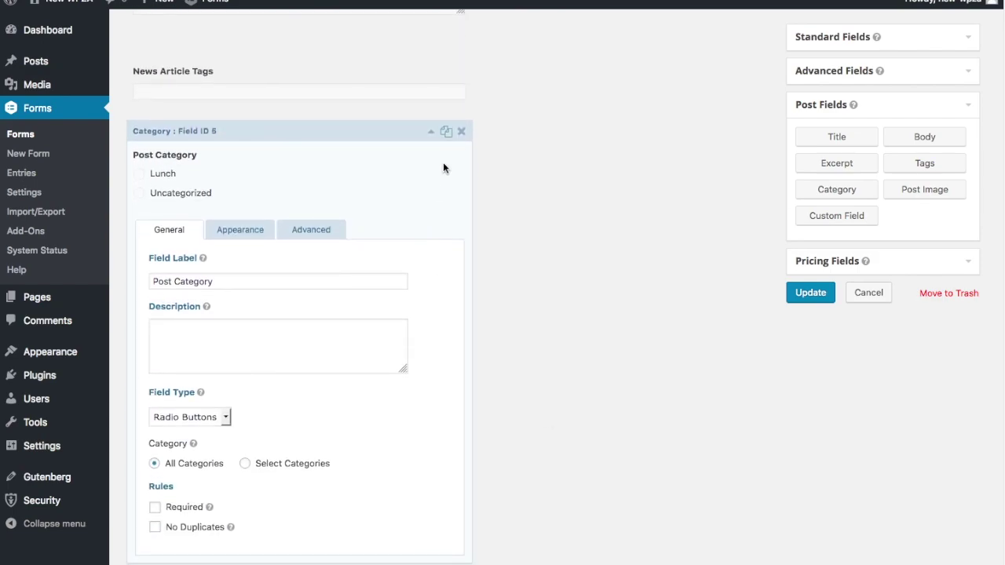
left_click(226, 416)
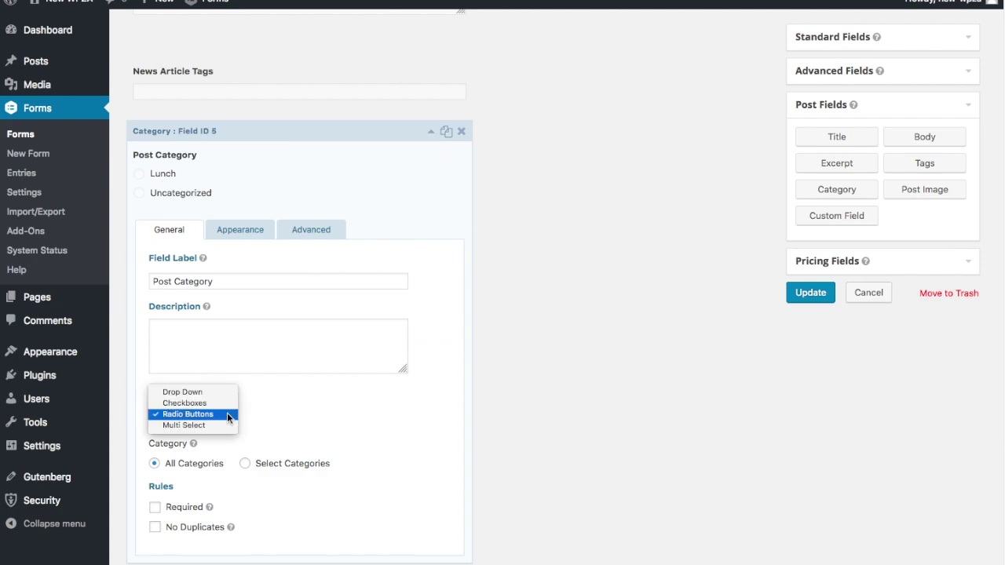
left_click(216, 406)
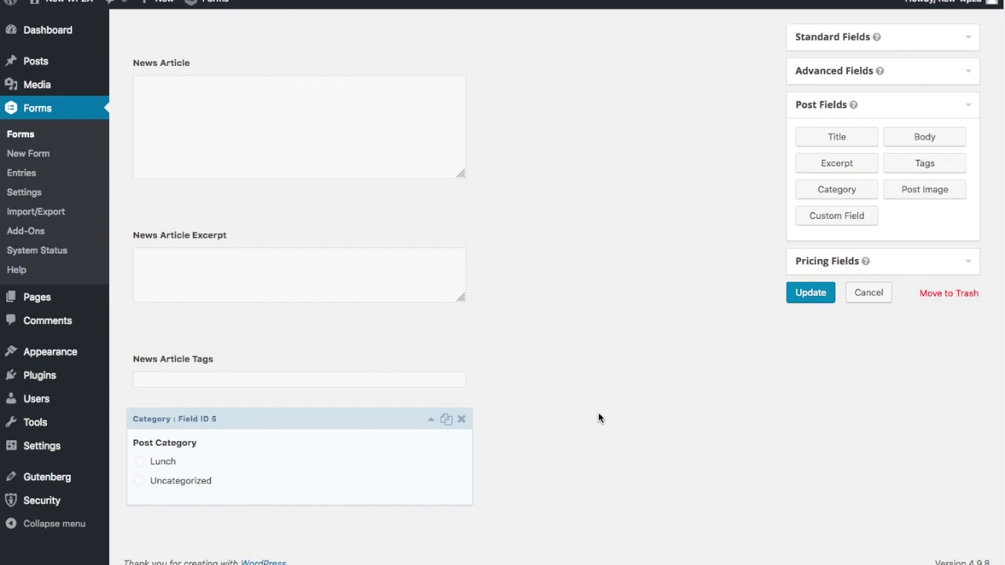
scroll(599, 418, "down", 5)
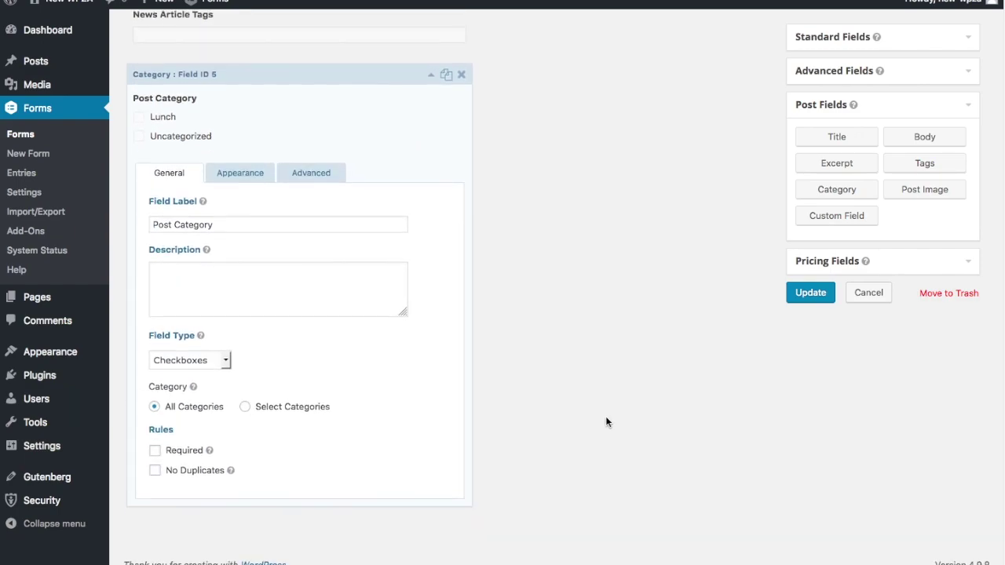
Make the News Article body field required and collapse its settings
scroll(605, 422, "up", 6)
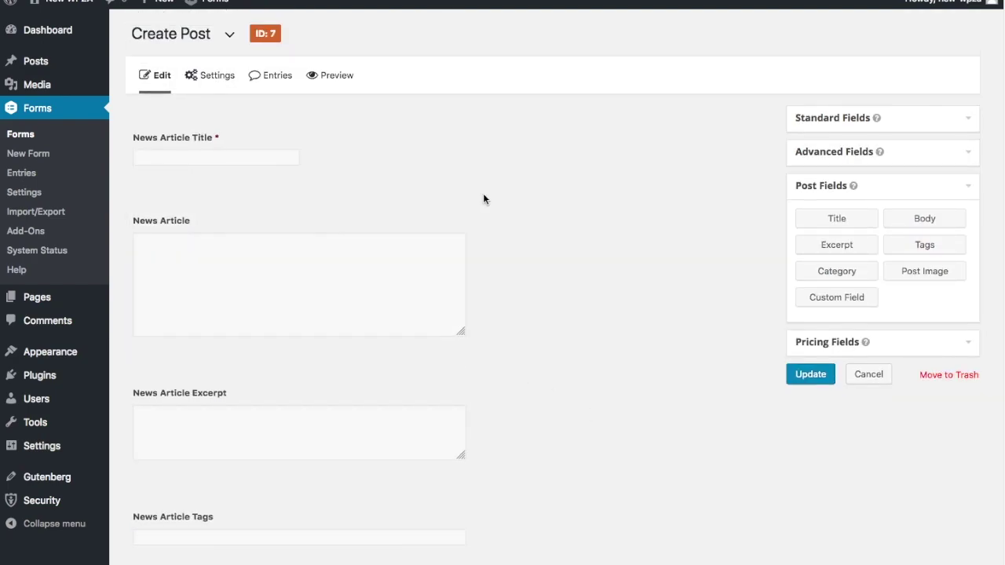
mouse_move(461, 202)
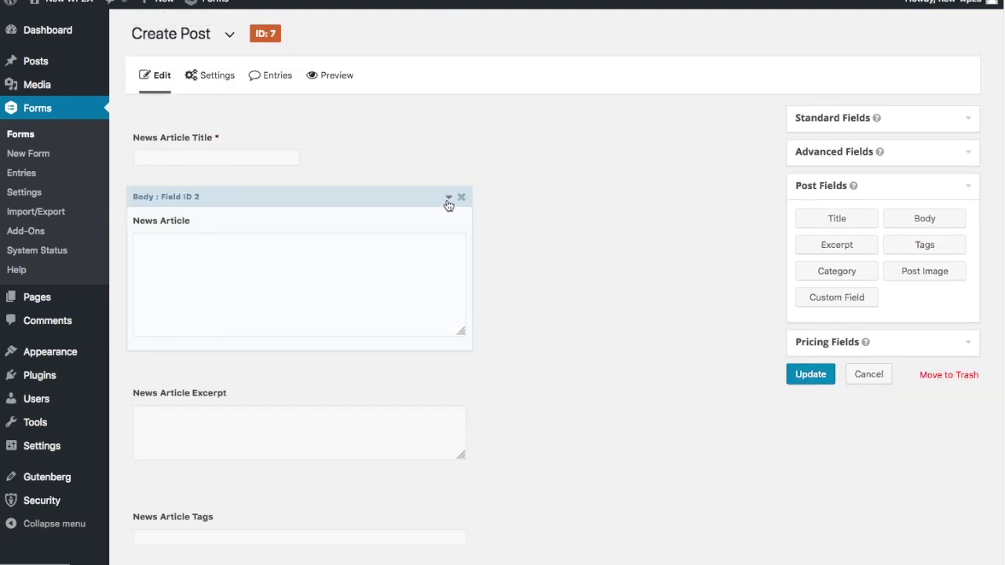
left_click(449, 198)
scroll(449, 454, "down", 5)
left_click(155, 506)
scroll(471, 258, "up", 2)
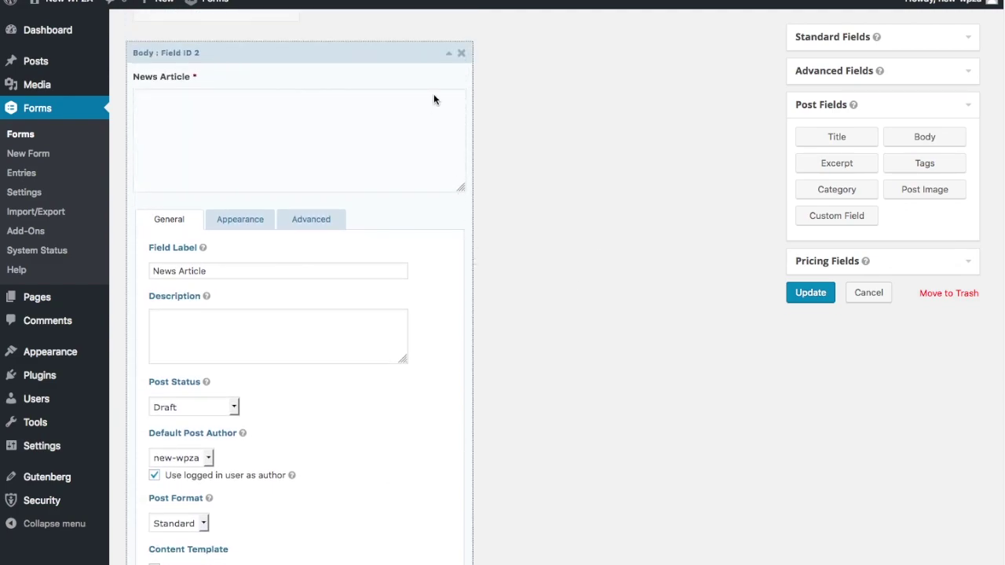
left_click(448, 53)
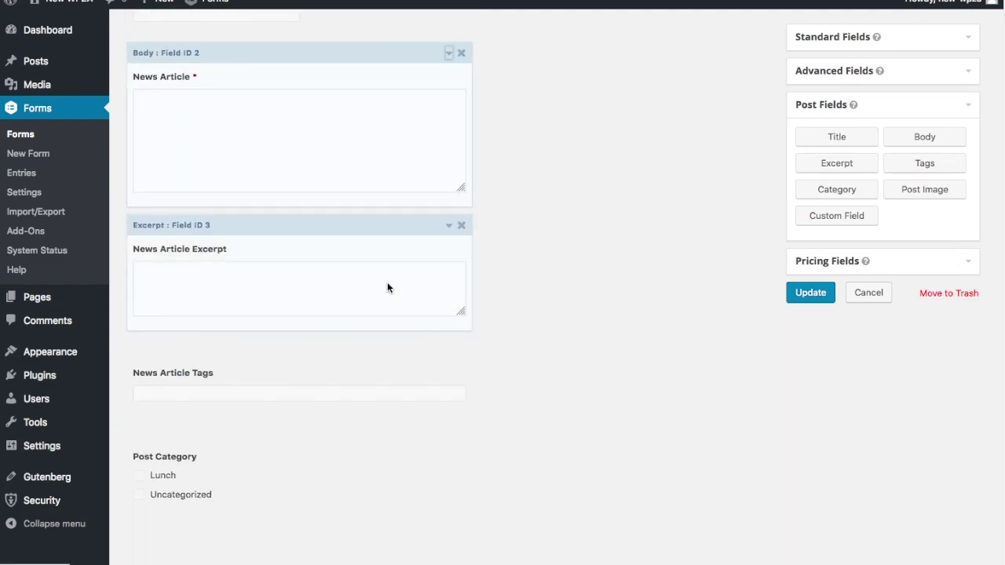
Make the News Article Excerpt field required and move it above the News Article body field
left_click(449, 226)
scroll(110, 389, "down", 4)
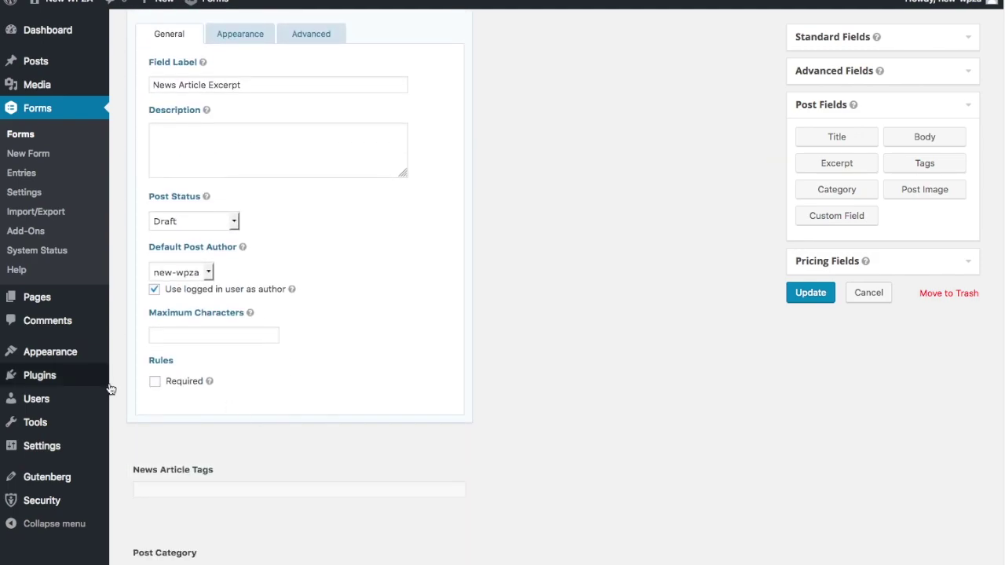
left_click(154, 381)
scroll(634, 267, "up", 4)
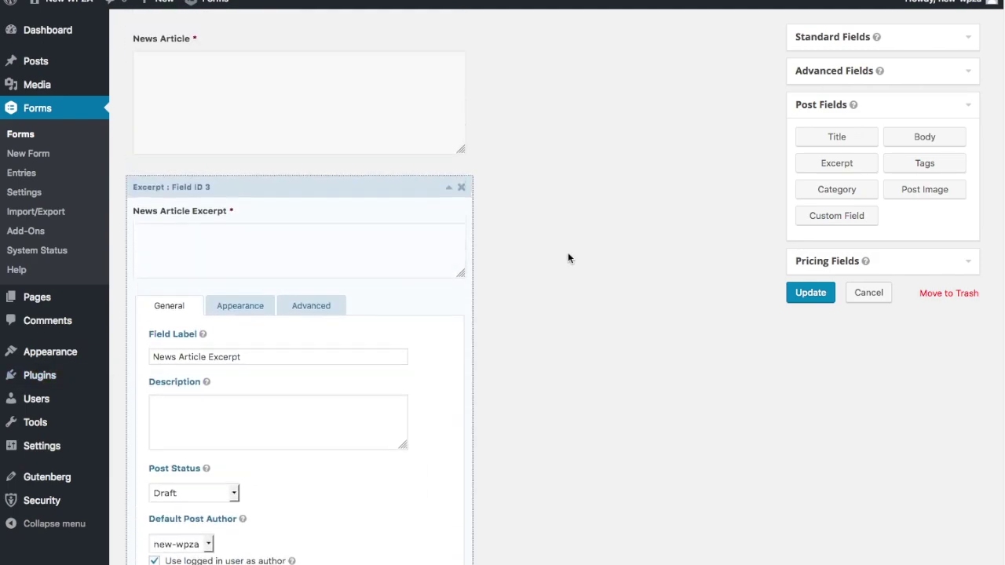
left_click_drag(447, 219, 440, 117)
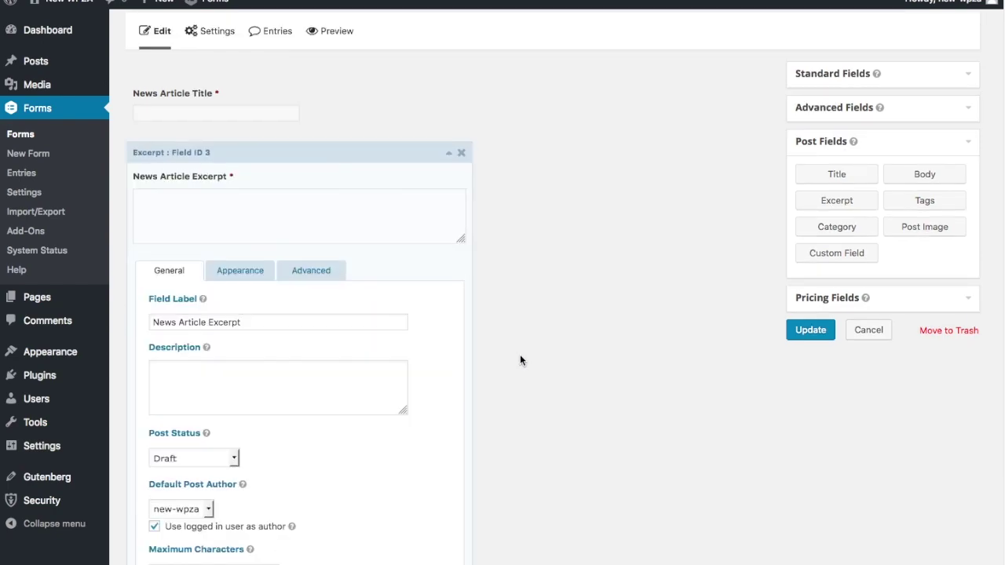
Make the Post Category field required
scroll(526, 394, "down", 7)
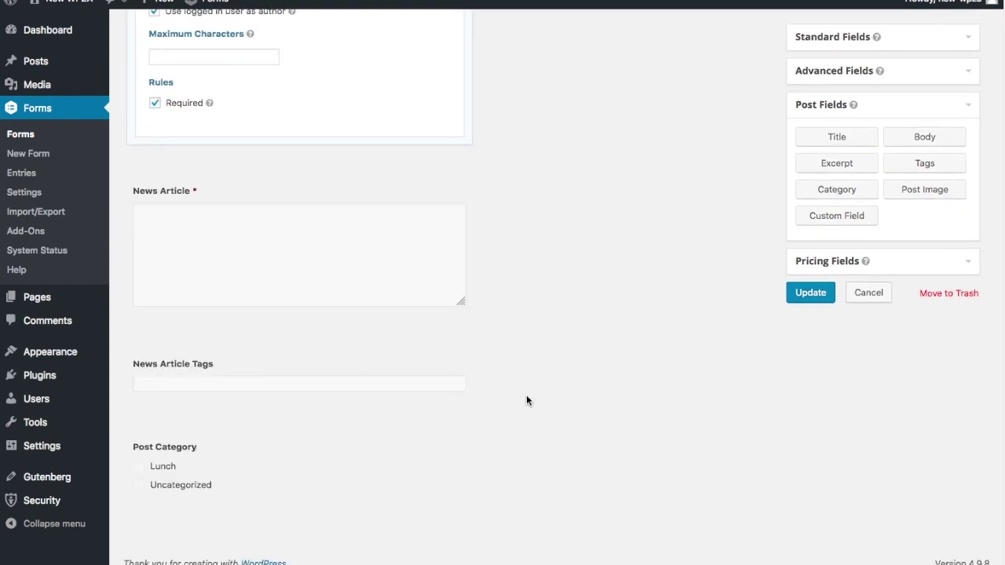
mouse_move(420, 455)
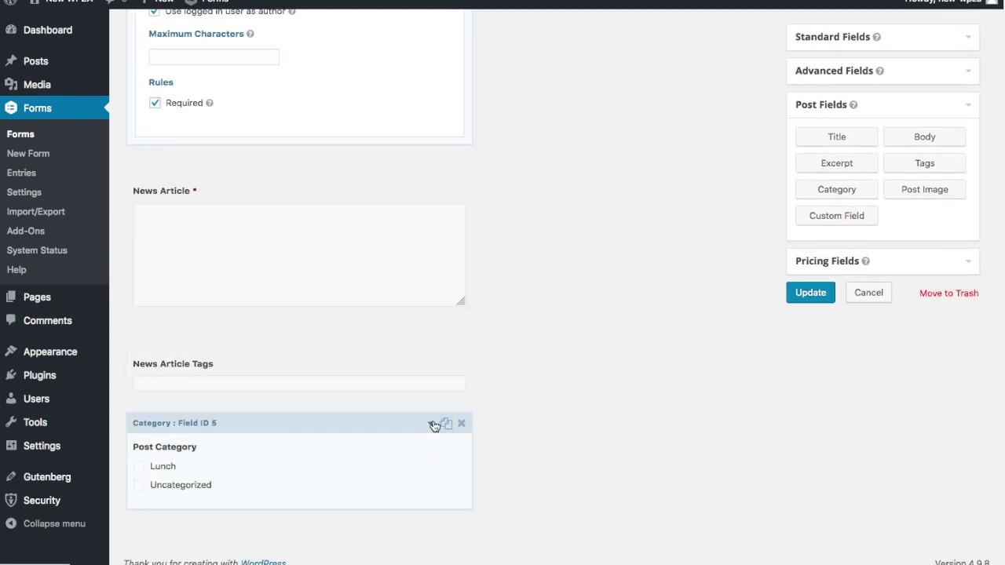
left_click(434, 425)
left_click(155, 450)
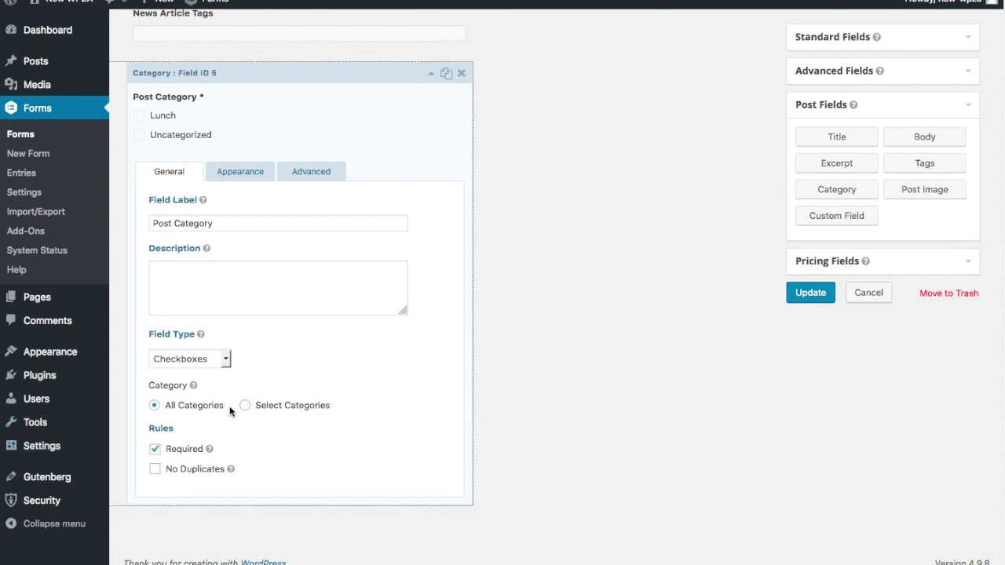
left_click_drag(423, 71, 426, 78)
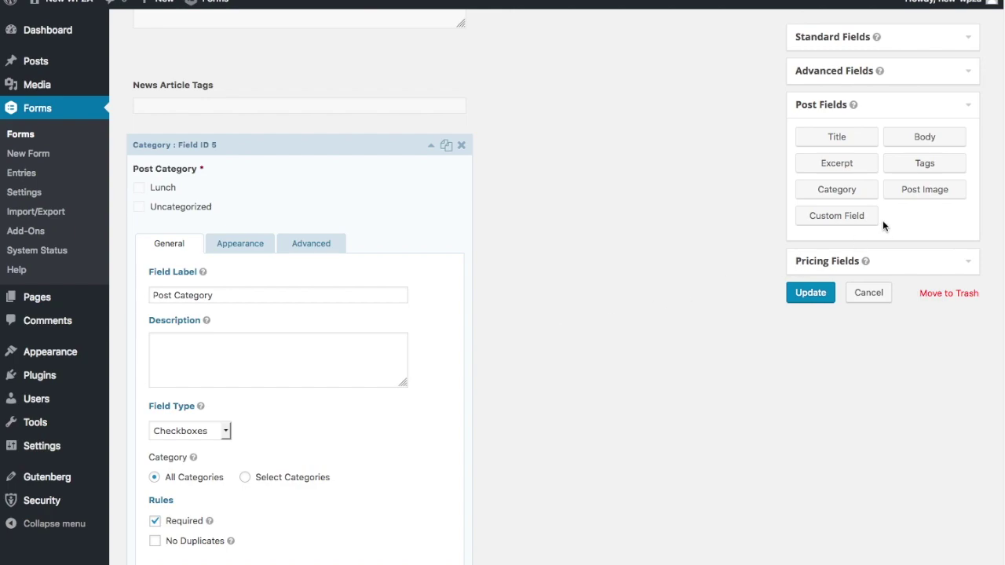
Add a Post Image field below the category field and label it "Featured Image"
left_click(924, 192)
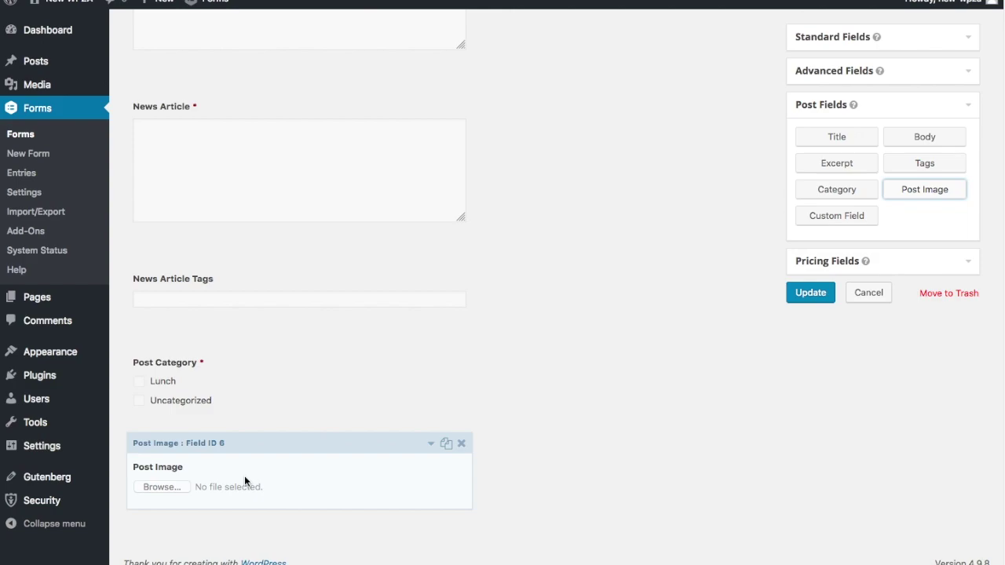
left_click(430, 444)
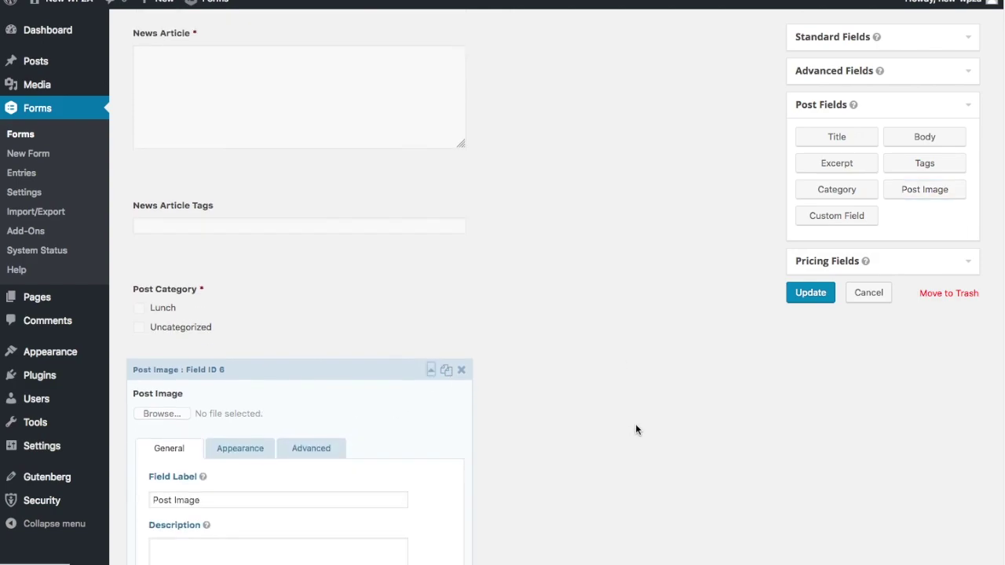
scroll(635, 429, "down", 4)
left_click_drag(211, 264, 129, 259)
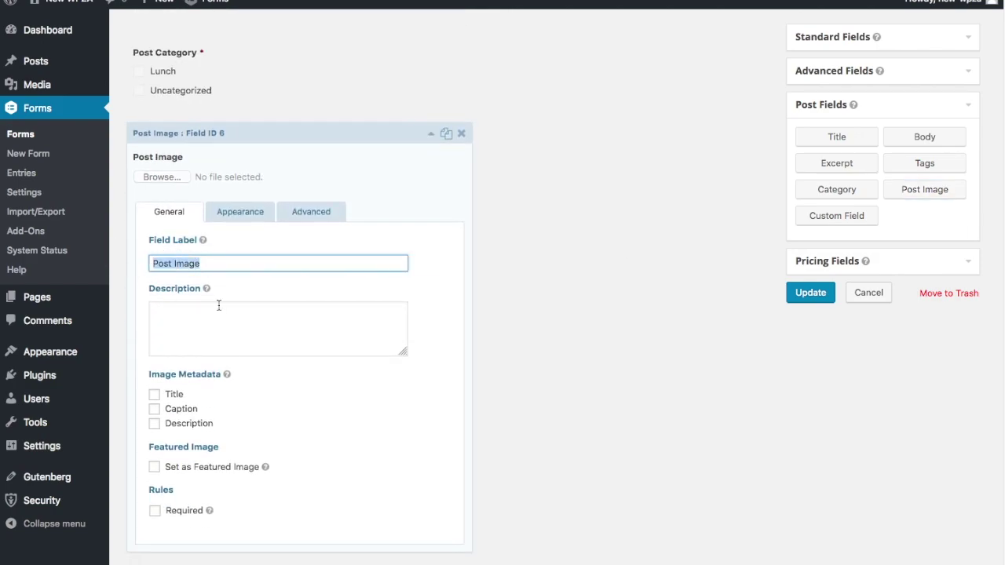
type("F")
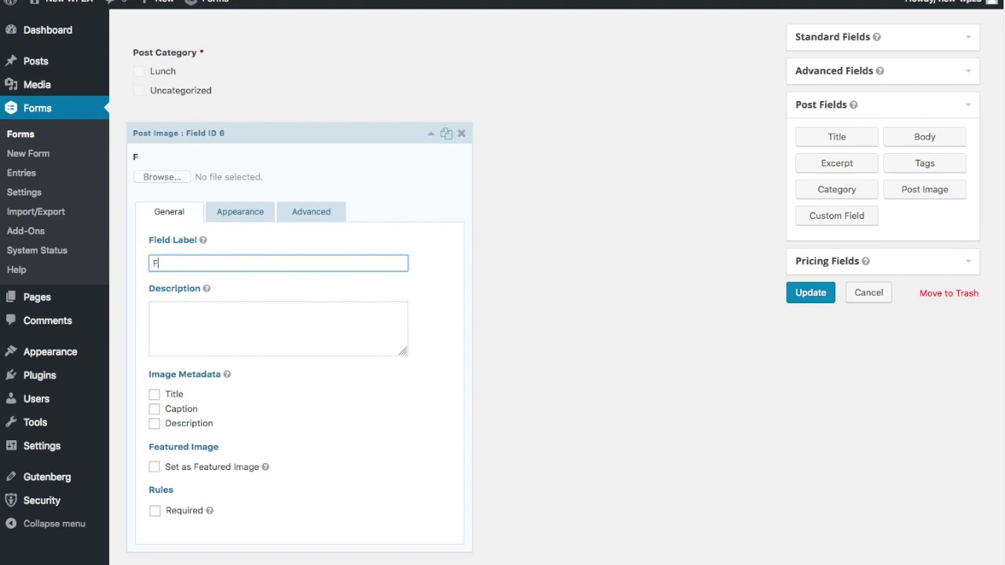
type("eatured Image")
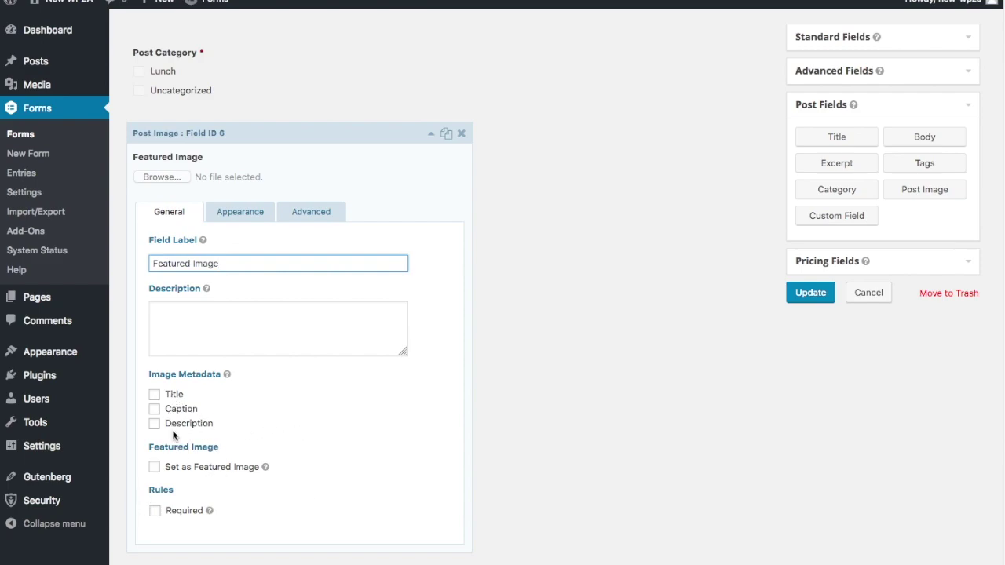
Enable Title, Caption and Description metadata for the image field, set it as the featured image, and collapse its settings
left_click(162, 409)
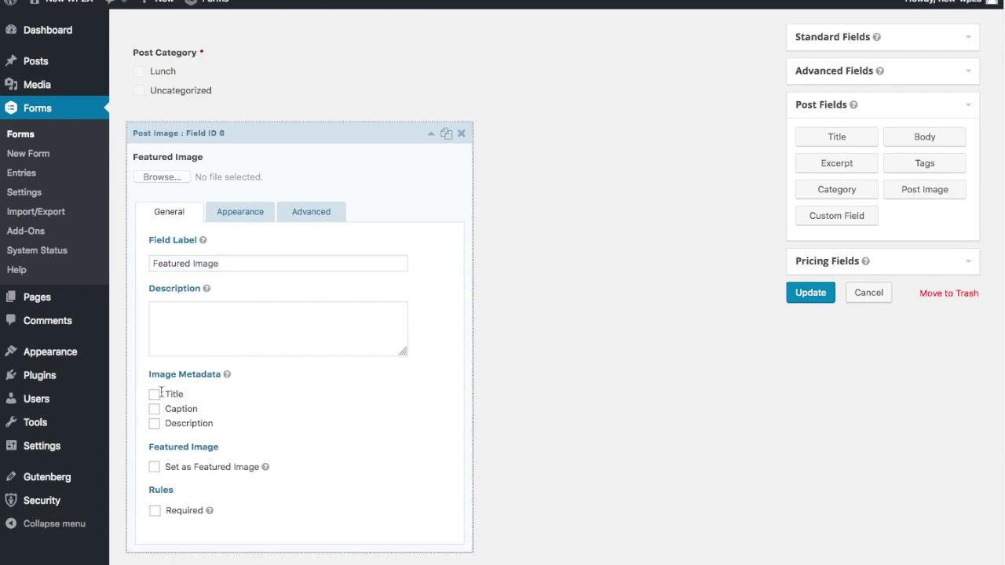
left_click(155, 394)
left_click(155, 469)
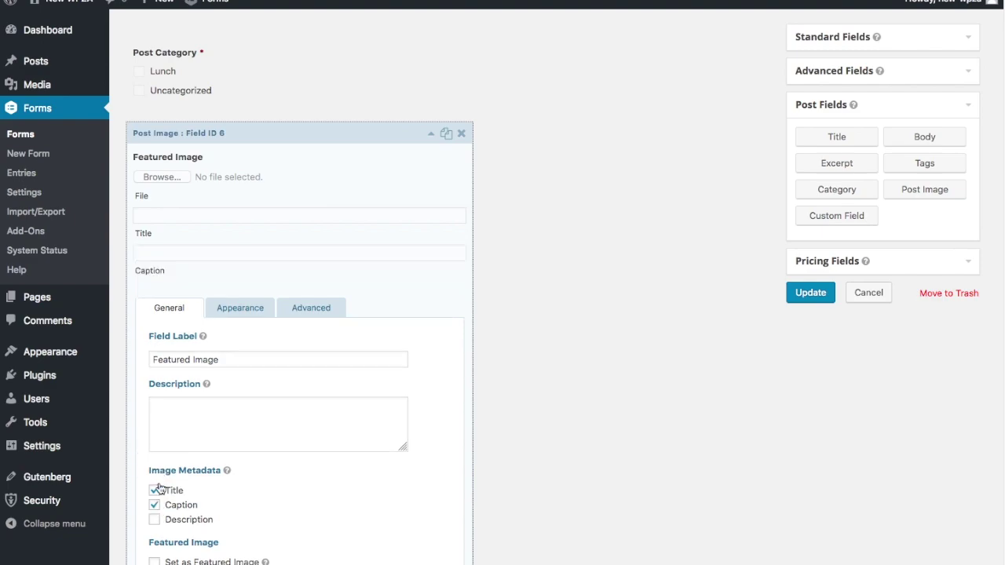
left_click(155, 520)
scroll(381, 481, "down", 4)
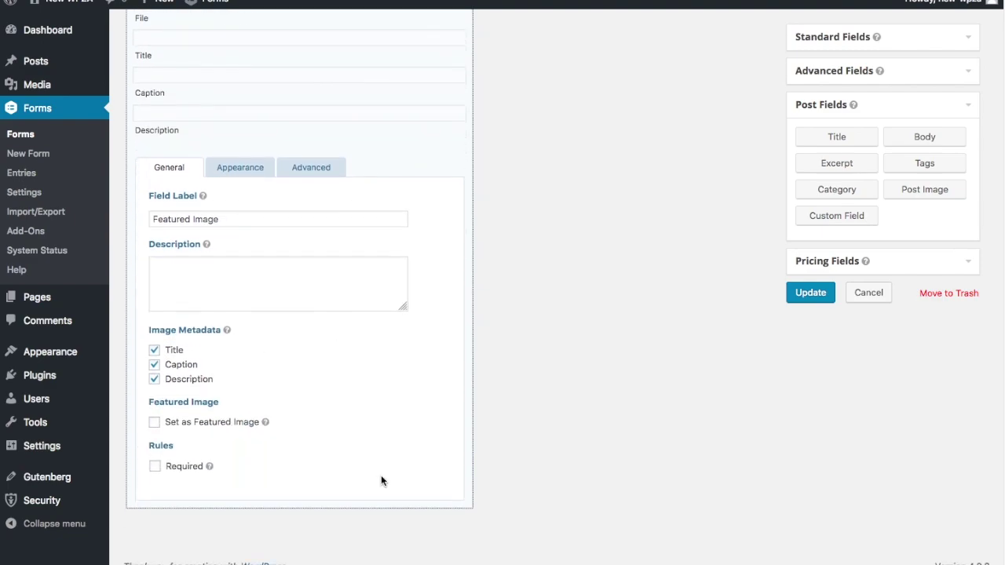
left_click(154, 421)
scroll(436, 110, "up", 3)
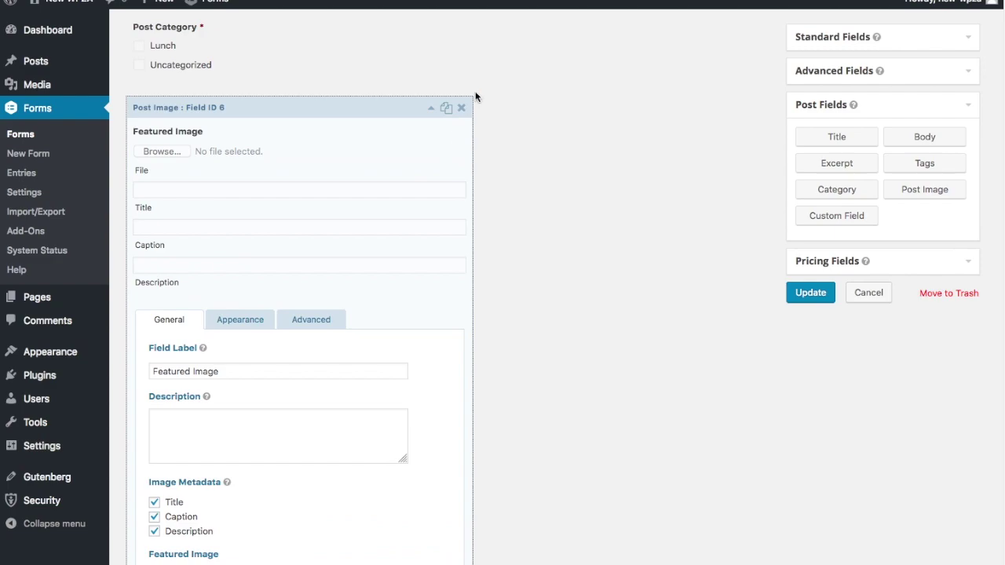
left_click(431, 105)
Move the News Article Excerpt field below the News Article body field
scroll(587, 216, "up", 2)
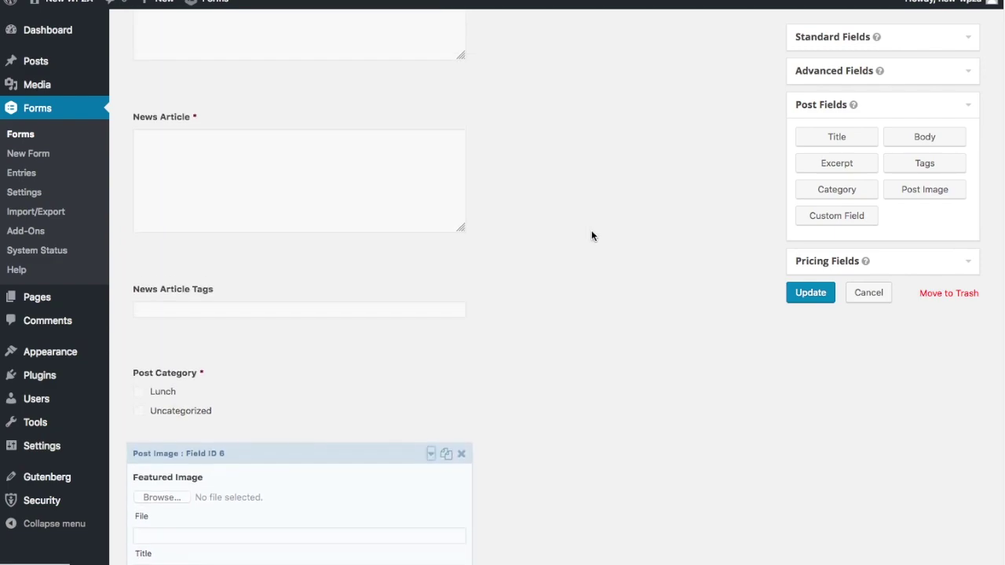
scroll(591, 235, "up", 4)
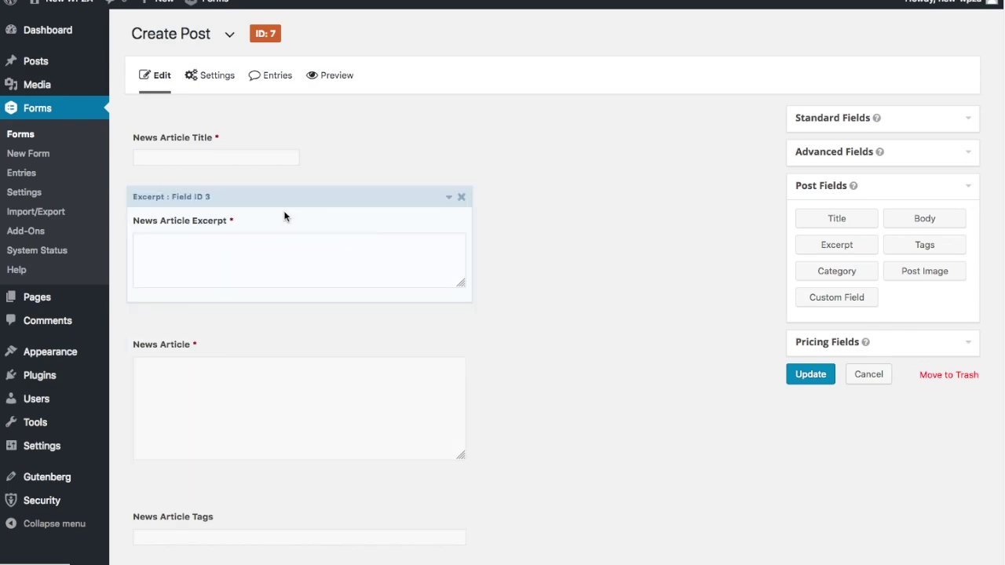
left_click_drag(286, 201, 276, 392)
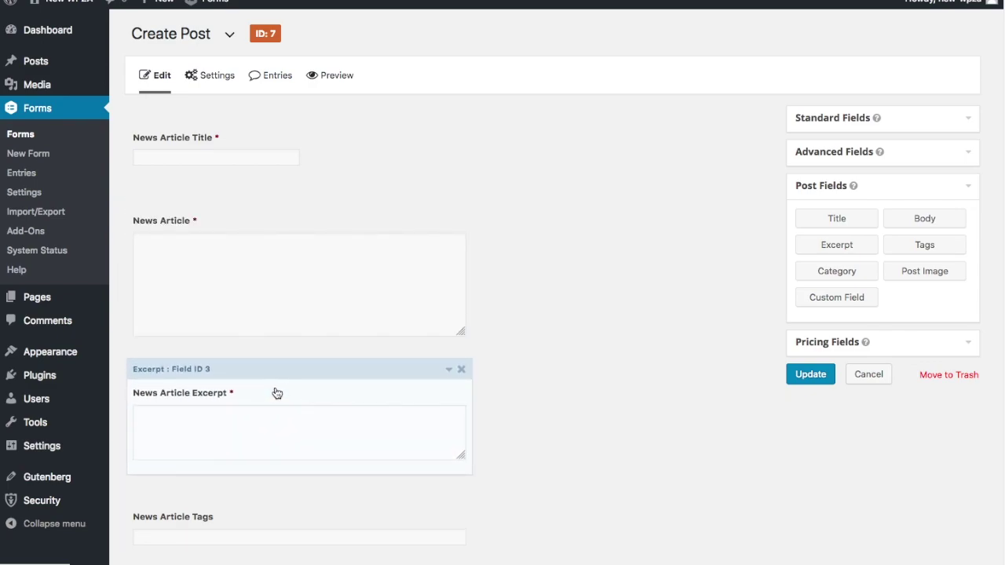
Review the News Article body field's general settings, collapse them, and save the form
left_click(447, 197)
scroll(532, 242, "down", 5)
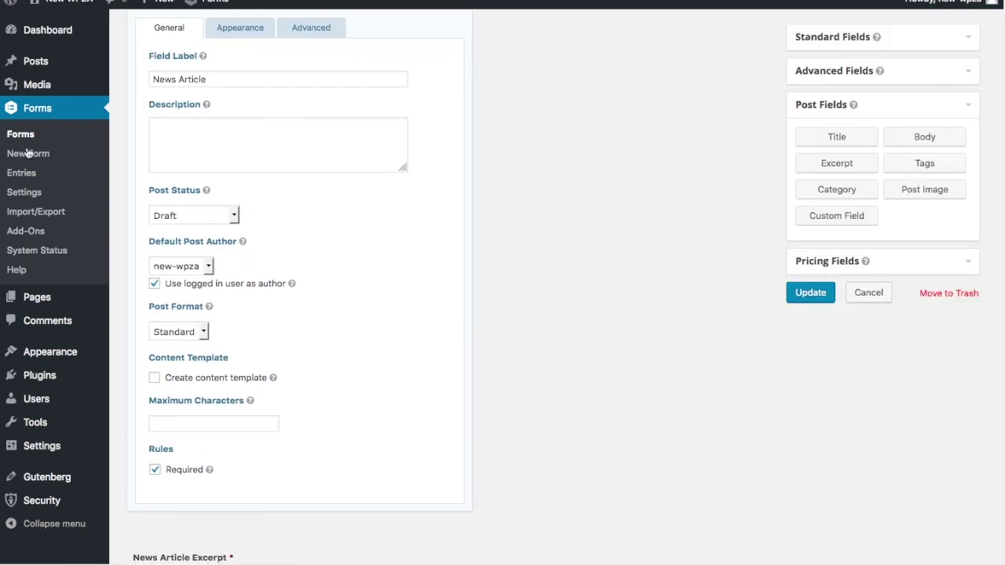
scroll(561, 317, "up", 5)
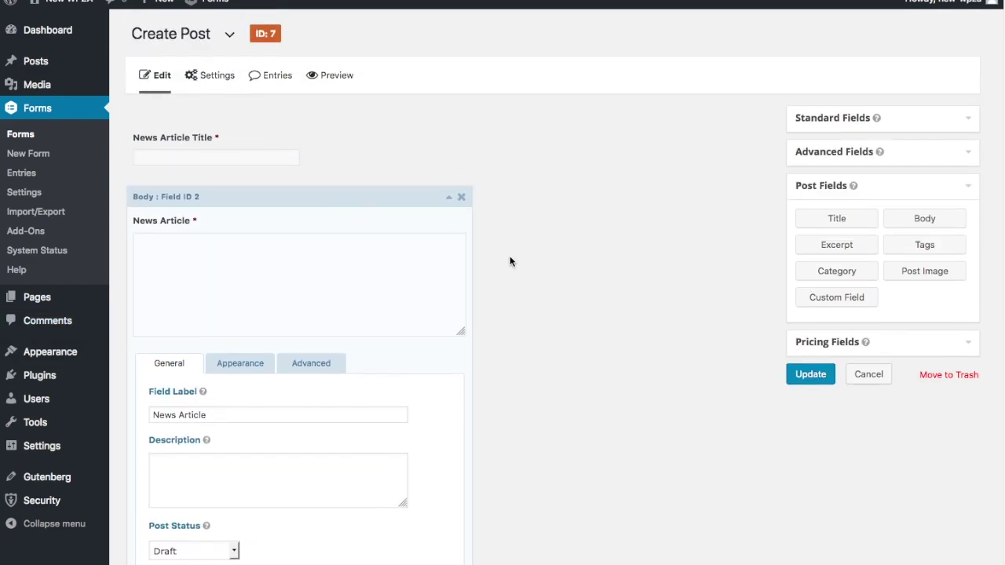
left_click(448, 204)
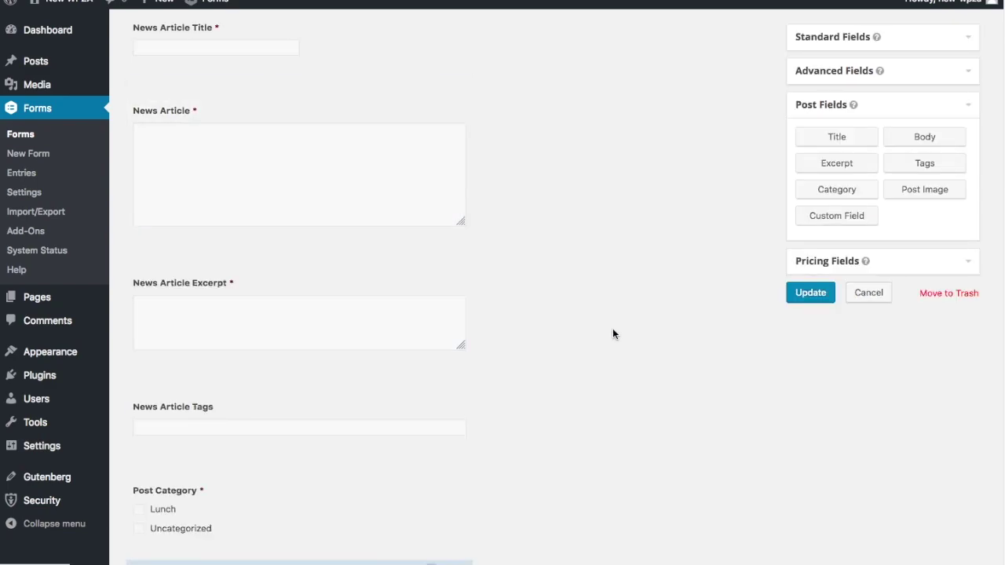
left_click(795, 381)
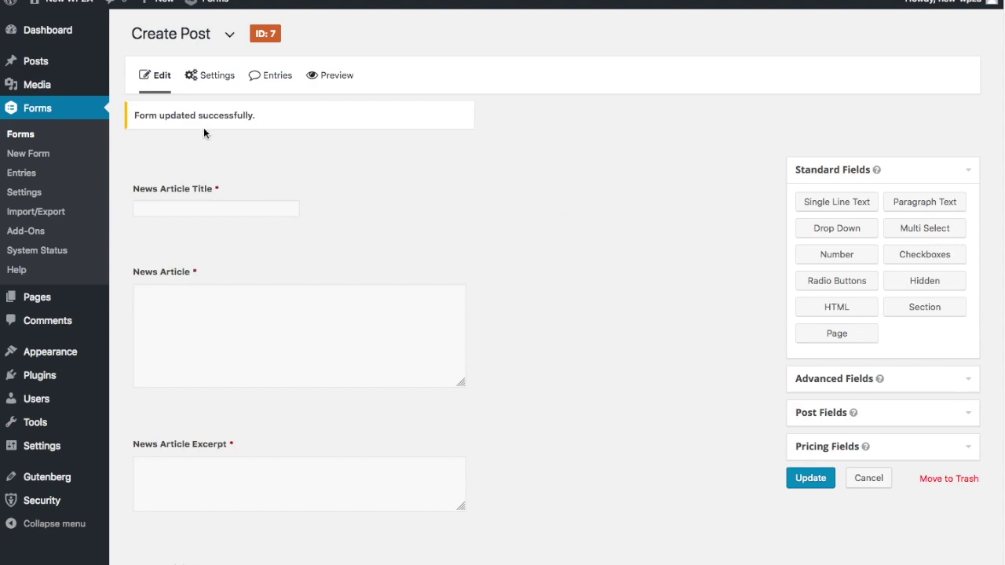
Try a content template on the News Article Title field, adding a dash and the Post Category merge tag after the title tag
left_click(449, 166)
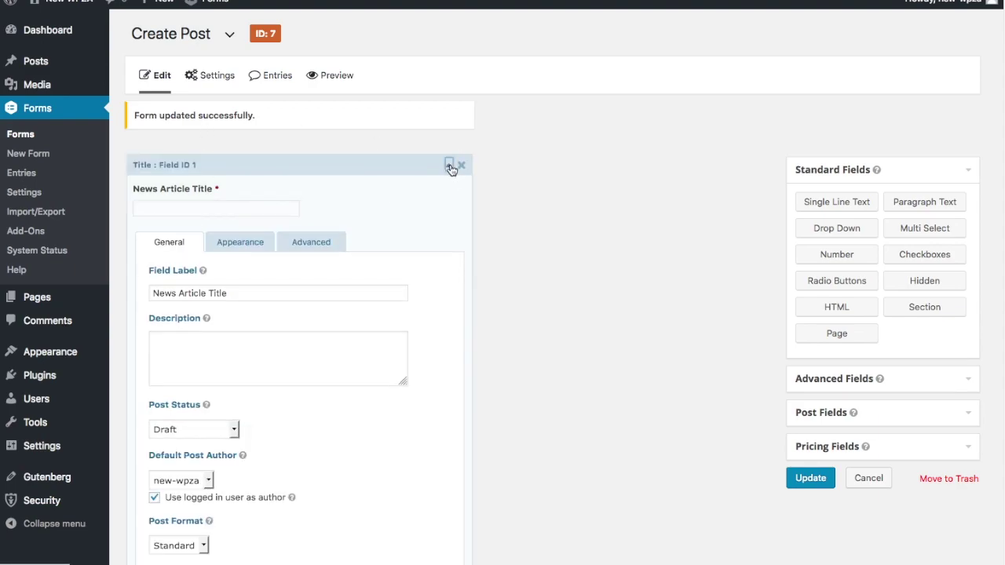
scroll(604, 325, "down", 5)
left_click(155, 243)
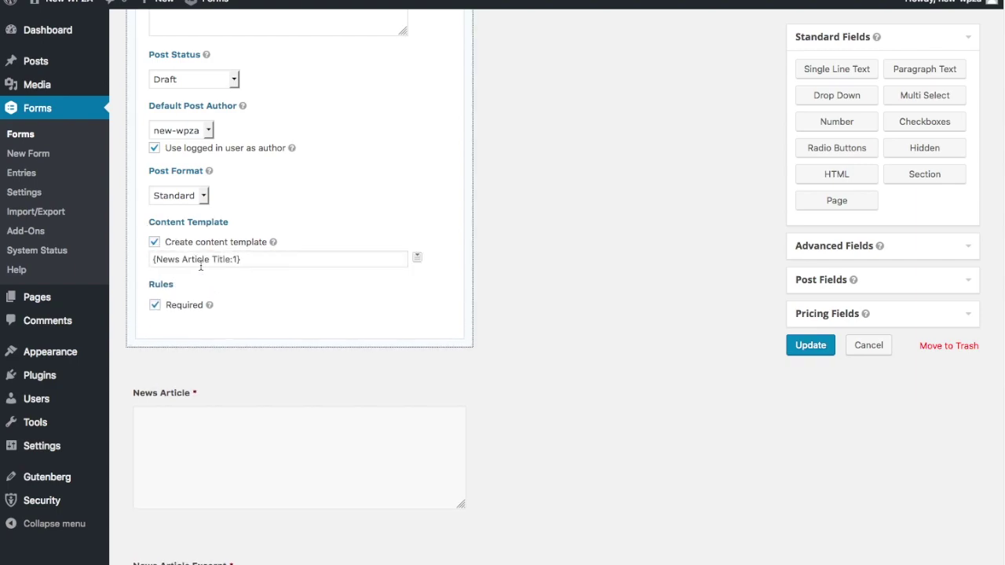
left_click(268, 259)
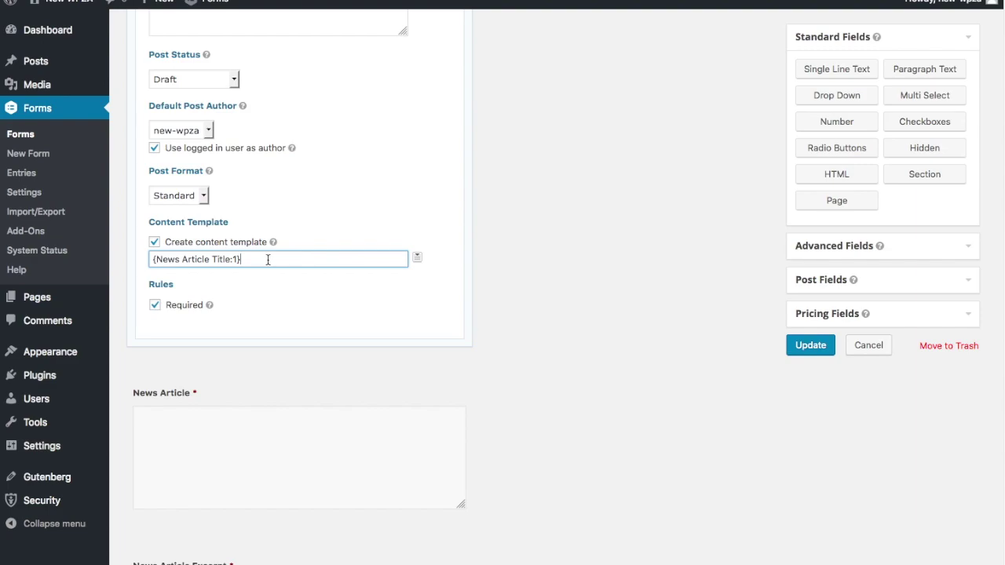
type("-")
left_click(418, 259)
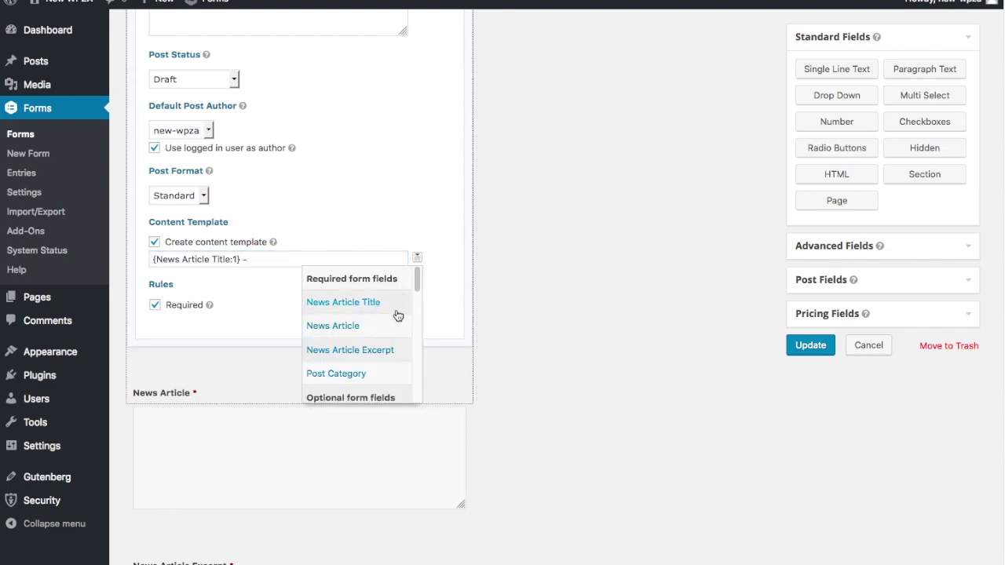
left_click(353, 377)
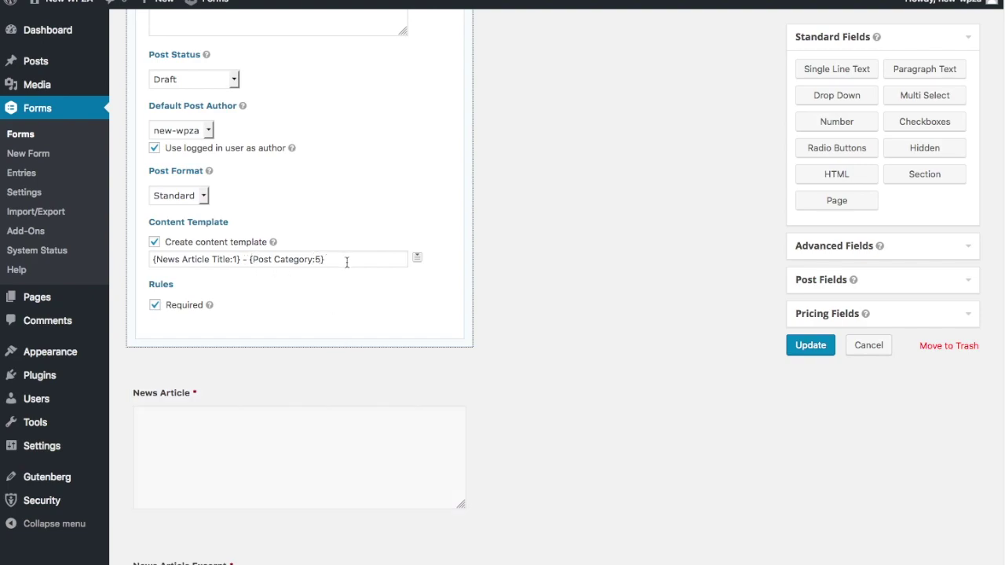
Remove the dash and Post Category tag from the title template, disable the template, and collapse the title field's settings
left_click(245, 260)
left_click_drag(245, 260, 325, 258)
key("BackSpace")
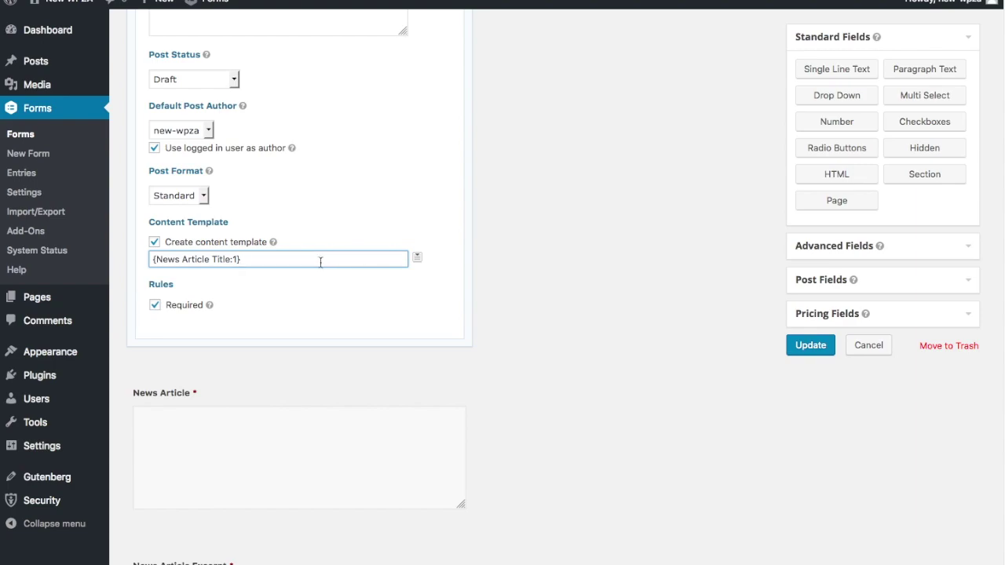
left_click(154, 242)
scroll(390, 230, "up", 3)
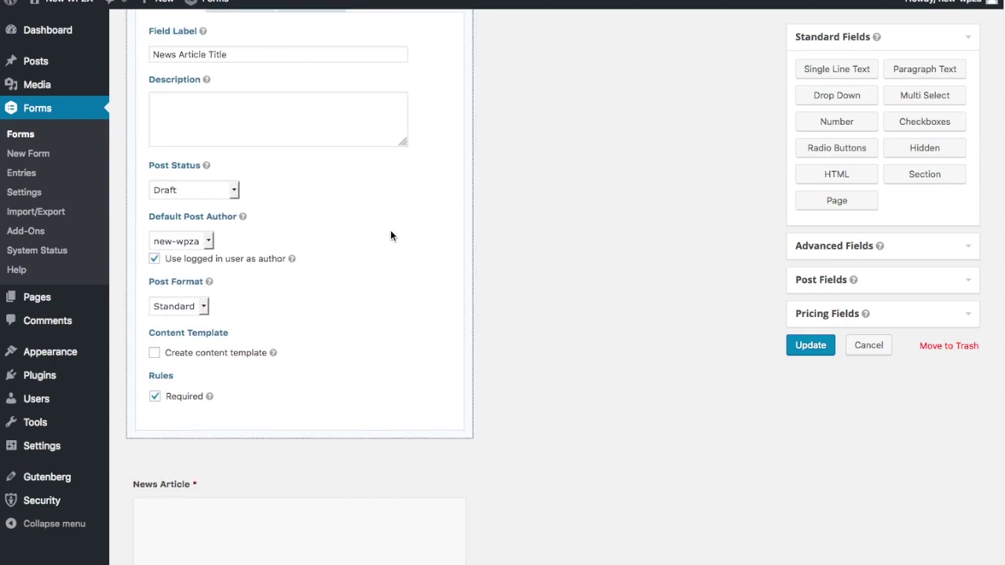
scroll(390, 236, "up", 3)
left_click(449, 73)
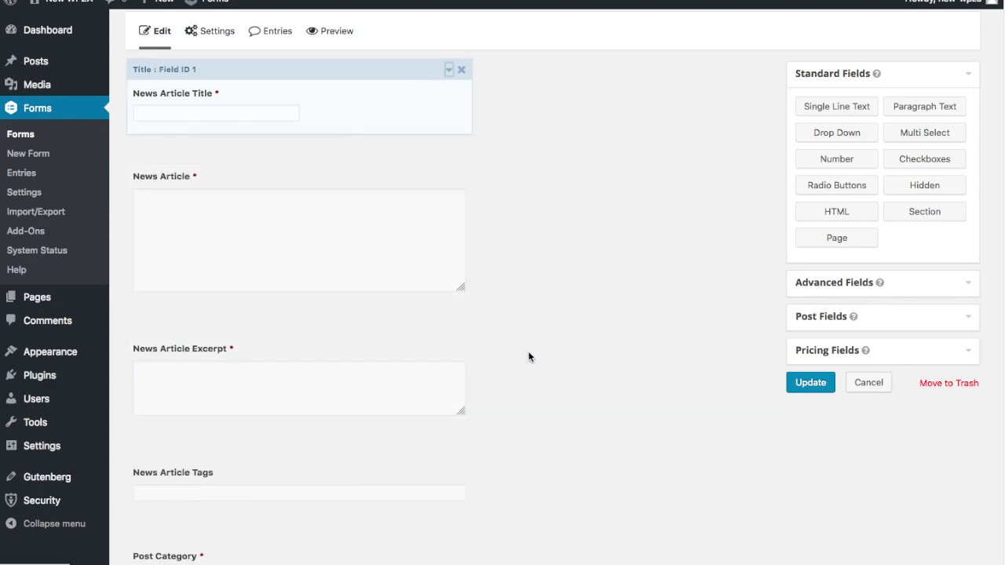
Enable a content template for the News Article body field
left_click(448, 152)
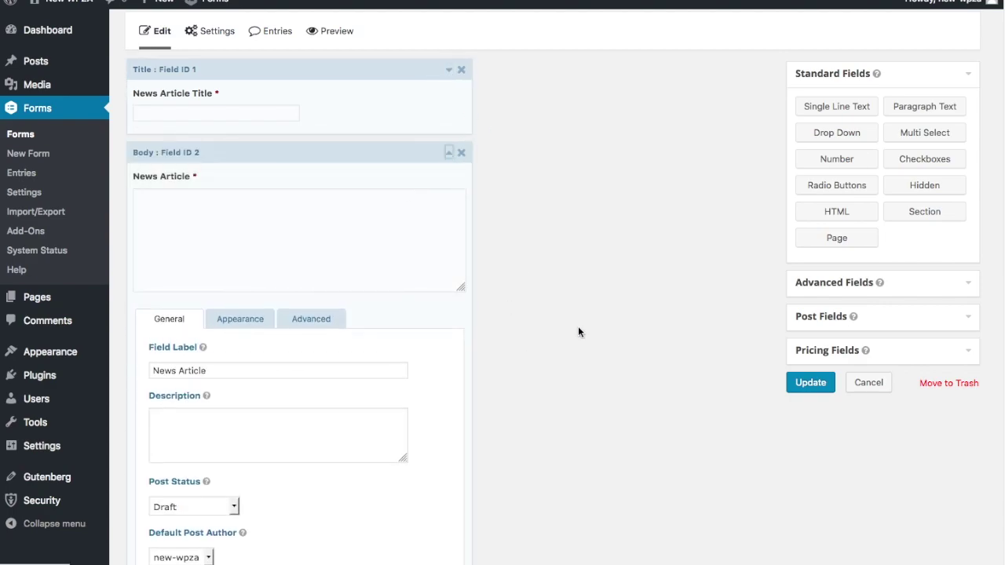
scroll(578, 332, "down", 4)
left_click(156, 349)
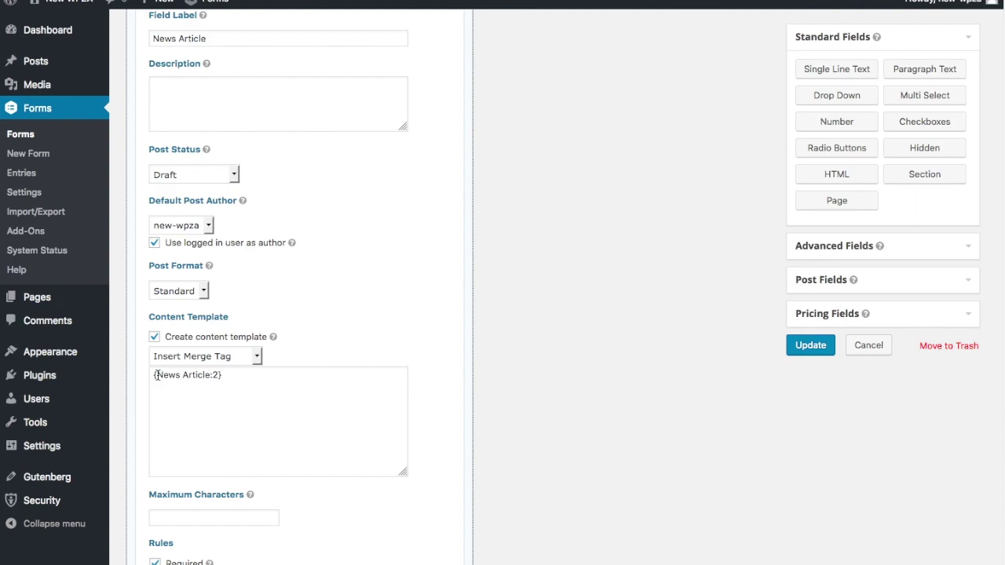
Insert the Featured Image merge tag as Large - Centered on its own line above the News Article tag, and update the form
left_click(260, 356)
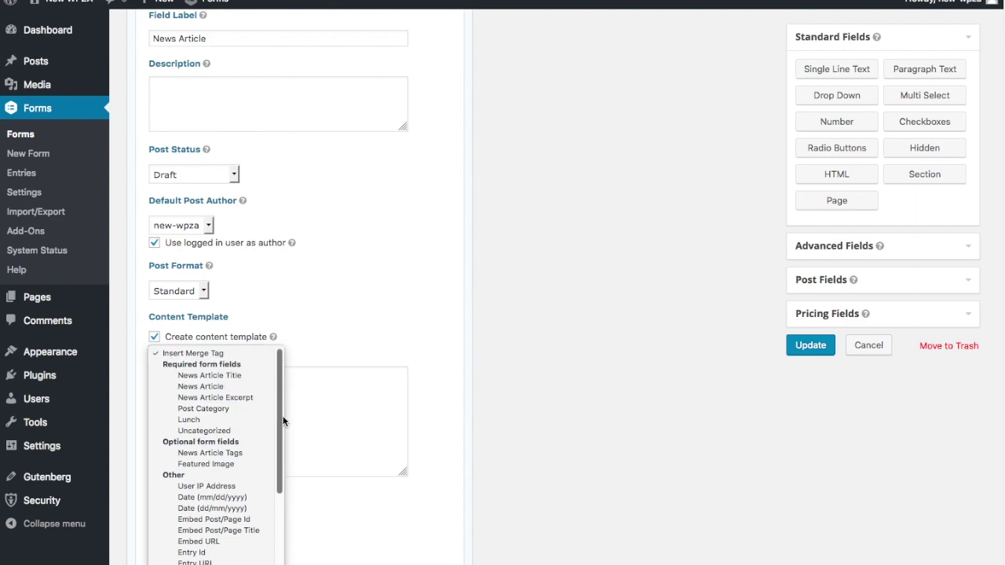
left_click_drag(281, 414, 285, 421)
left_click(243, 460)
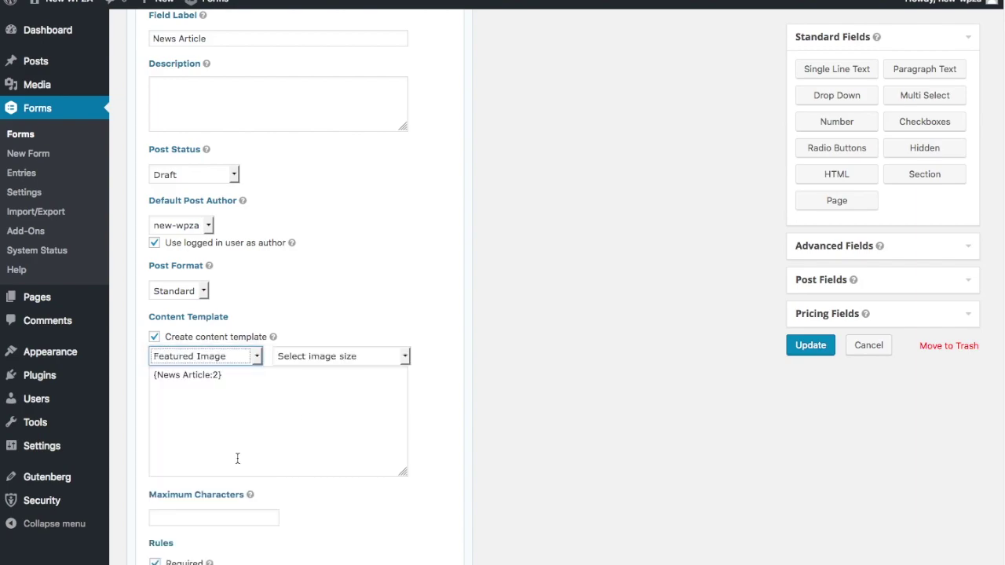
left_click(407, 357)
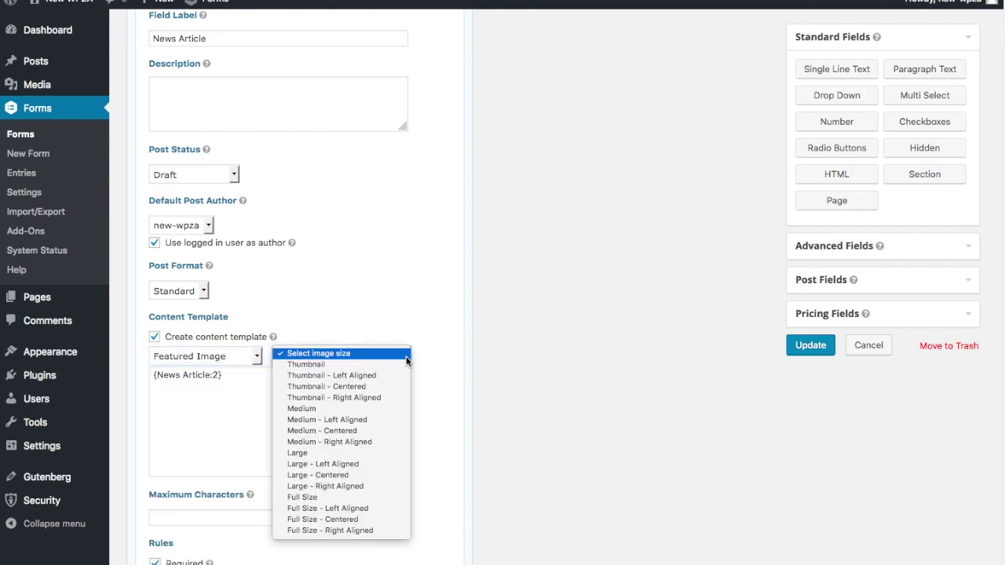
left_click(362, 476)
left_click(285, 377)
key("Return")
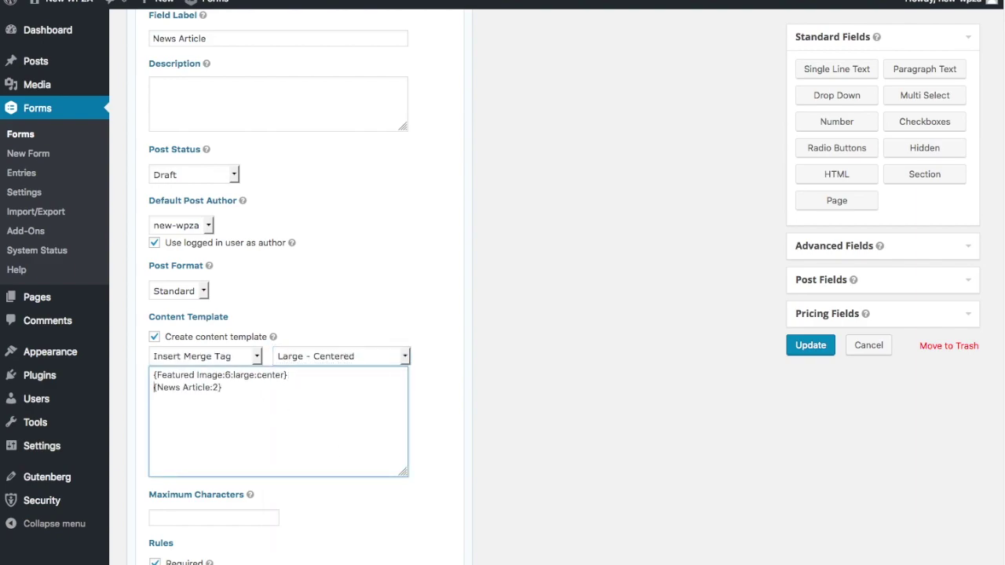
scroll(310, 426, "down", 4)
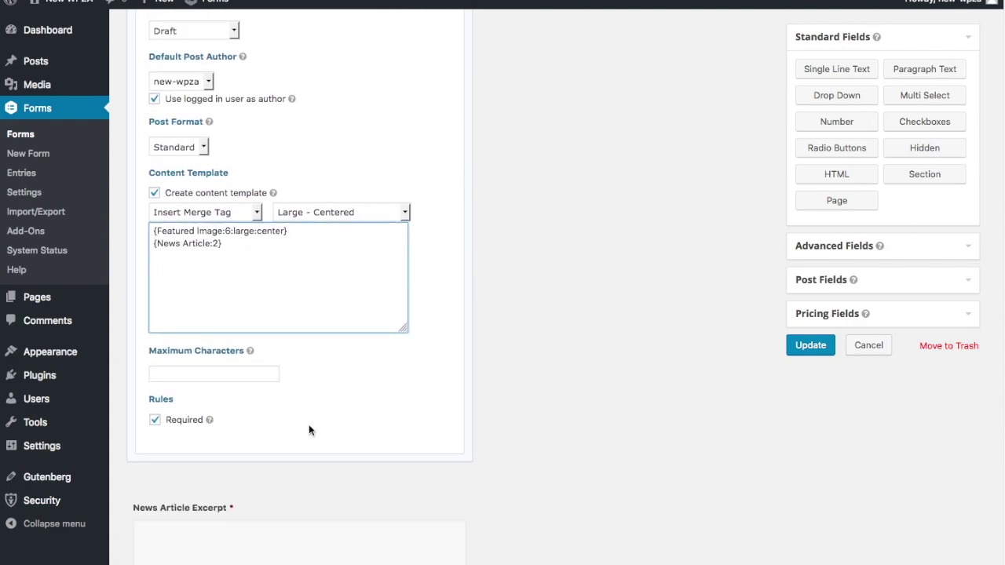
left_click(818, 346)
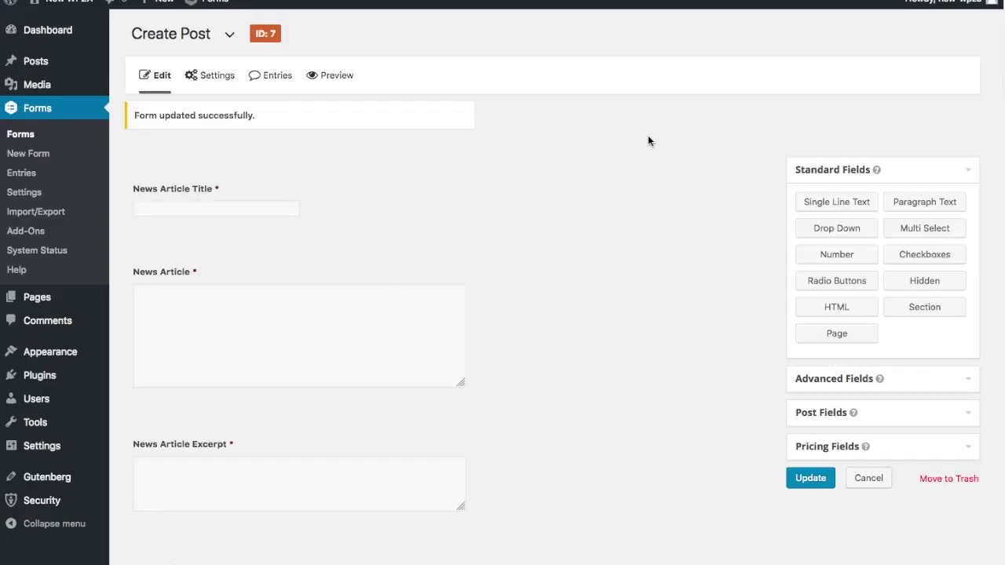
Create a new page with the Gutenberg editor and title it "Add News Article"
mouse_move(57, 305)
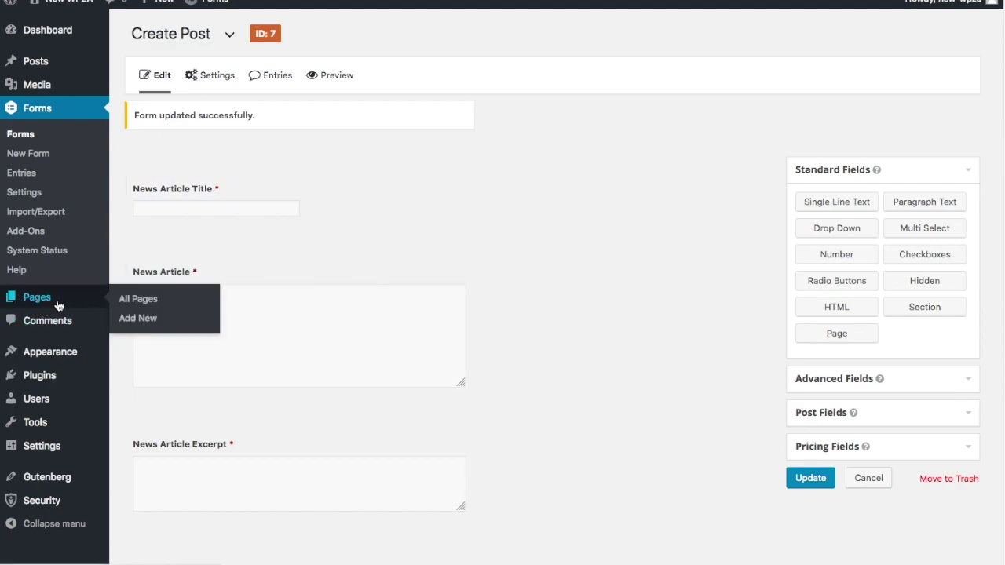
left_click(58, 305)
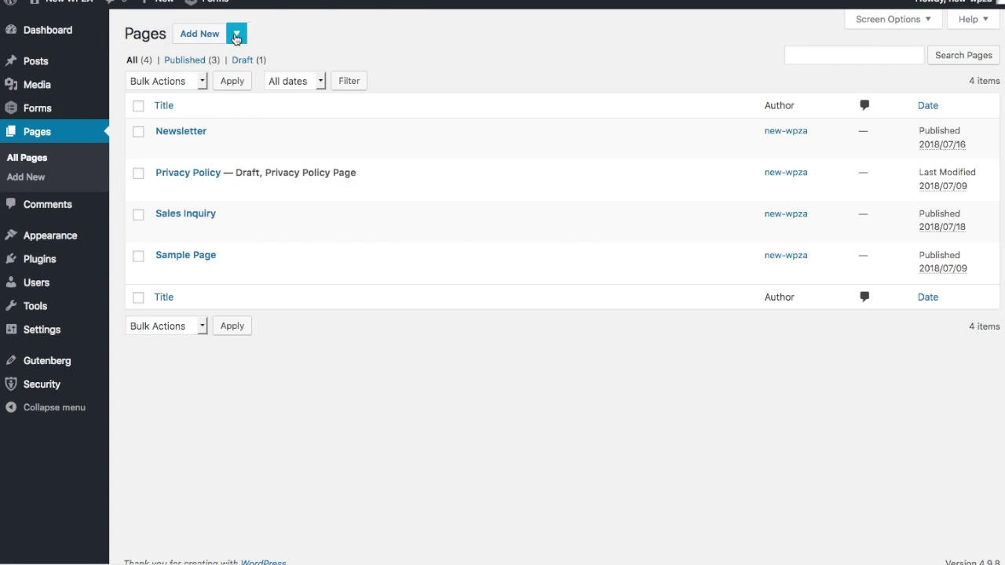
left_click(237, 37)
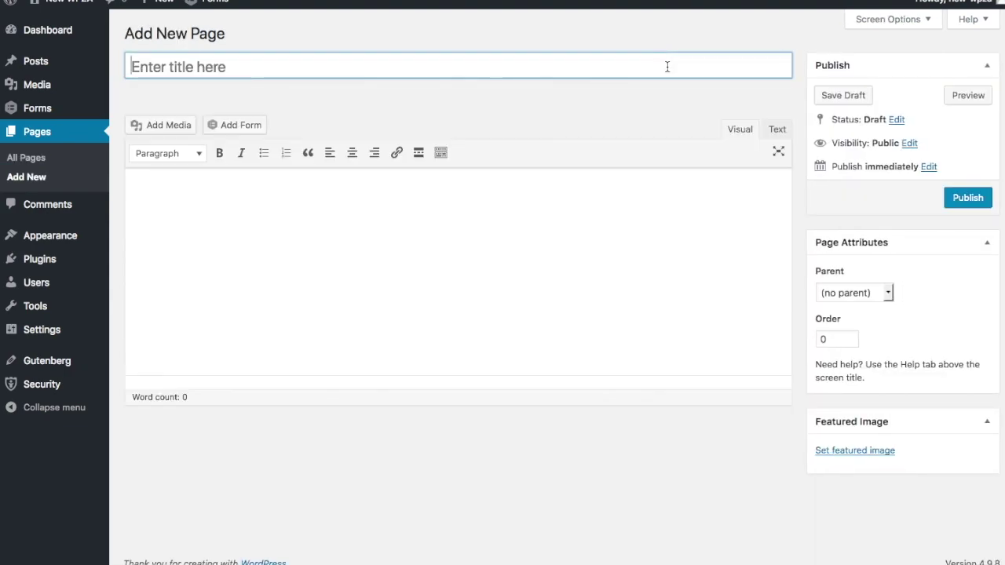
left_click(27, 157)
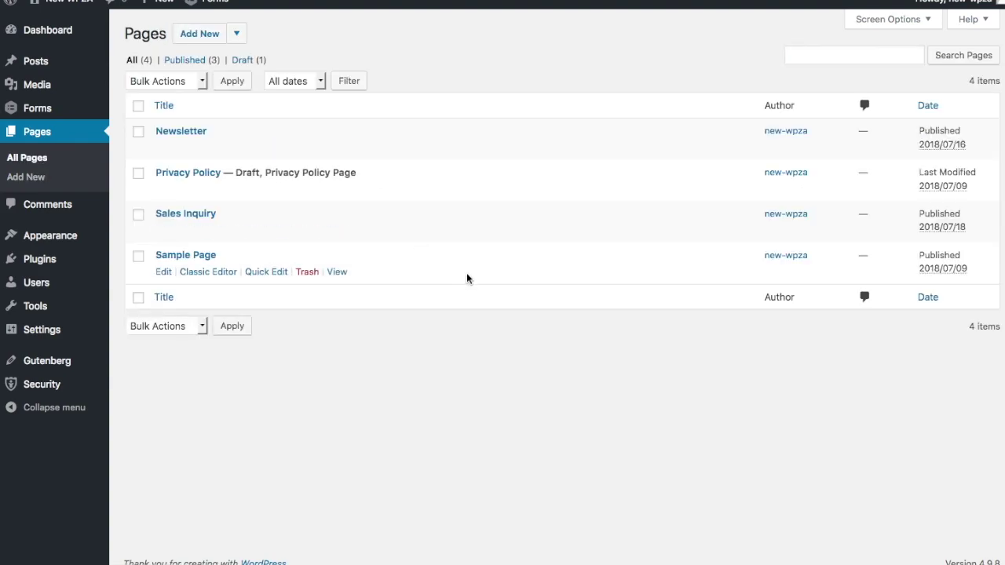
left_click(236, 33)
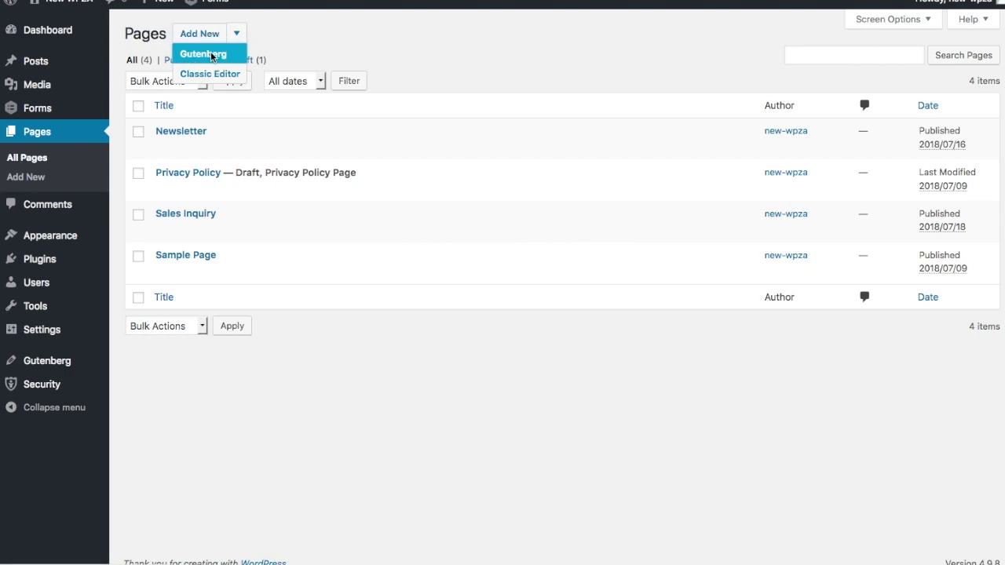
left_click(211, 55)
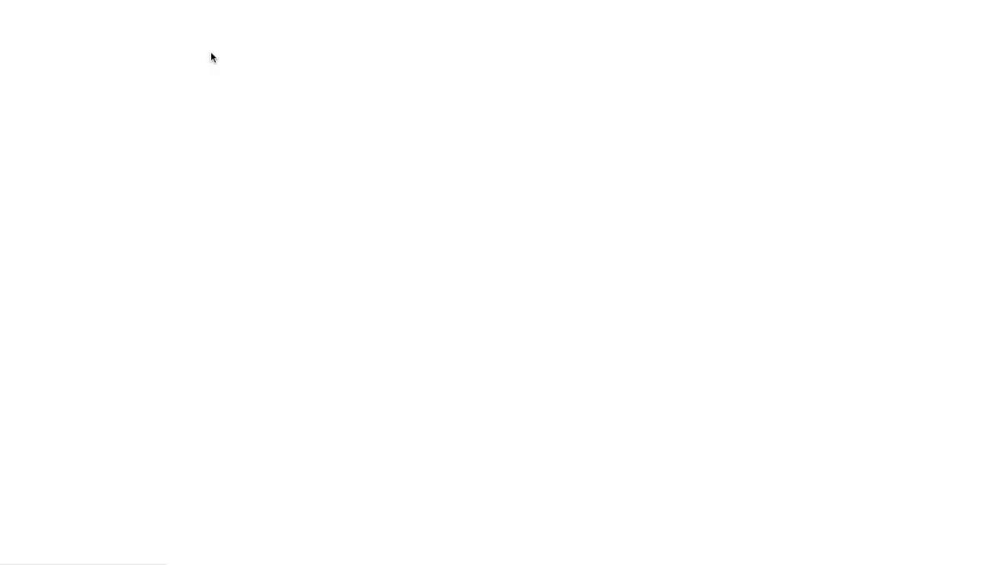
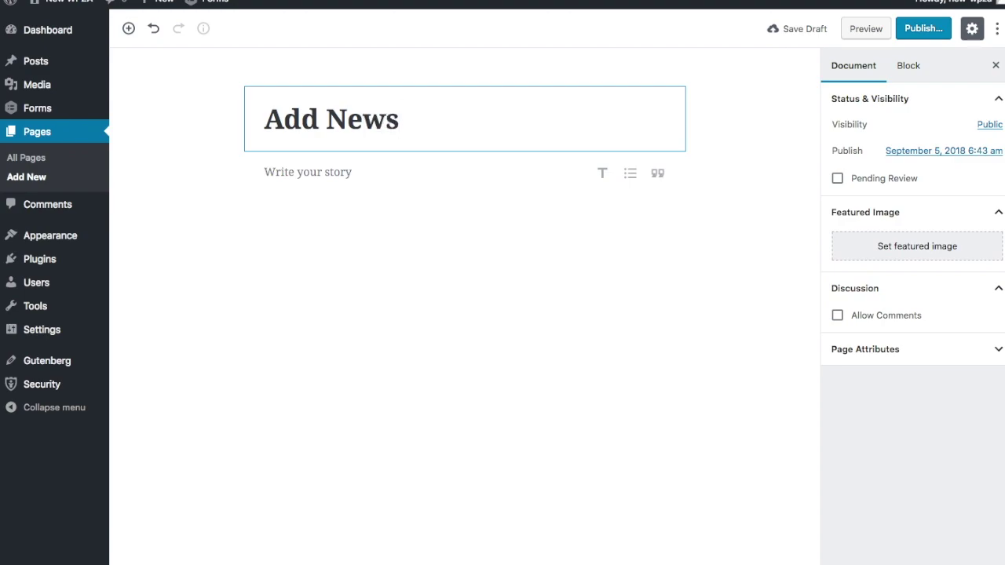
type("le")
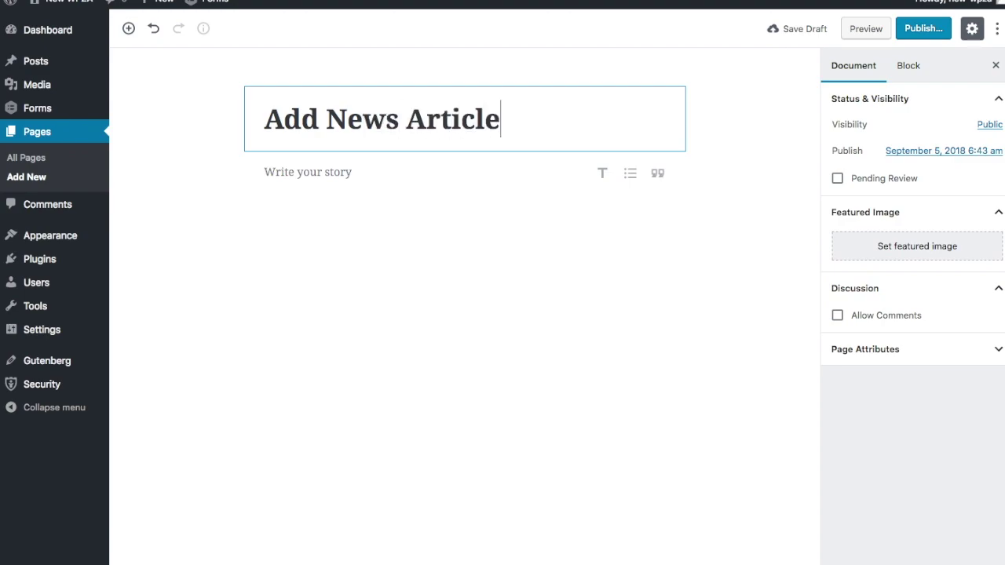
Open the block library below the page title and expand the Embeds, Inline Elements, Common Blocks, Formatting, Layout Elements and Widgets categories
left_click(369, 206)
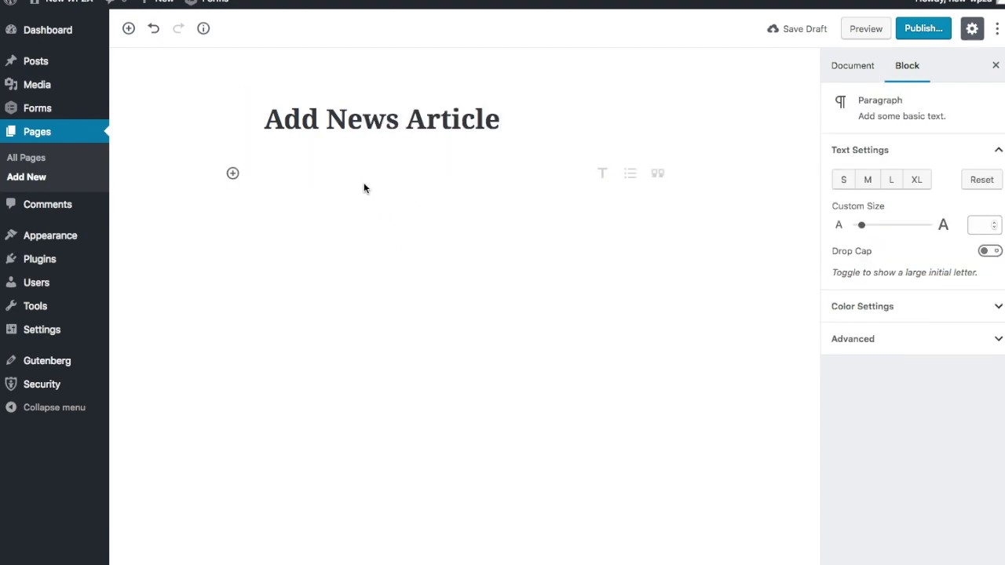
left_click(232, 174)
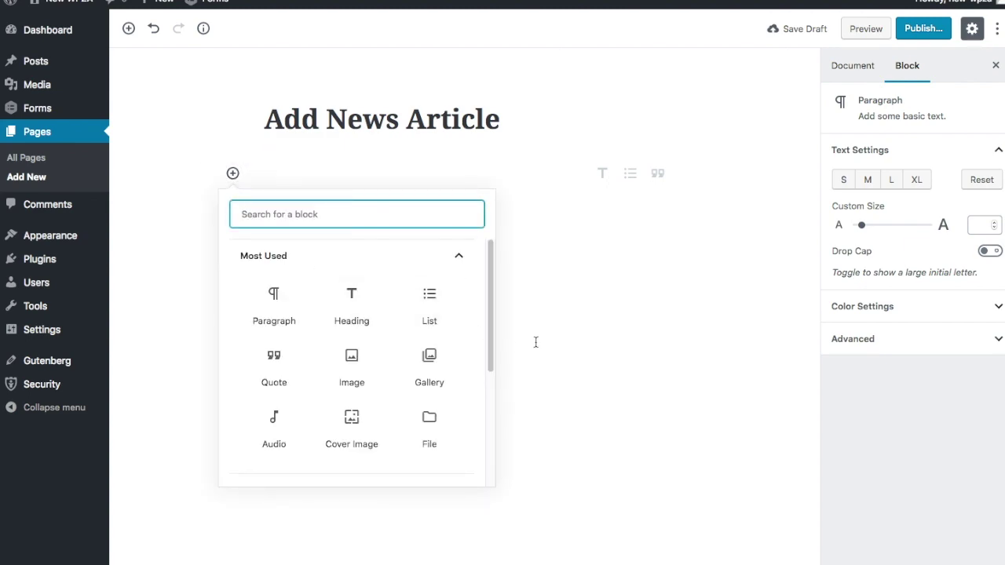
left_click_drag(491, 340, 492, 477)
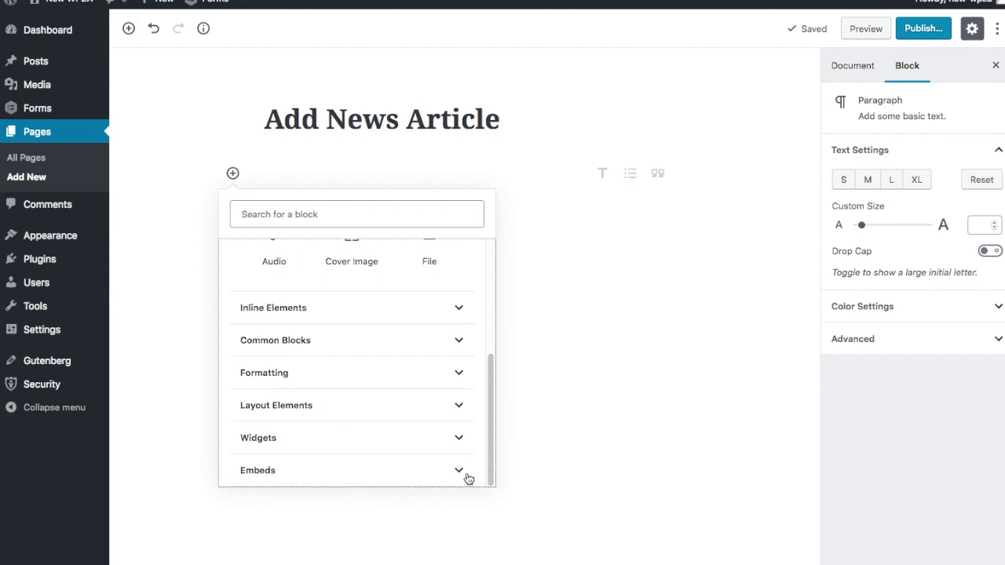
left_click(467, 474)
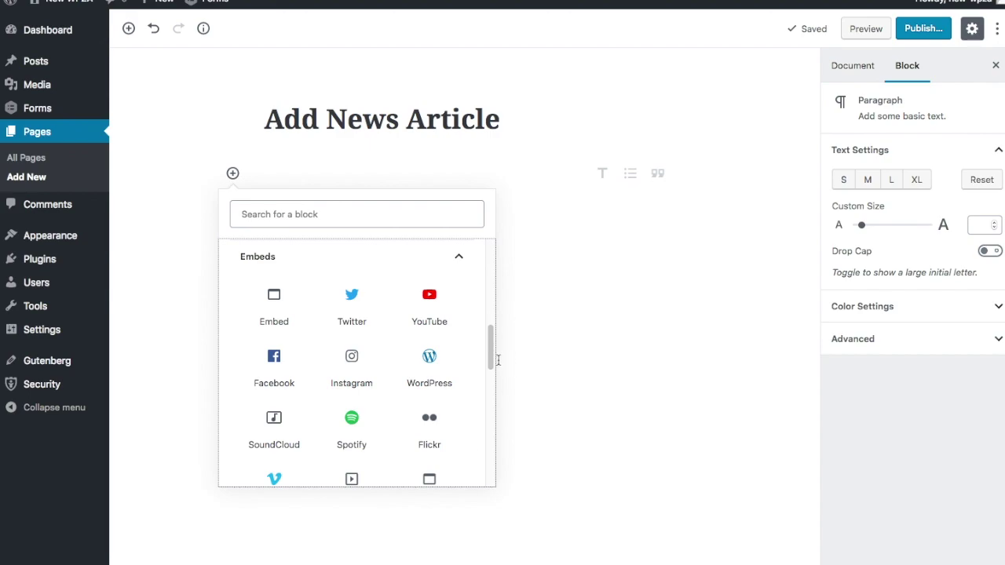
left_click_drag(490, 357, 487, 293)
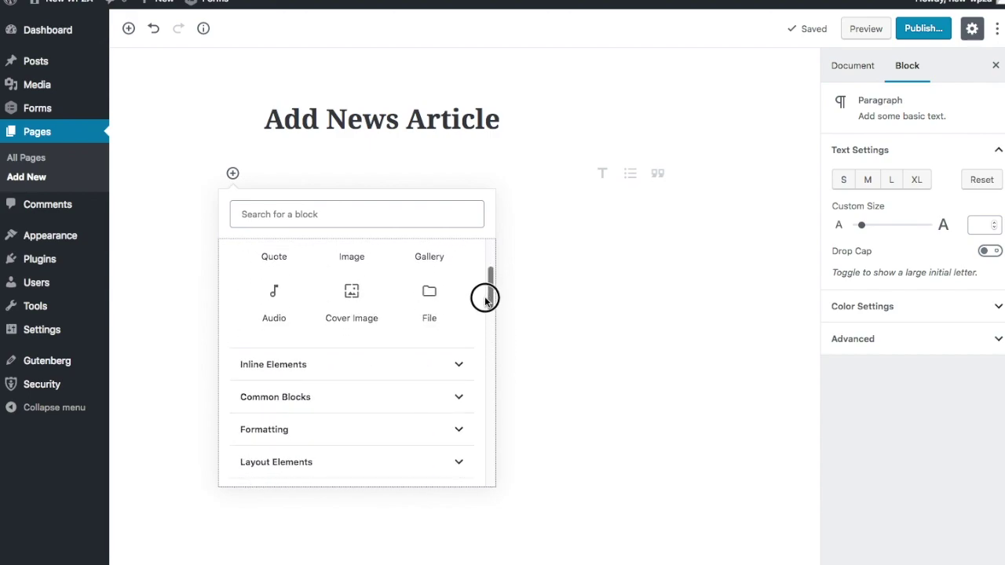
left_click(460, 369)
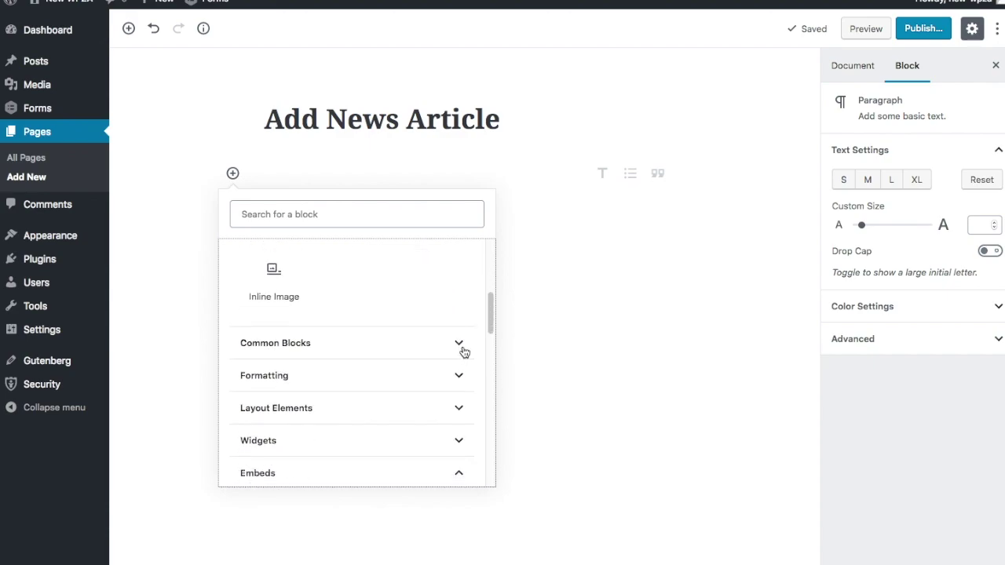
left_click(463, 348)
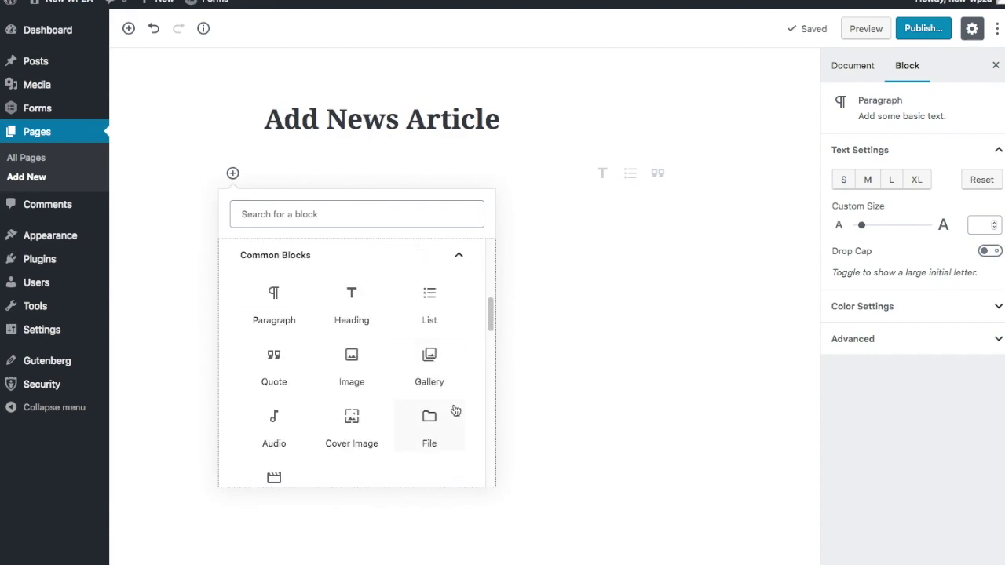
scroll(456, 410, "down", 4)
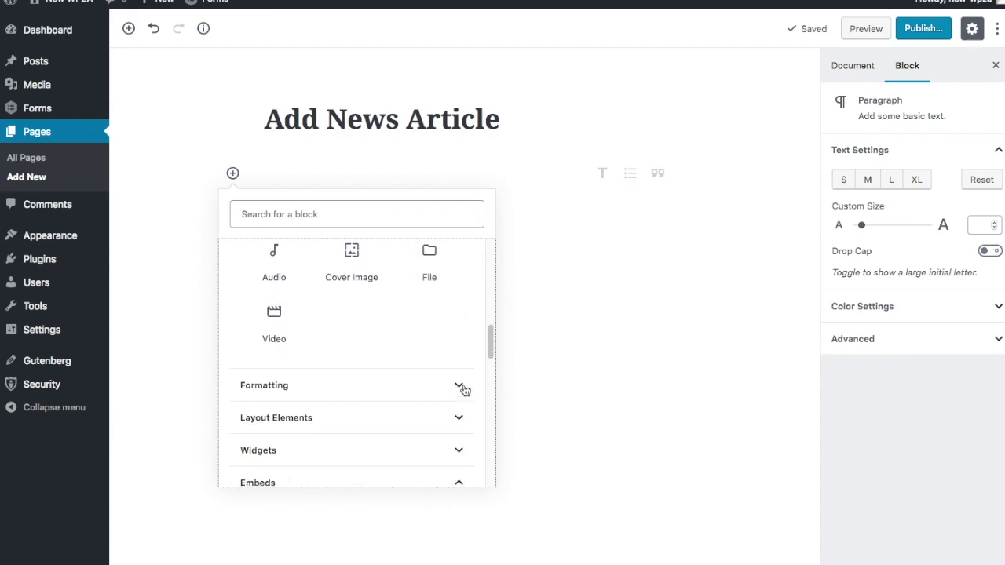
left_click(462, 388)
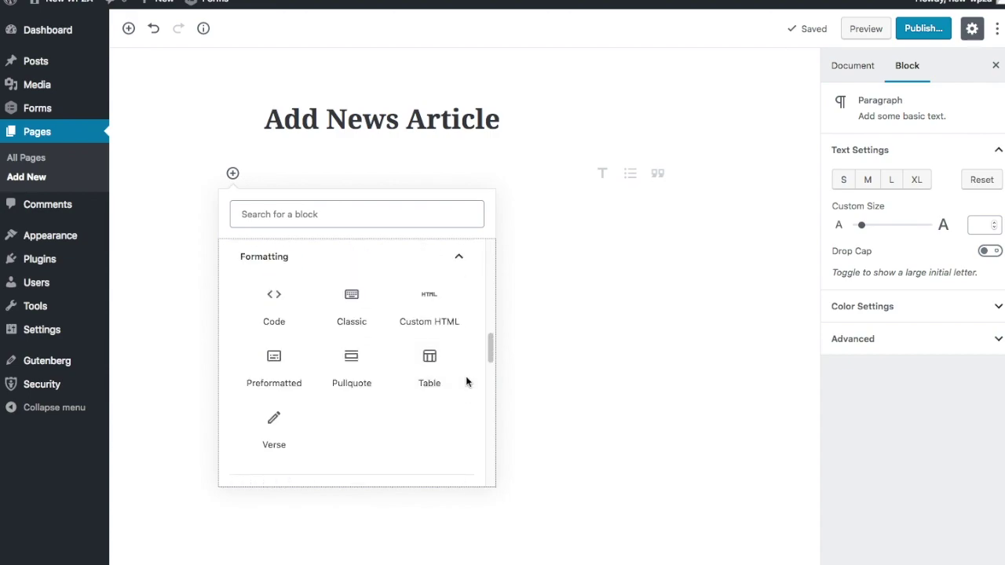
scroll(467, 383, "down", 3)
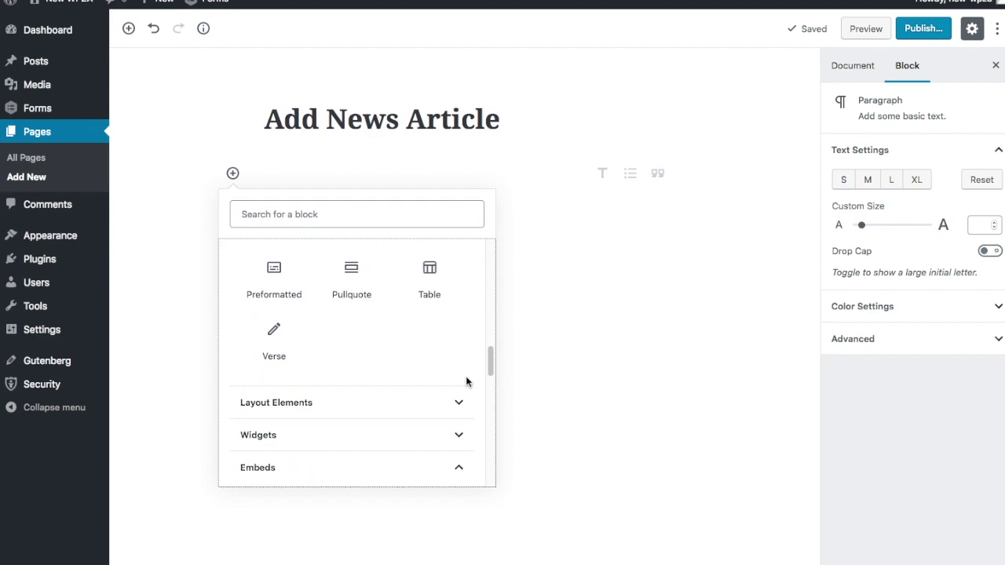
left_click(463, 403)
scroll(464, 402, "down", 3)
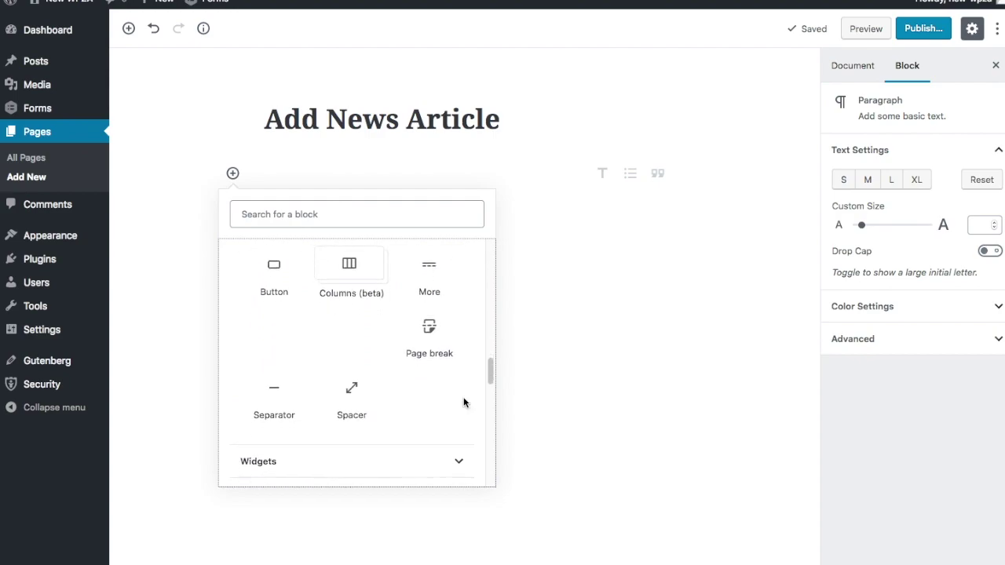
left_click(460, 306)
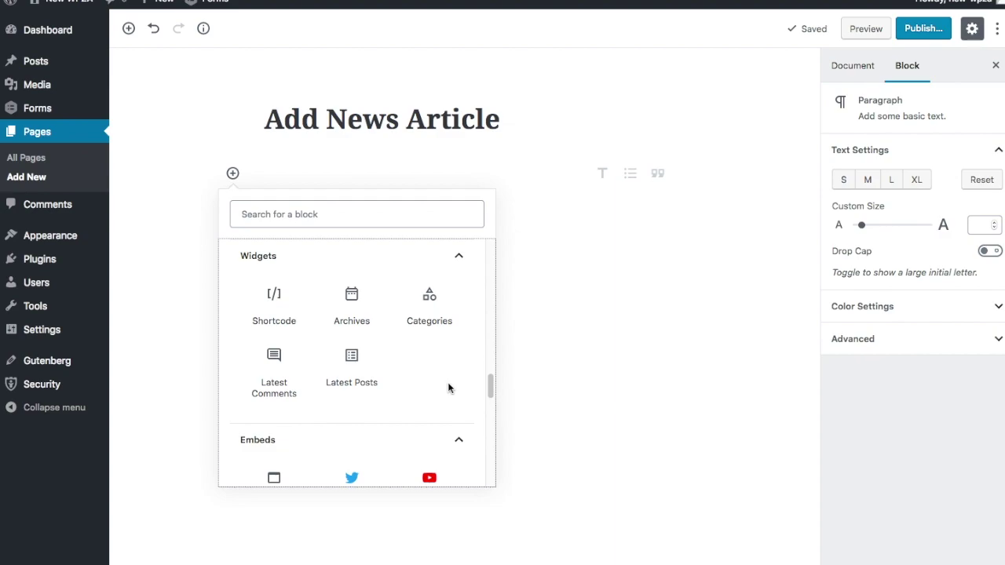
Examine the blocks in the expanded categories, from Inline Elements through the end of Embeds, for one that can hold a form
scroll(449, 388, "up", 2)
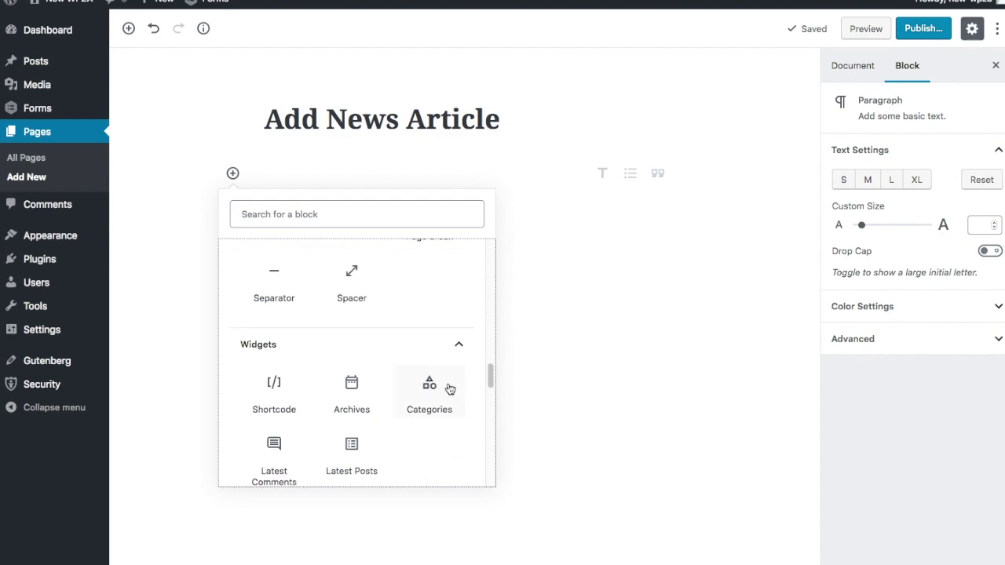
scroll(450, 389, "up", 7)
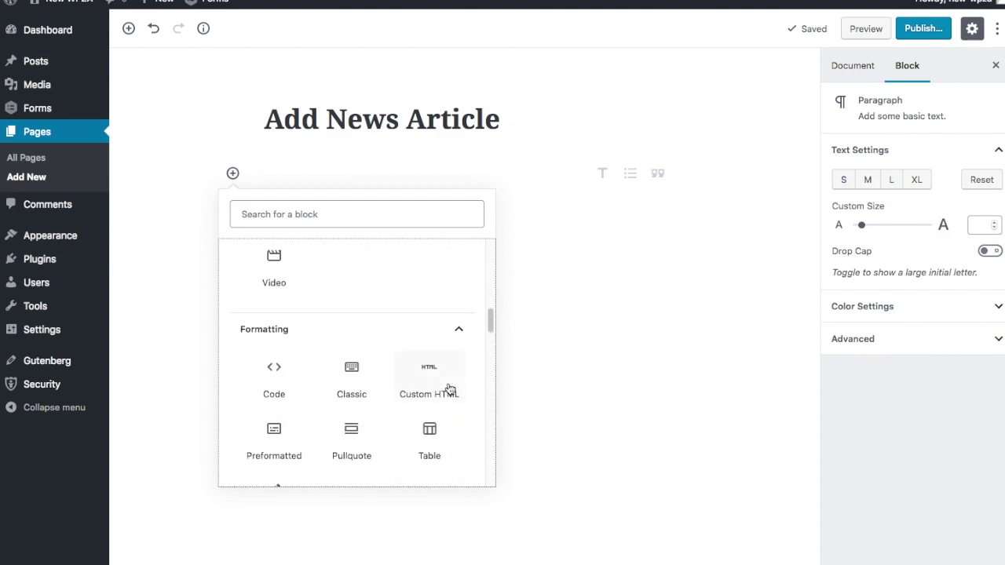
scroll(449, 389, "down", 1)
scroll(449, 389, "up", 3)
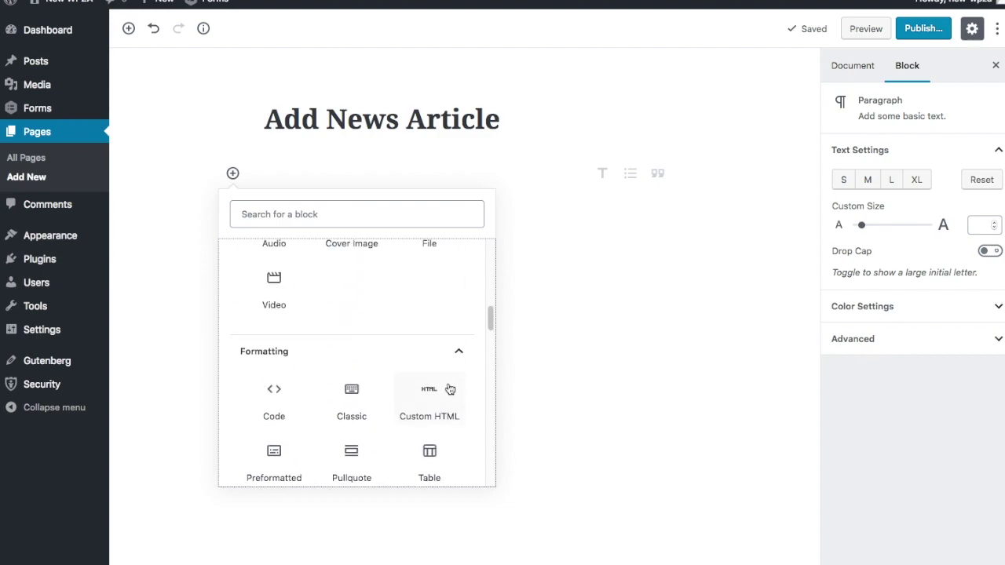
scroll(375, 398, "up", 7)
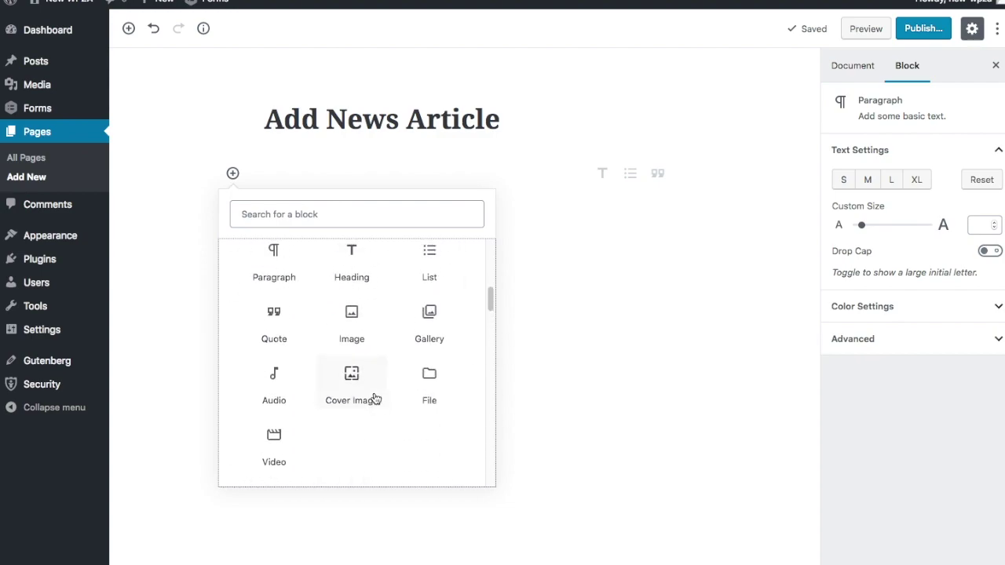
scroll(374, 398, "up", 2)
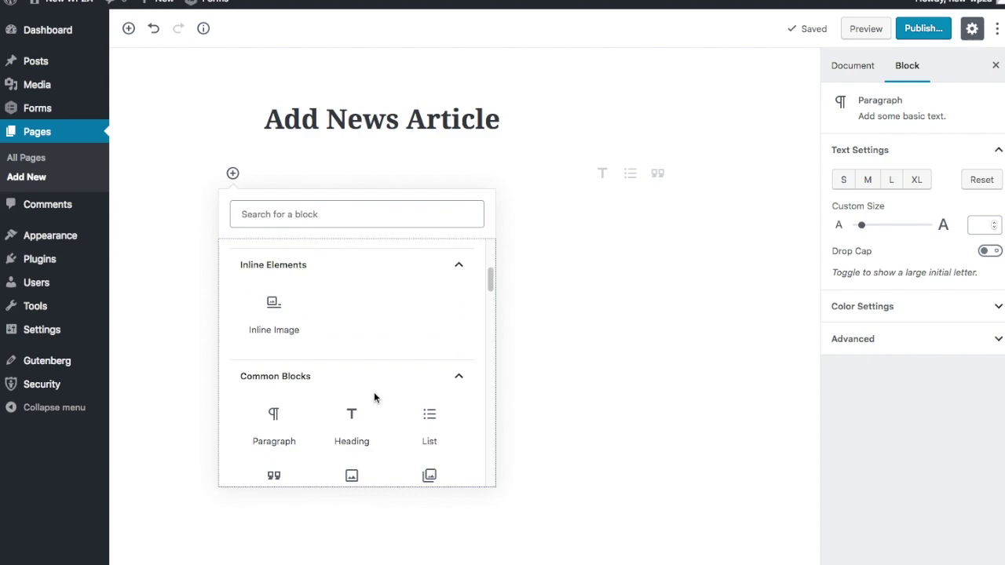
scroll(374, 398, "down", 4)
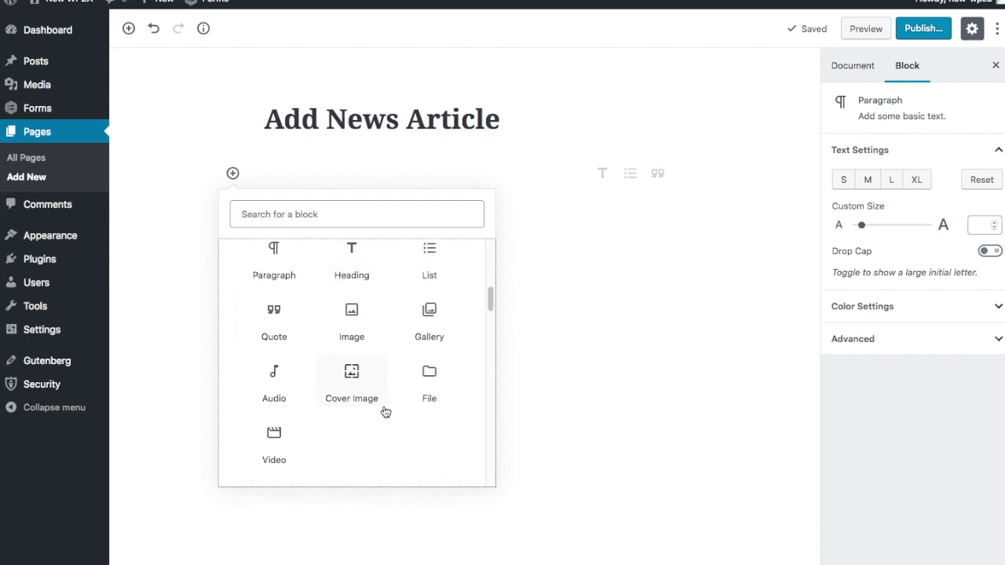
scroll(385, 412, "down", 6)
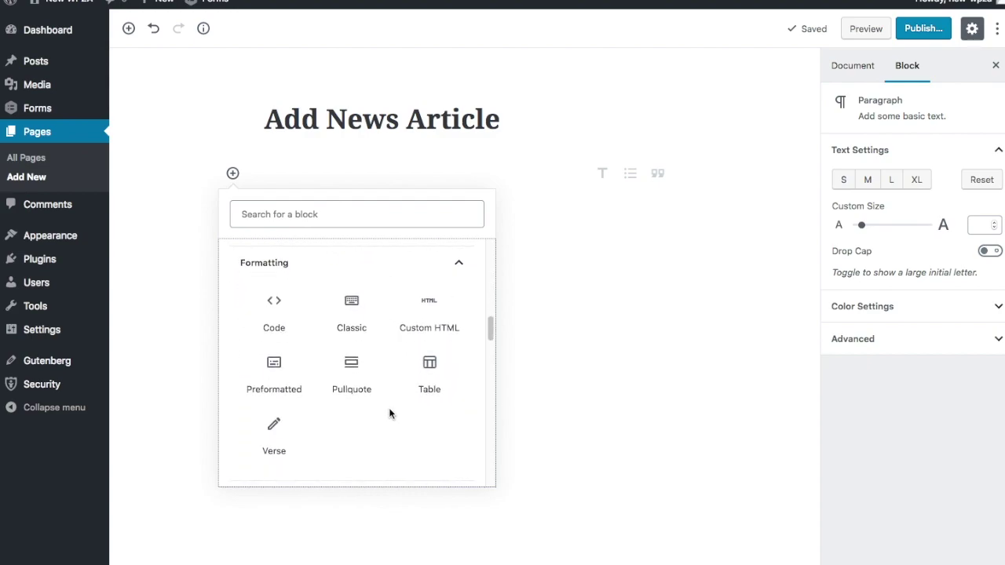
scroll(390, 413, "down", 6)
scroll(389, 414, "down", 5)
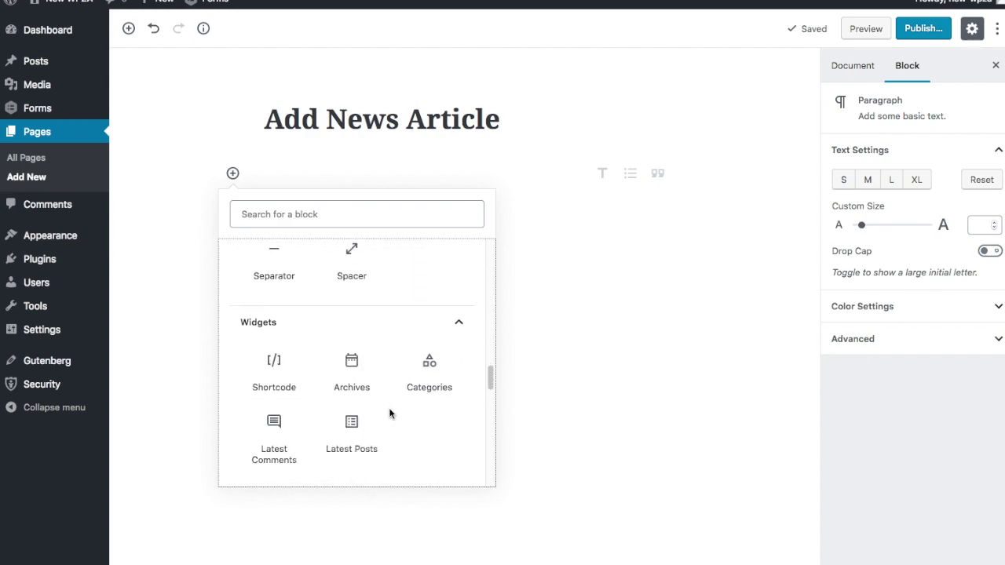
scroll(389, 414, "down", 3)
scroll(389, 413, "down", 5)
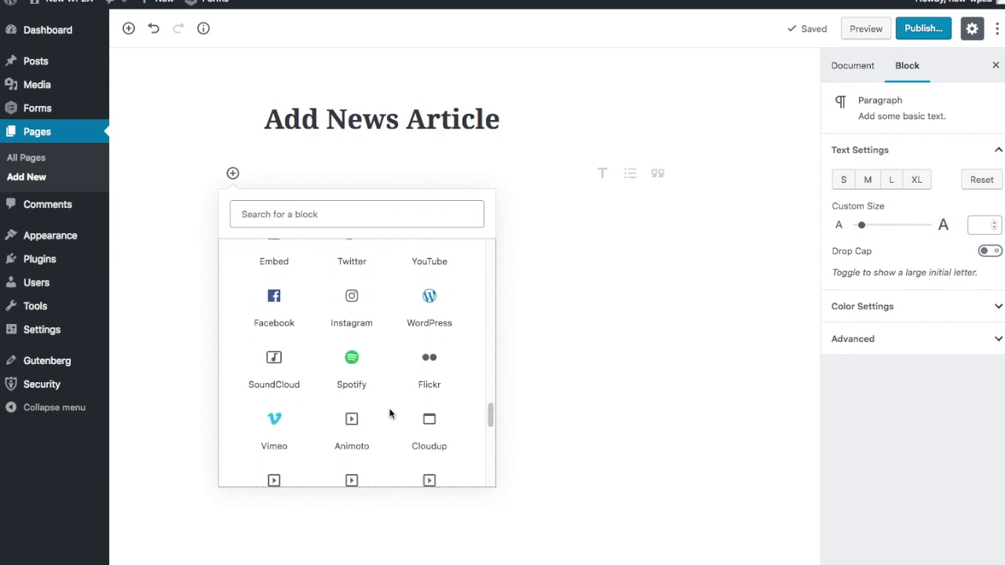
scroll(389, 413, "up", 3)
scroll(389, 414, "down", 3)
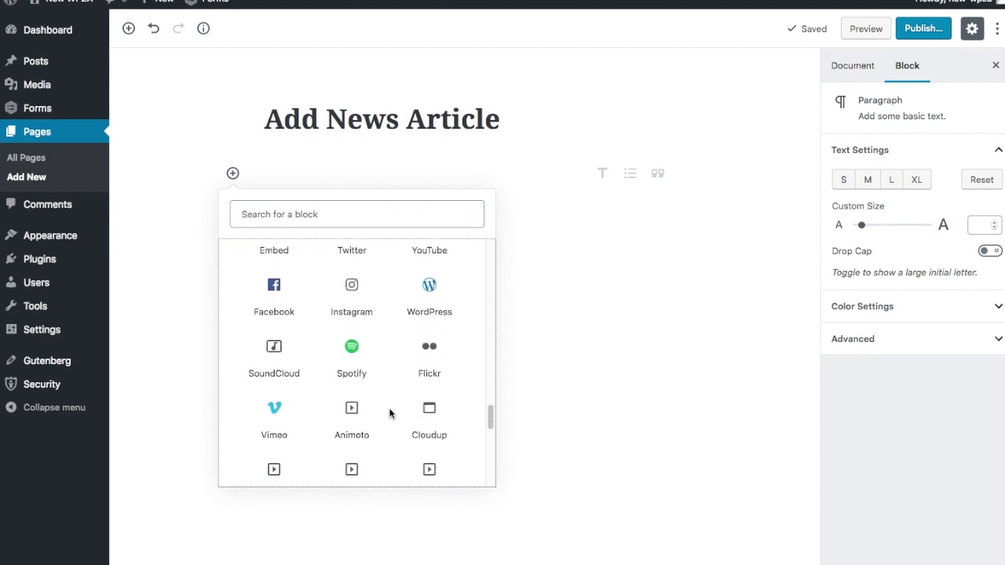
scroll(389, 414, "down", 3)
scroll(390, 413, "down", 4)
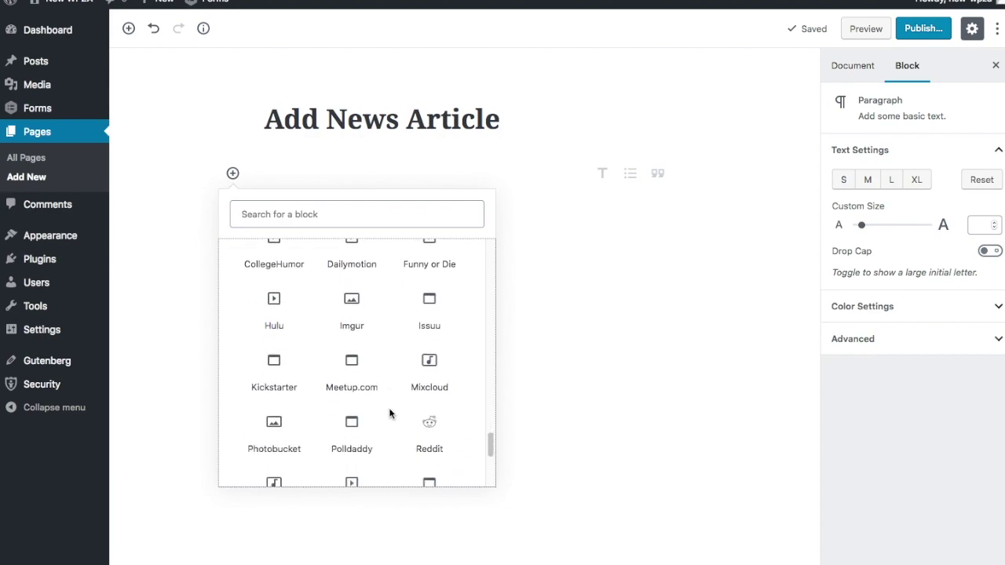
scroll(389, 414, "down", 3)
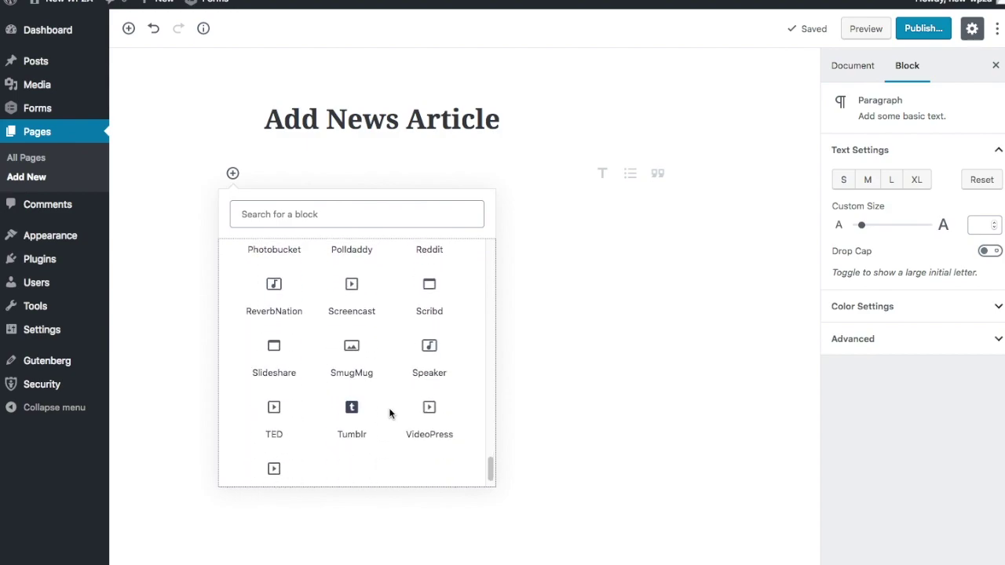
Insert a Classic block from the Formatting category below the page title
scroll(389, 414, "up", 10)
scroll(390, 414, "up", 7)
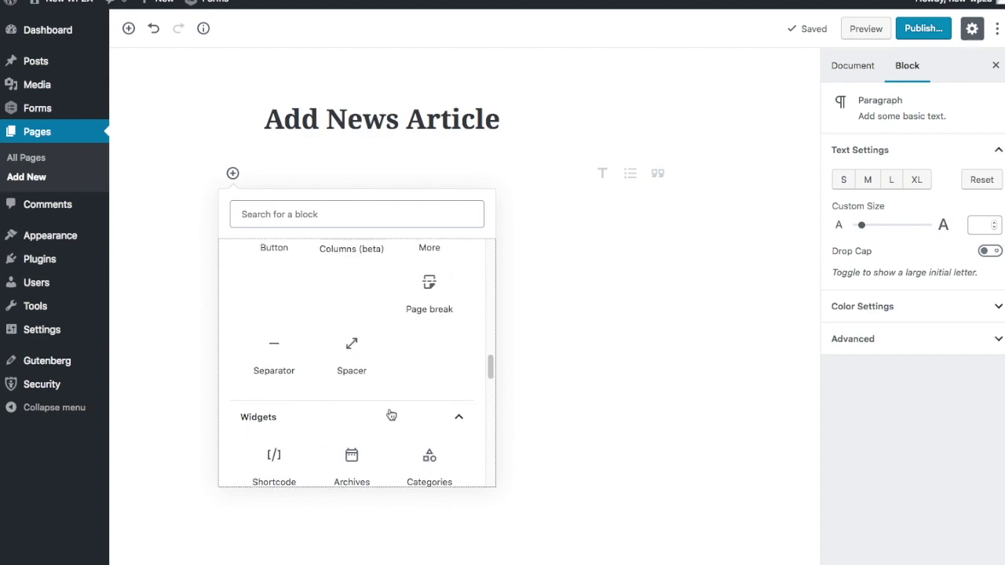
scroll(391, 414, "up", 8)
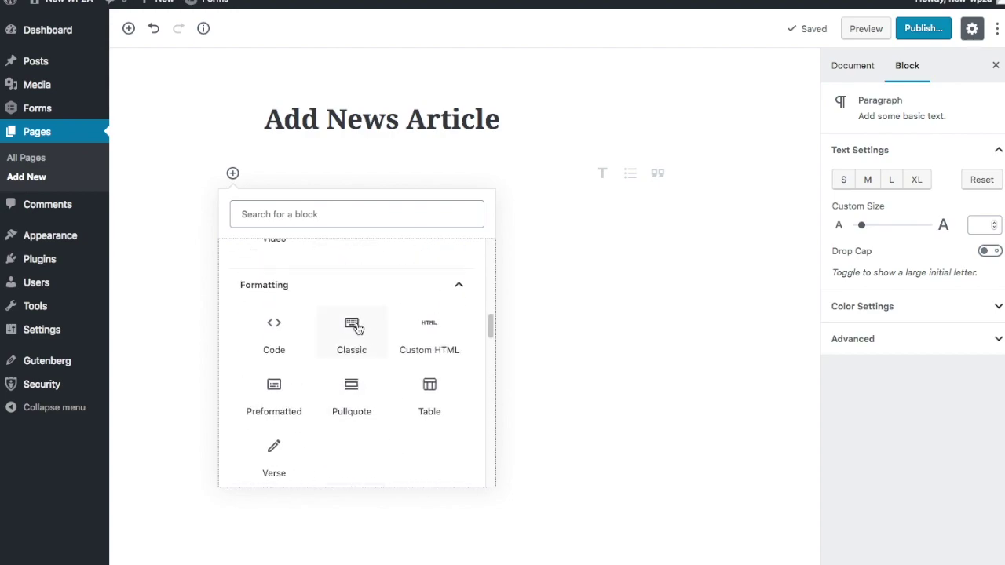
left_click(355, 330)
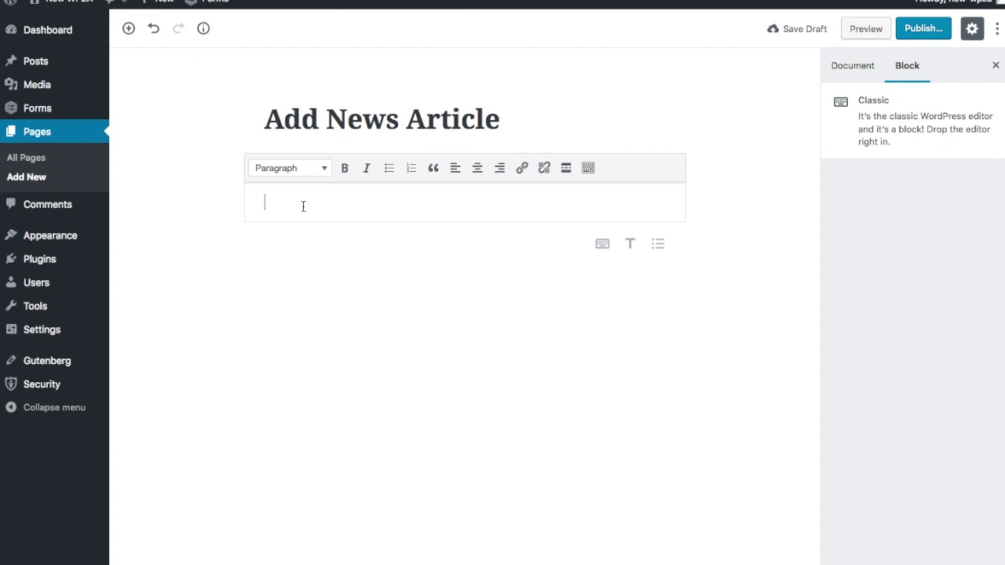
Search the block library for "gravi" below the Classic block, and return to an empty paragraph there
left_click(233, 245)
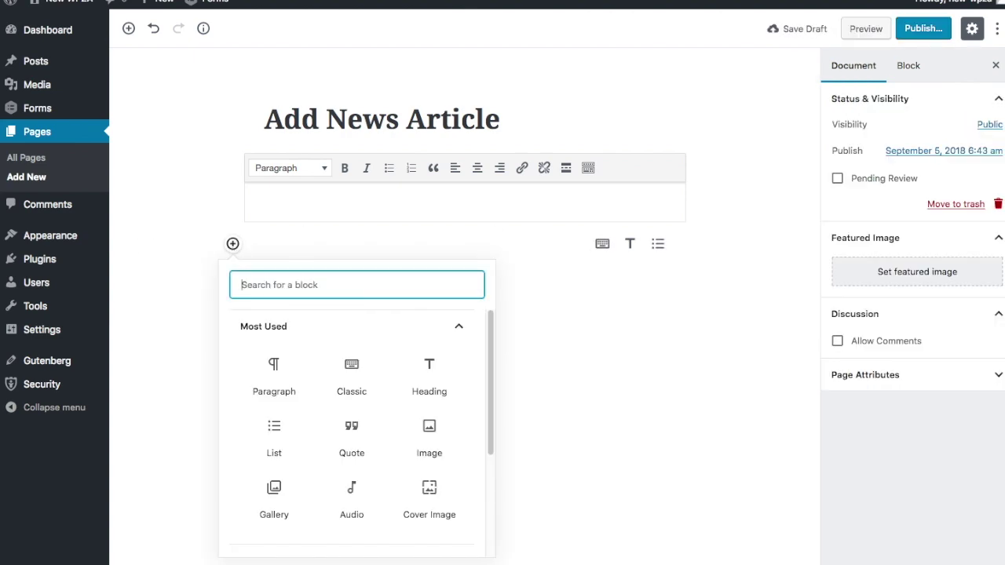
type("gra")
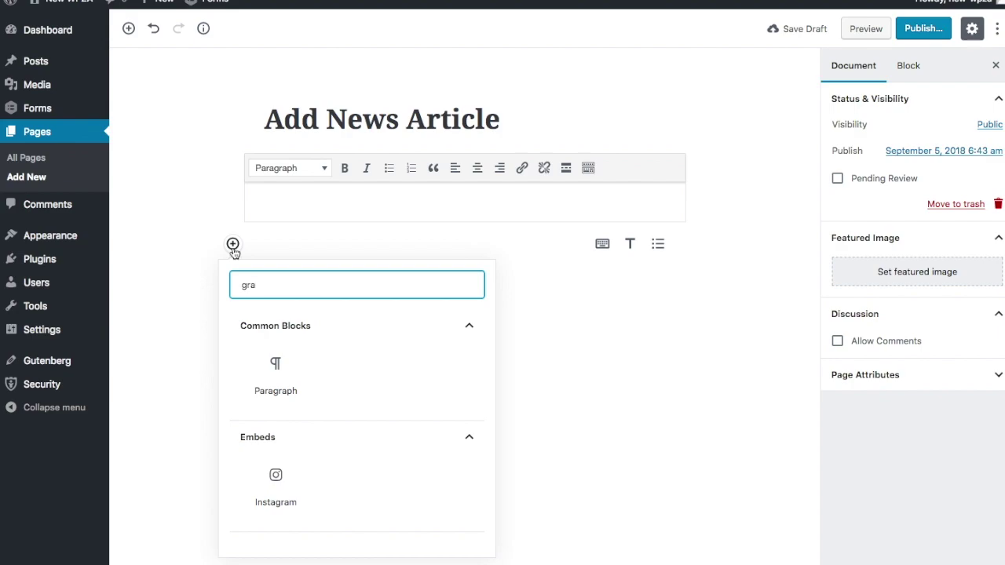
type("vi")
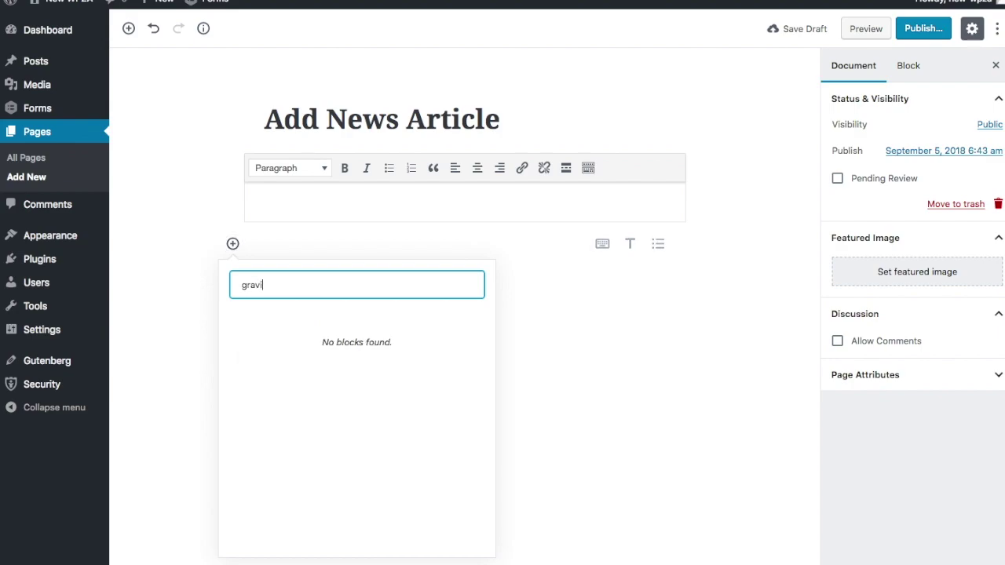
key("BackSpace")
key("BackSpace")
key("BackSpace")
key("BackSpace")
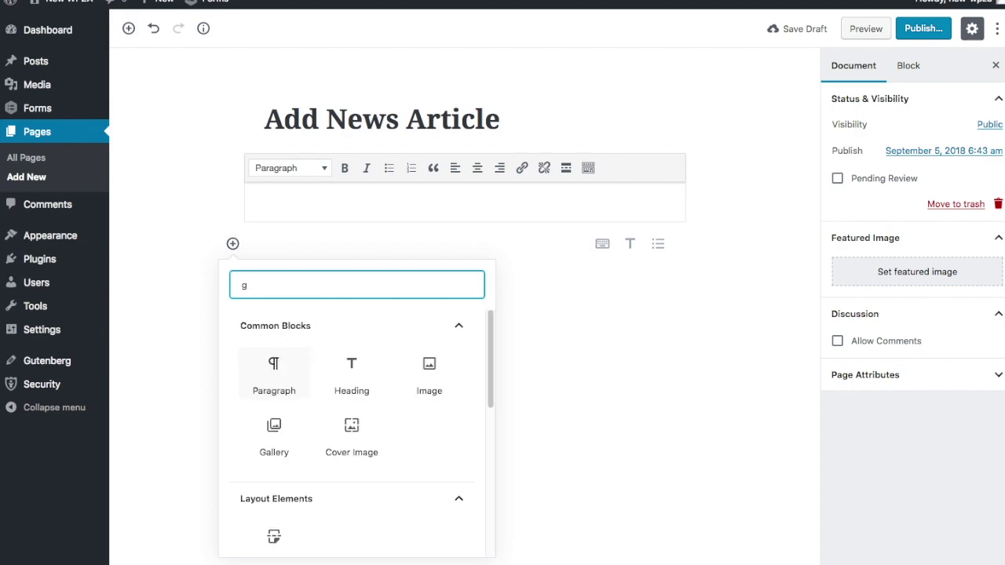
left_click(275, 365)
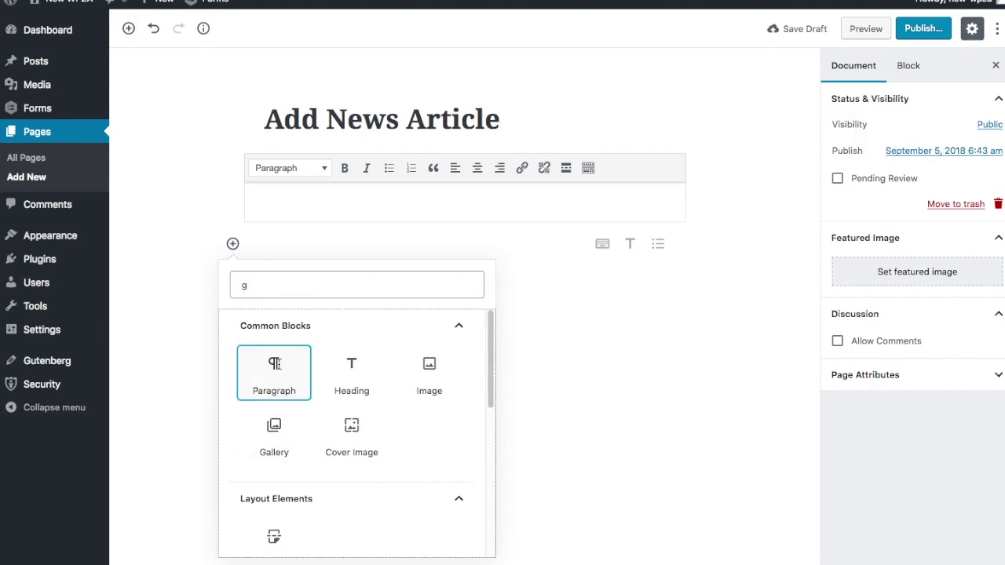
left_click(285, 241)
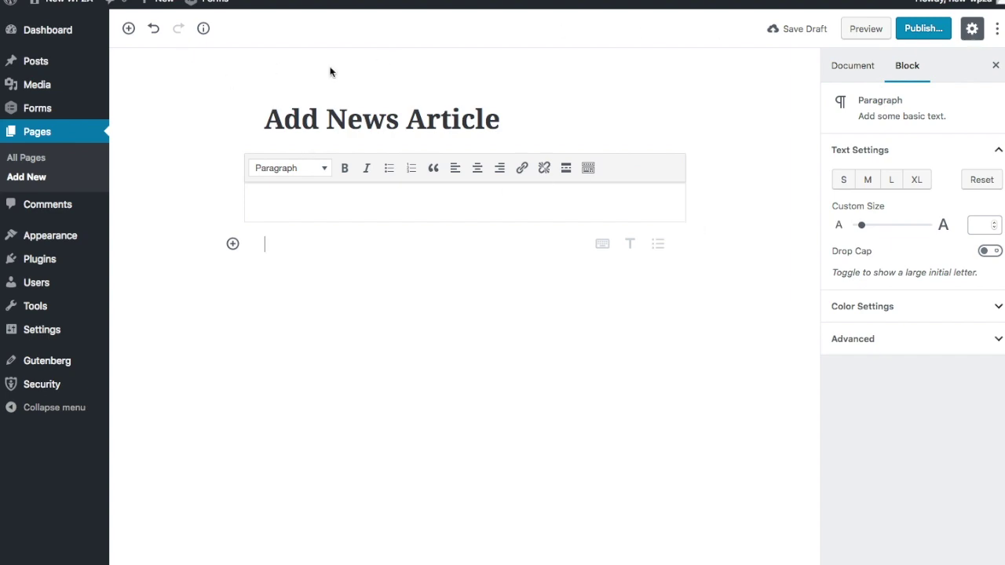
Leave the Gutenberg editor without saving the latest changes and go to the list of all pages
left_click(17, 159)
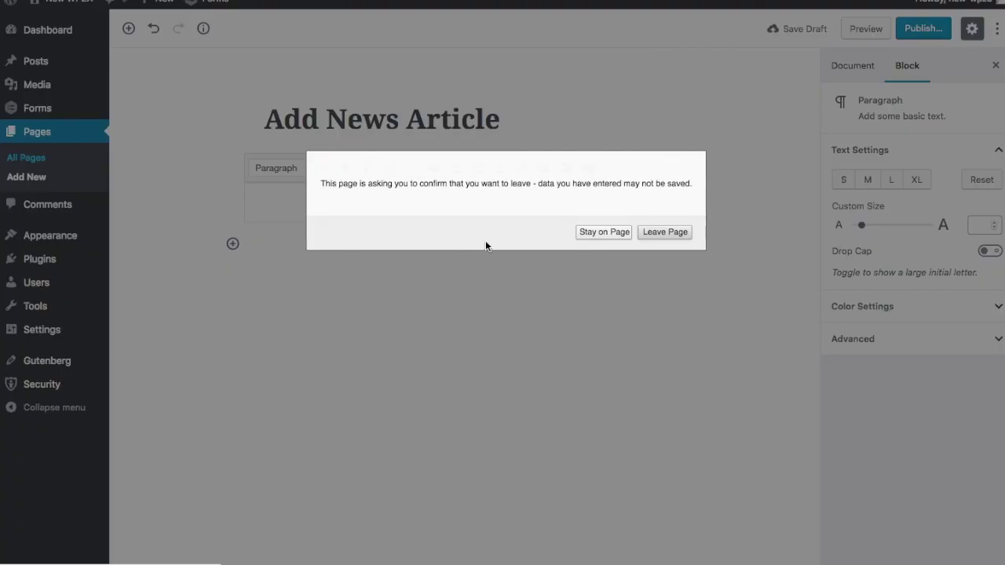
left_click(643, 234)
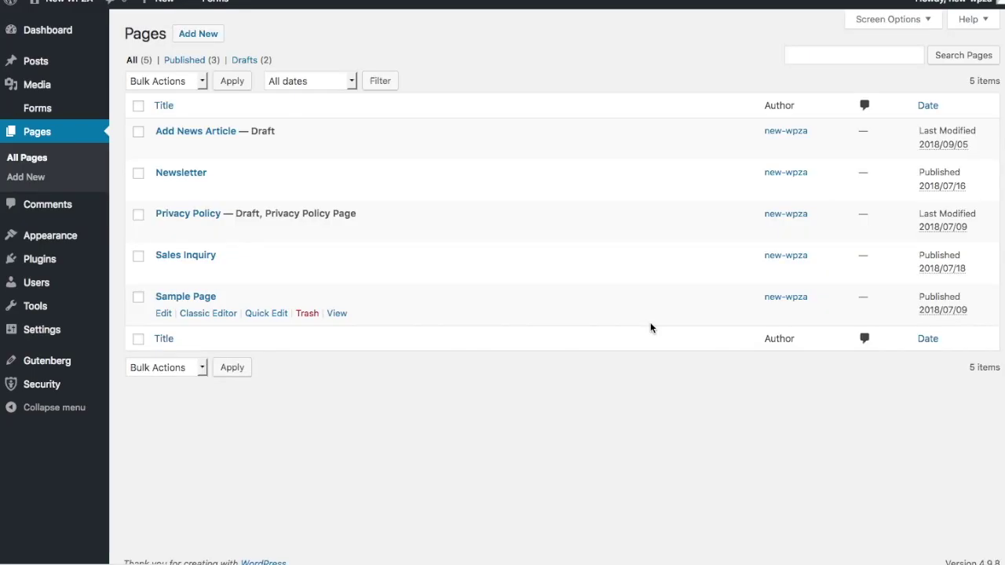
Move the "Add News Article" draft page to the trash and start a new page in the Classic Editor
mouse_move(298, 152)
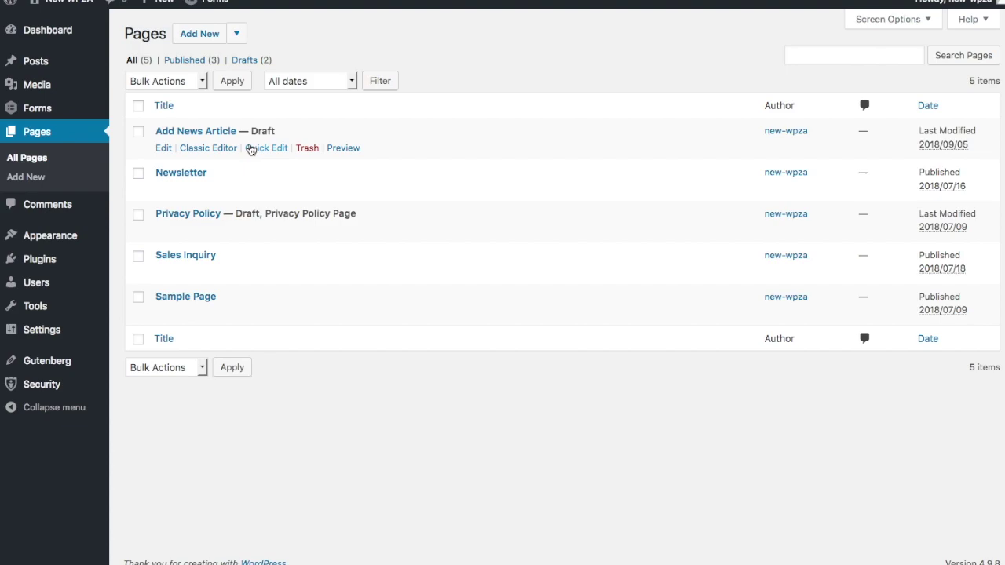
left_click(307, 148)
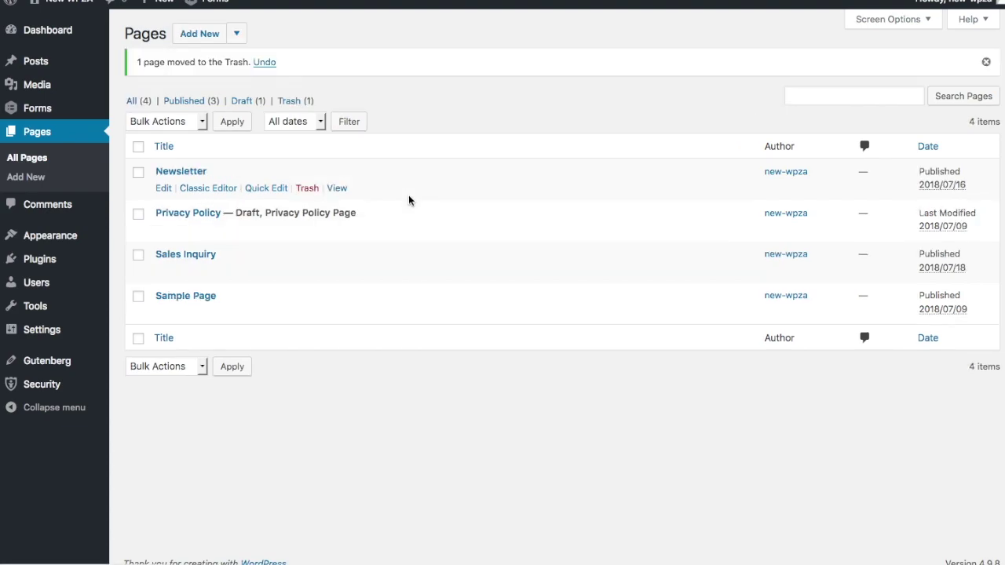
left_click(236, 32)
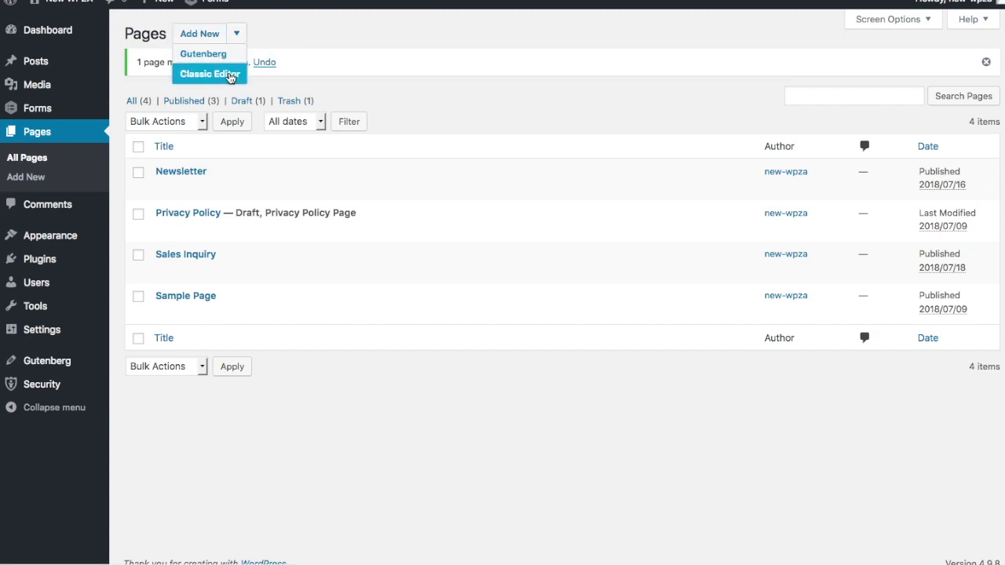
left_click(209, 73)
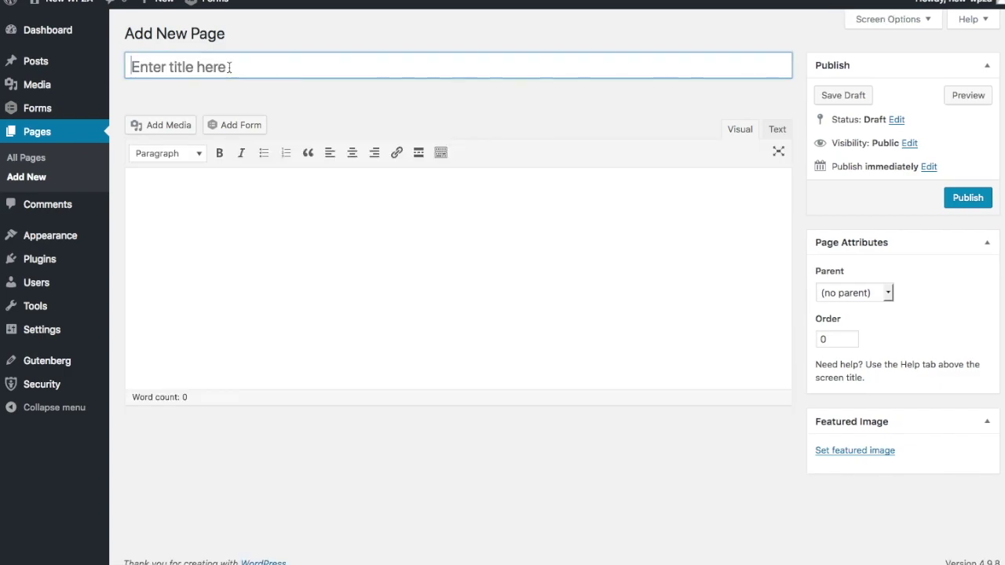
Give the new page the title "Add News Article"
type("Add")
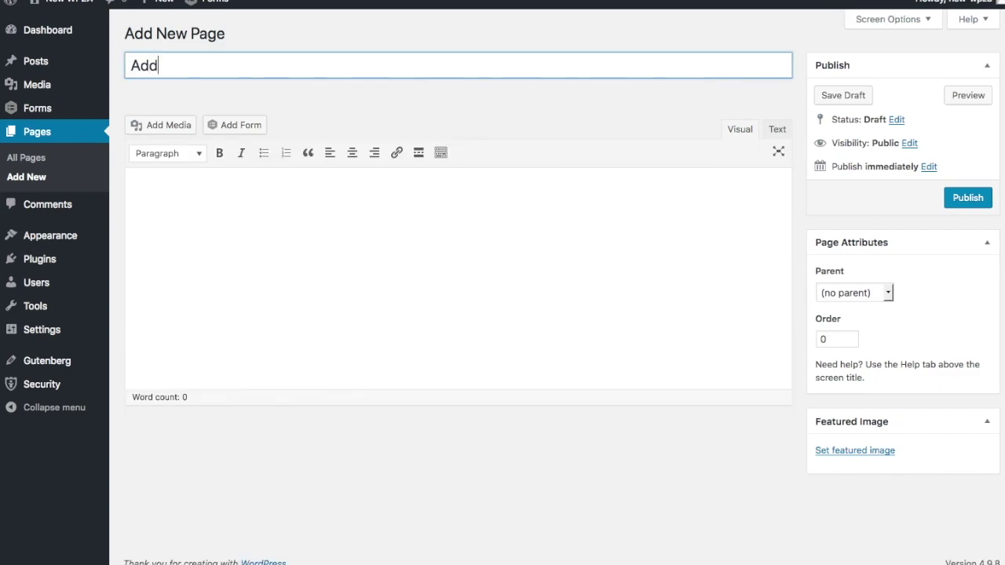
type(" News Arti")
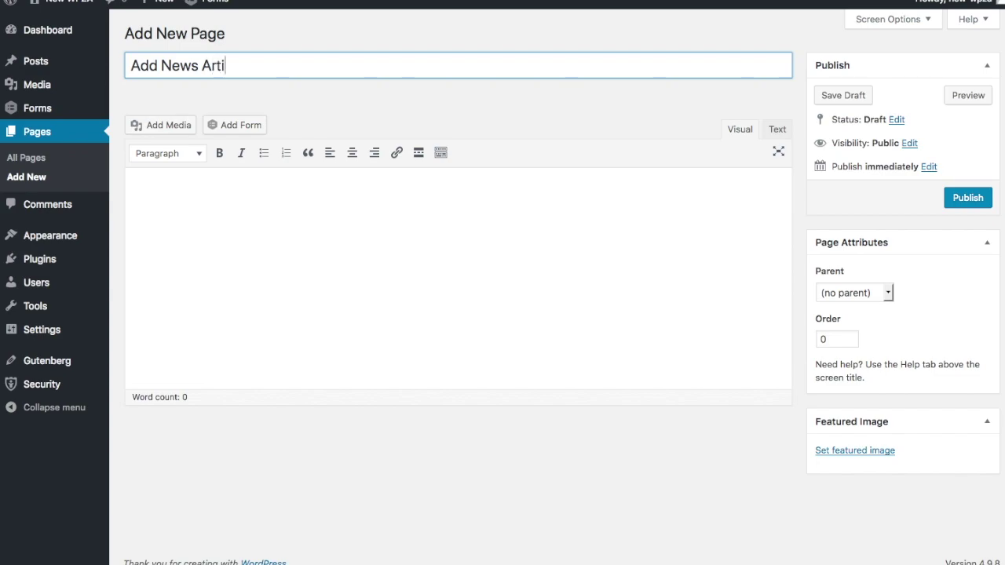
type("cle")
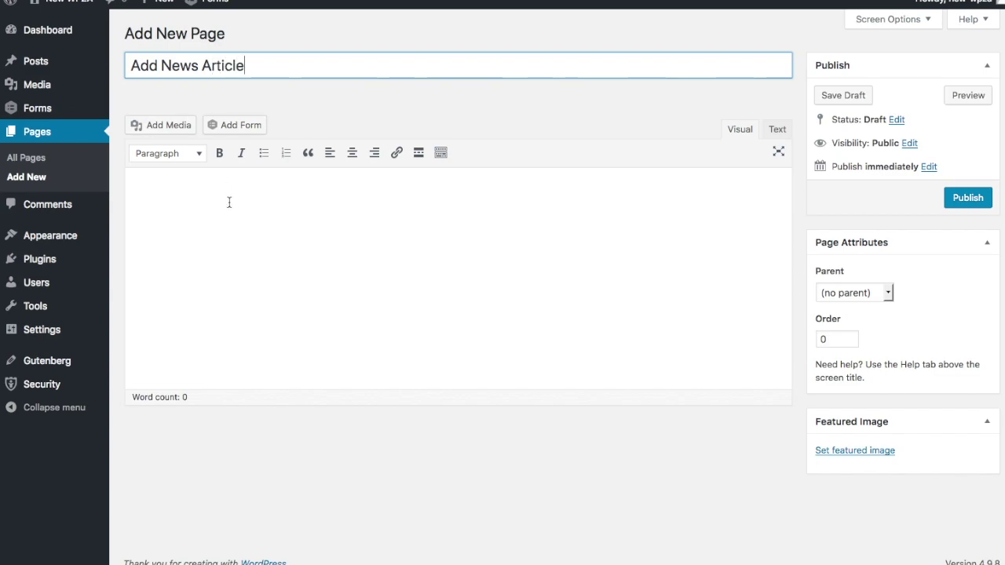
Insert the "Create Post" Gravity form into the page body with its title displayed, its description hidden and Ajax enabled
left_click(243, 127)
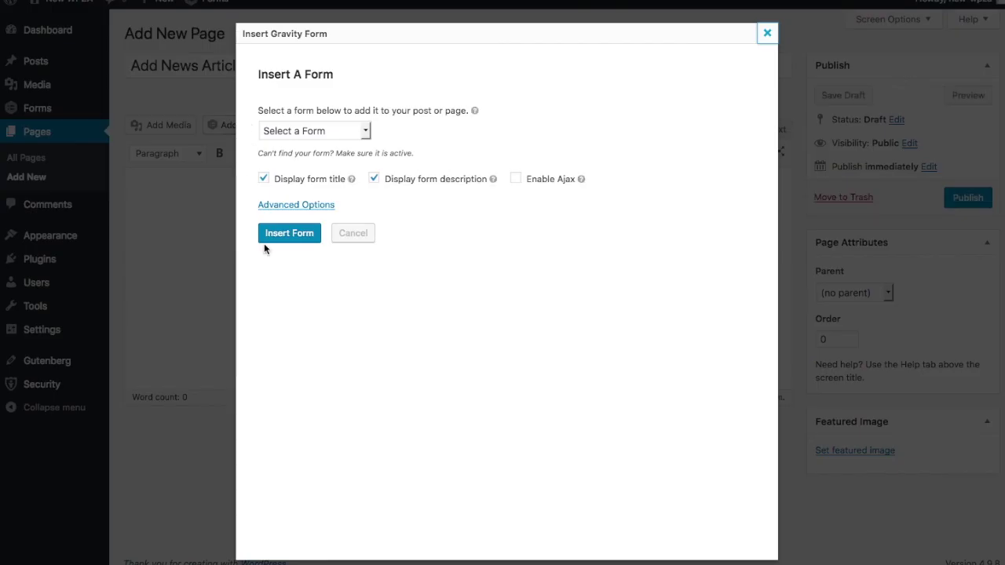
left_click(365, 131)
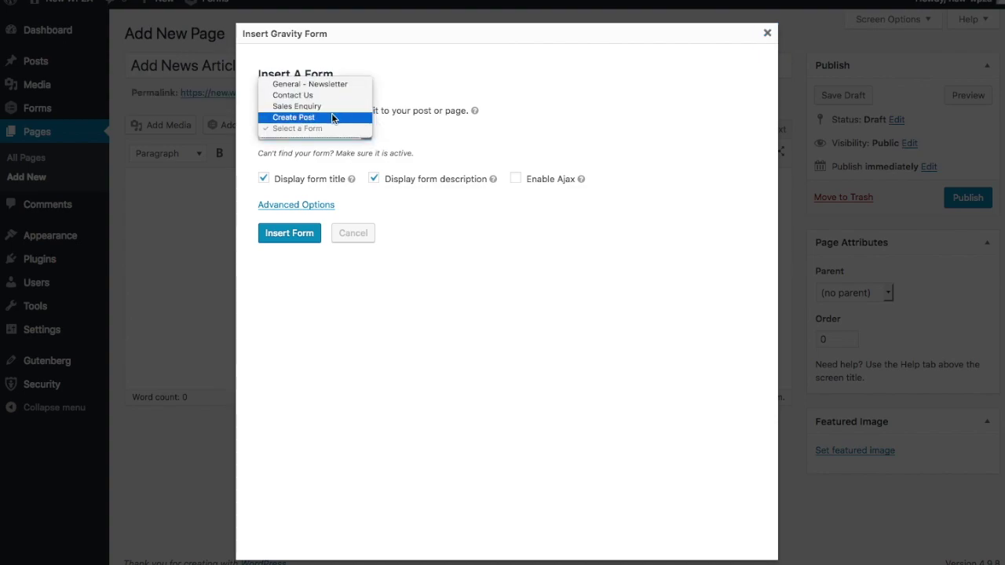
left_click(332, 117)
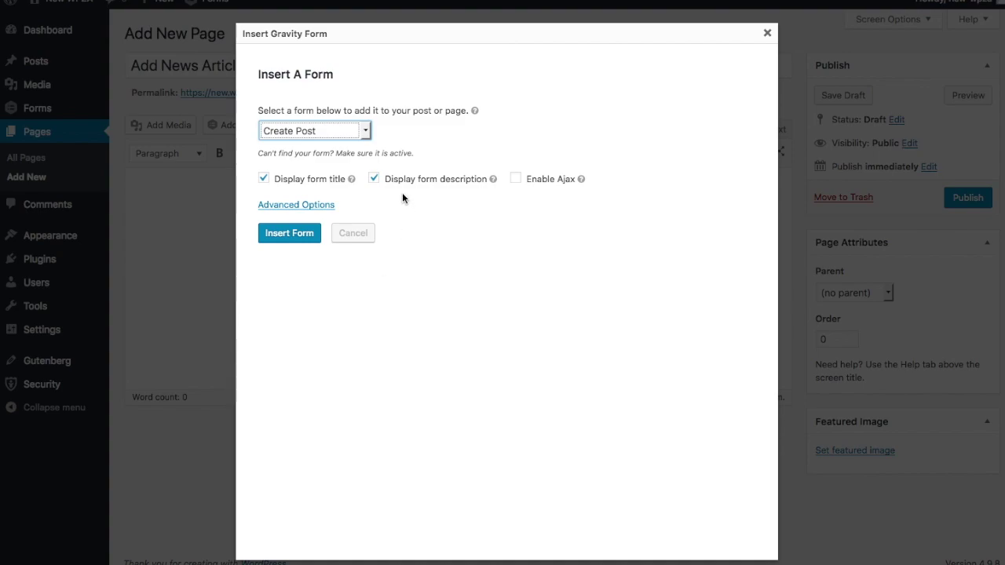
left_click(375, 179)
left_click(516, 179)
left_click(310, 238)
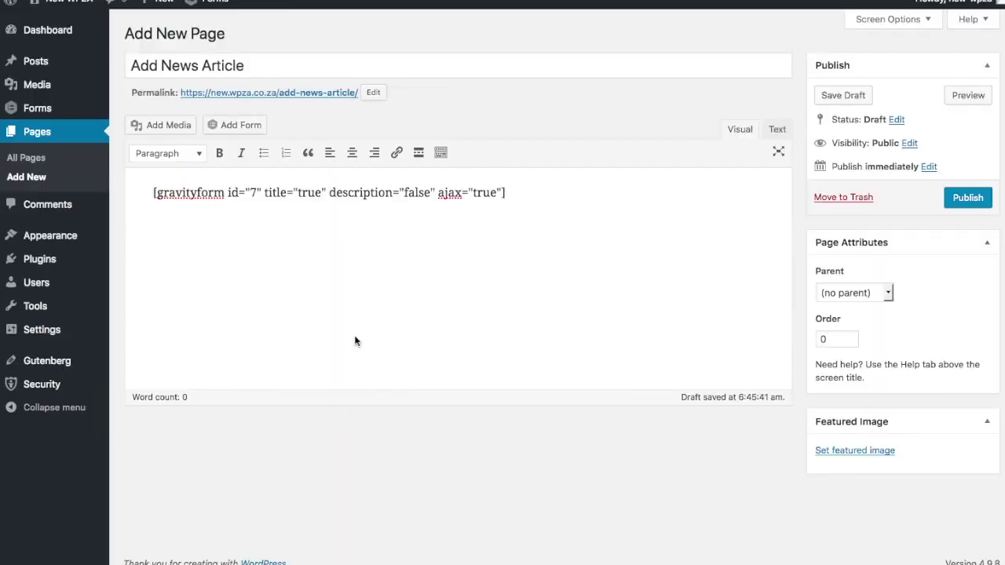
Publish the "Add News Article" page and open its permalink to view it on the site
left_click(980, 200)
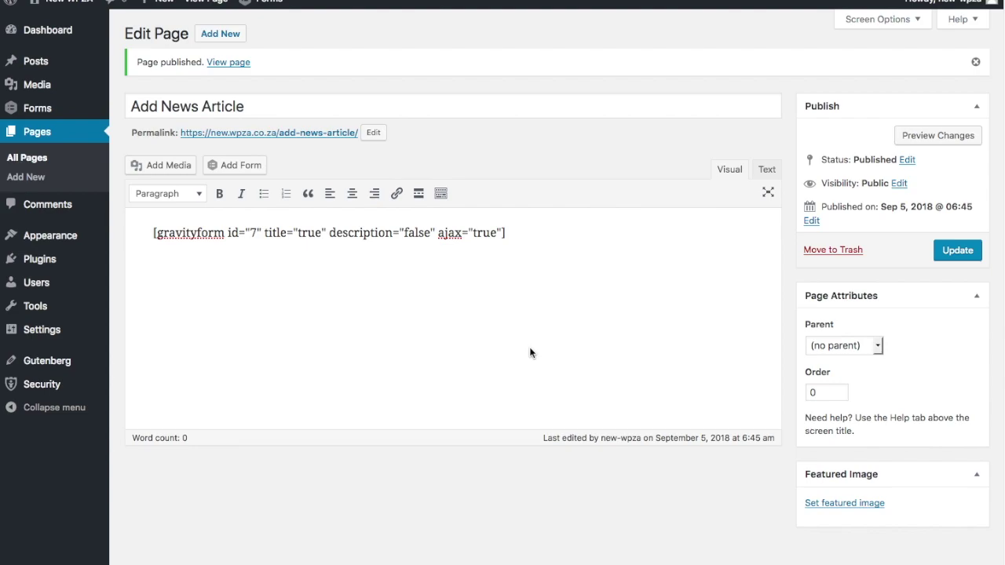
right_click(255, 141)
key("Escape")
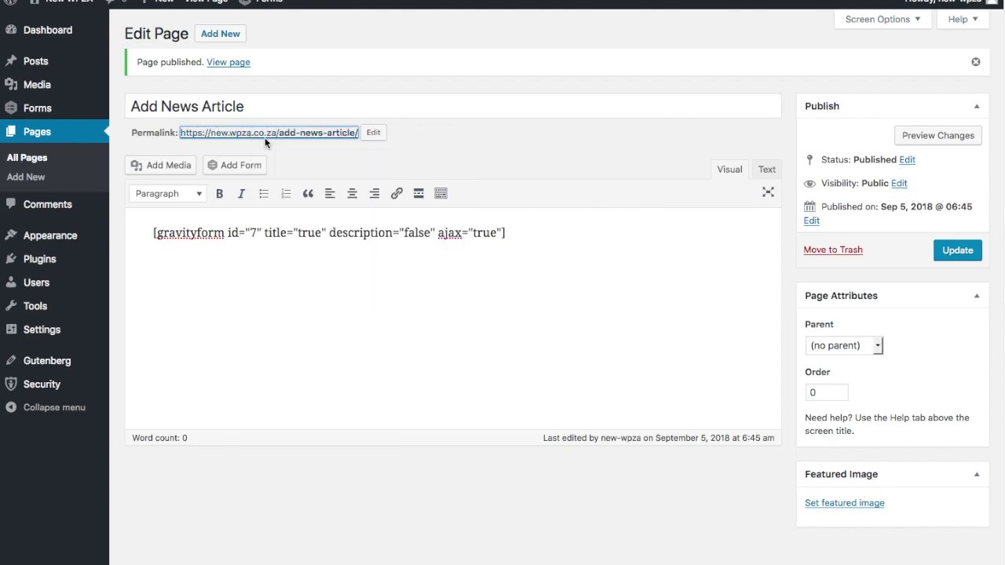
key("Return")
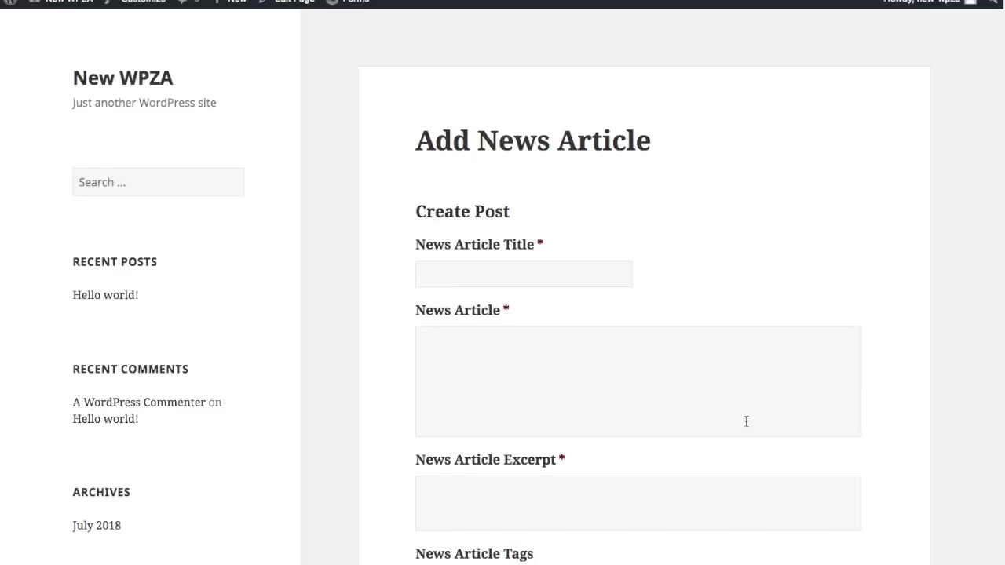
Enter "Hello All" as the News Article Title in the published form
scroll(745, 421, "down", 2)
left_click(497, 172)
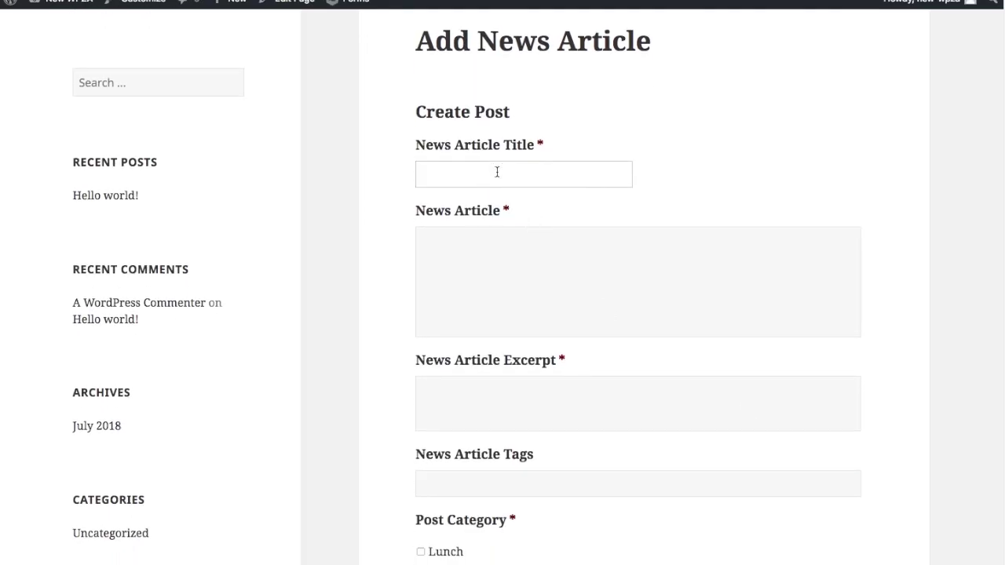
type("Hello All")
Fill the News Article body with the text "Hello All" repeated eight times
left_click(452, 244)
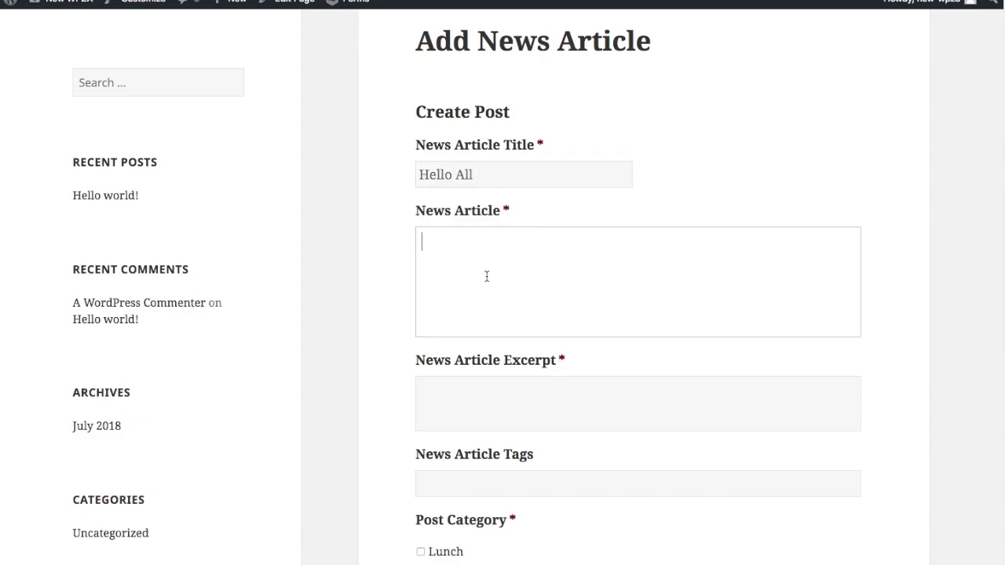
type("Hello All")
key("ctrl+a")
key("ctrl+c")
key("Right")
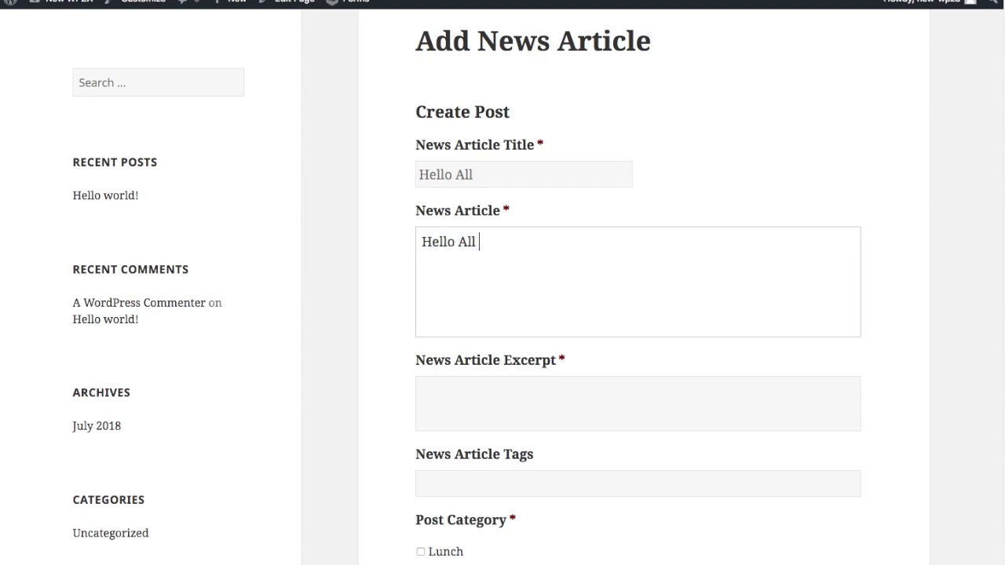
key("ctrl+v")
key("ctrl+v")
key("ctrl+v")
key("ctrl+v")
key("ctrl+v")
key("ctrl+v")
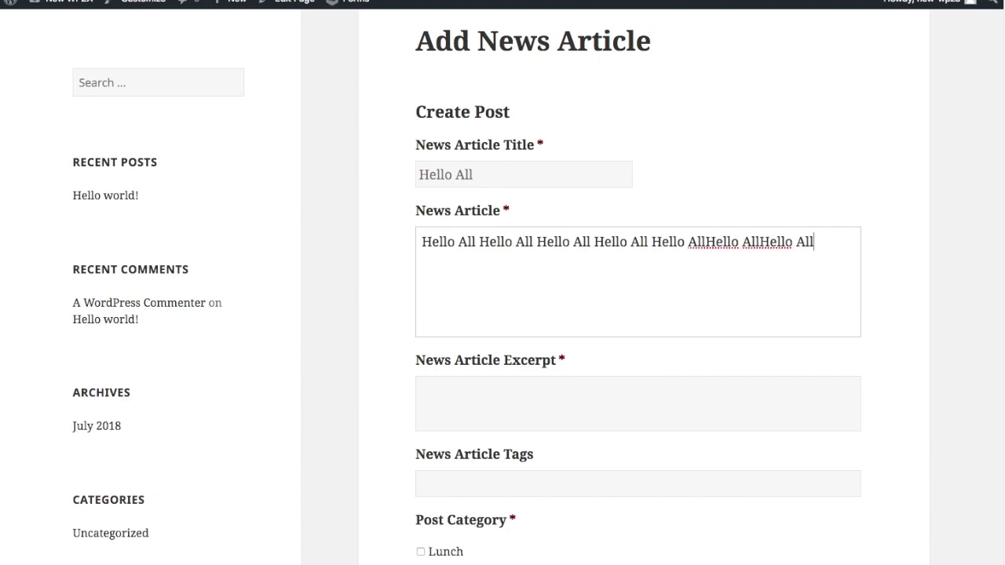
key("ctrl+v")
Enter "Hello" as the News Article Excerpt
left_click(487, 406)
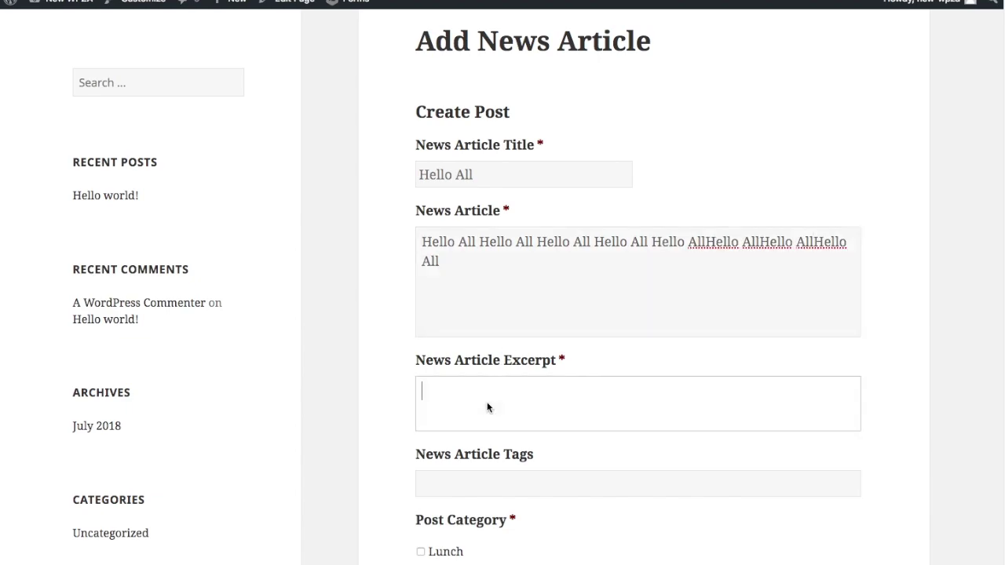
type("Hello")
key("Tab")
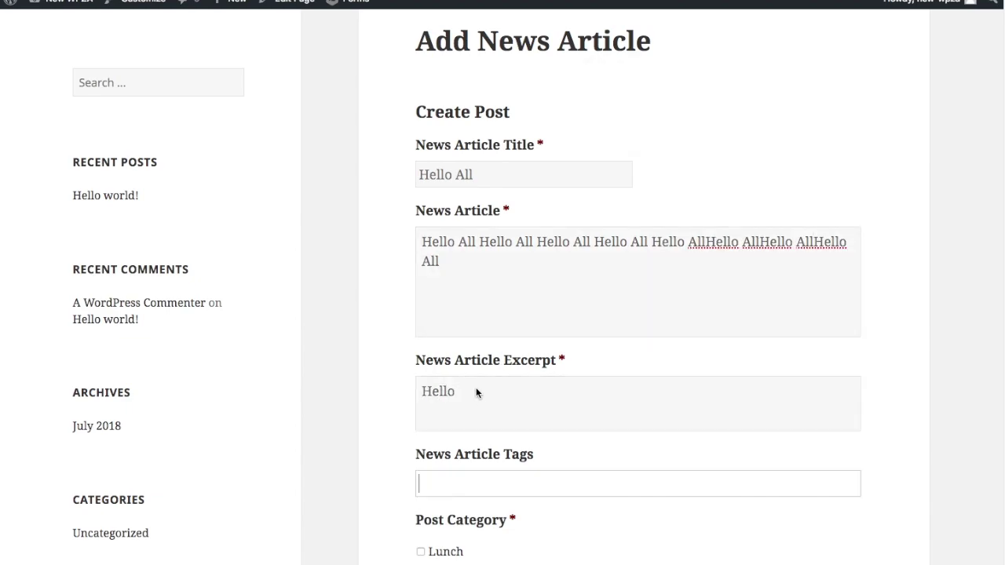
Set the article tags to "Tag One, Tag Two, Tag Three" and choose the Lunch post category
scroll(523, 397, "down", 5)
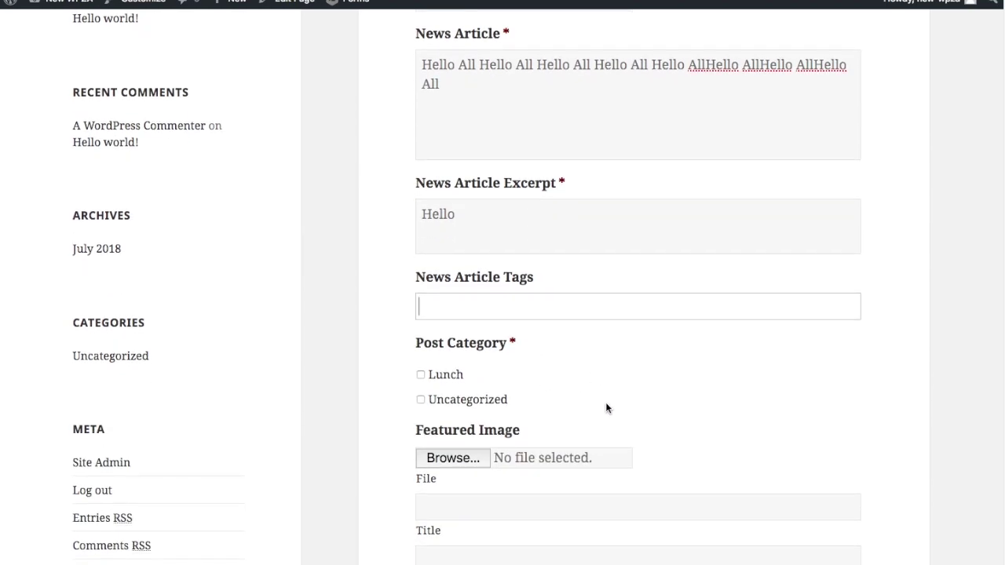
type("T")
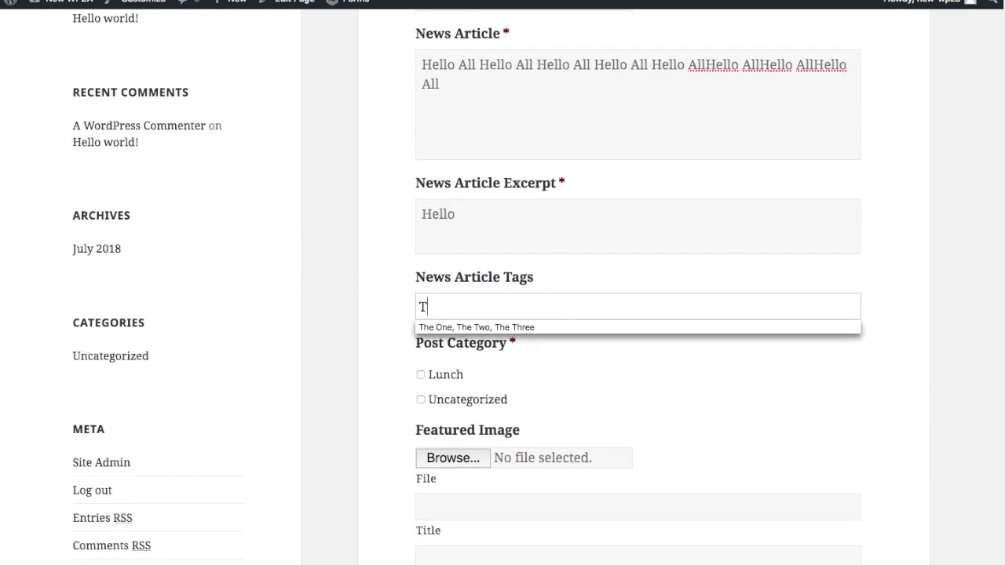
type("ag One")
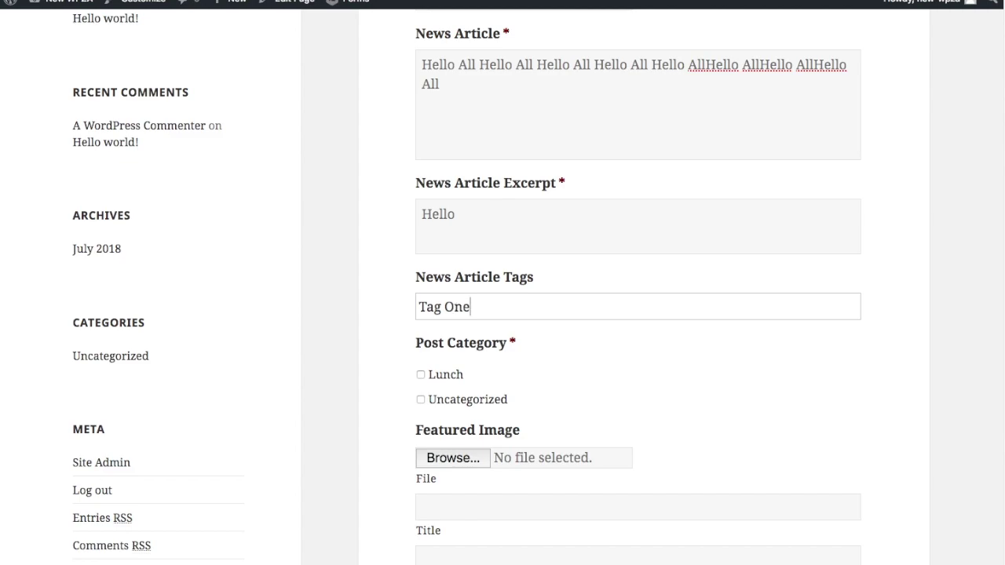
type(", Tag Two, Tag Three")
left_click(435, 376)
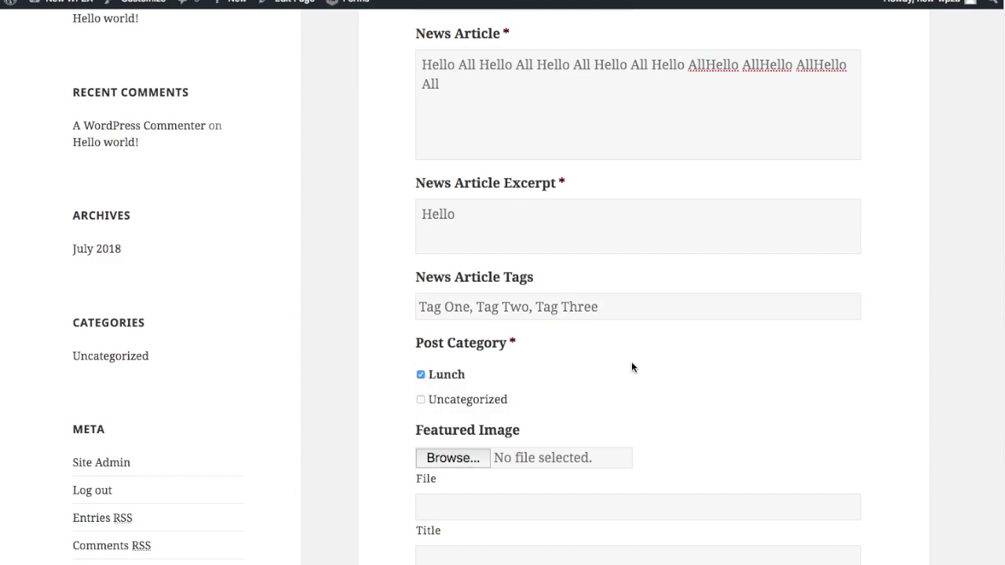
Attach mariott.png from the Pictures folder as the Featured Image
scroll(631, 362, "down", 3)
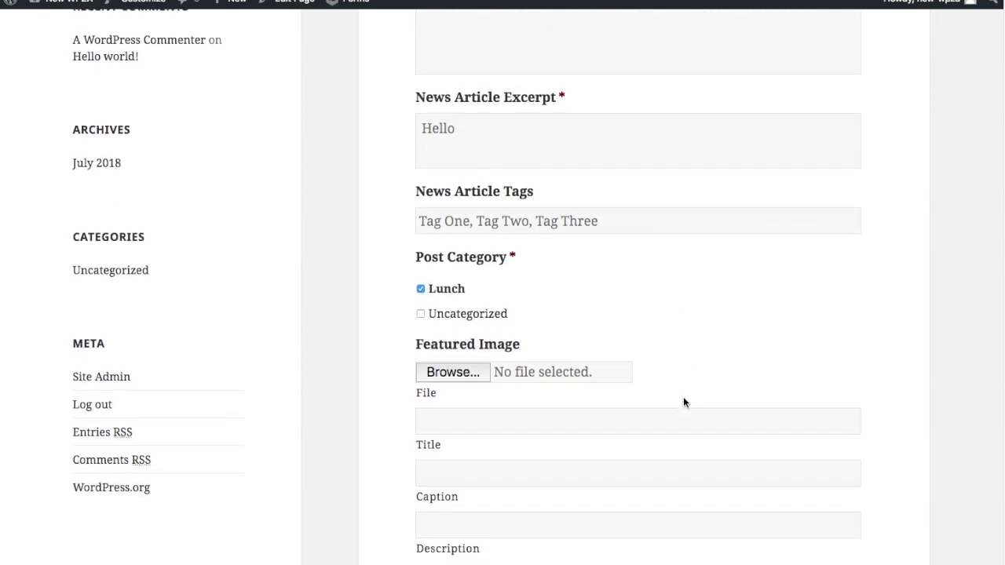
left_click(453, 358)
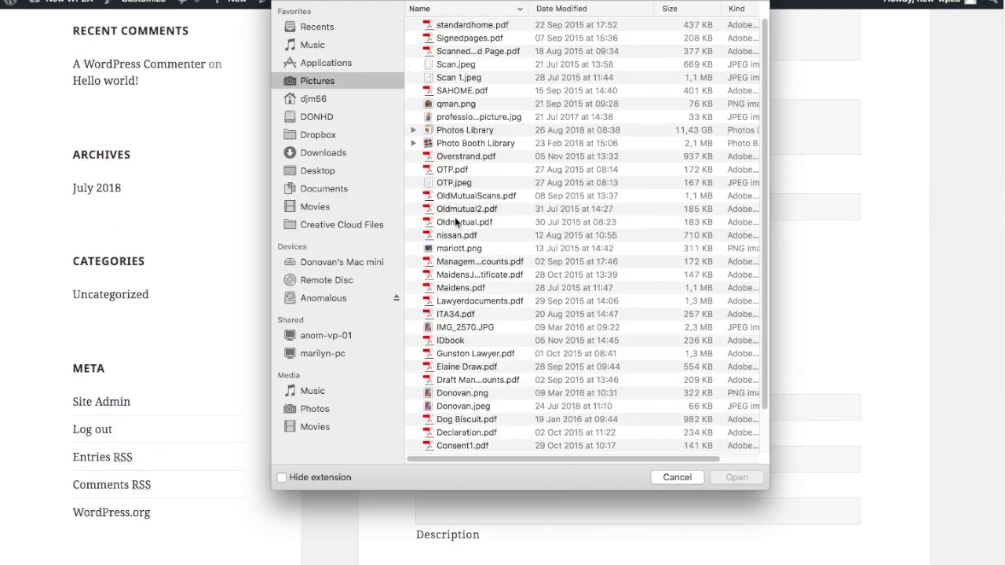
left_click(452, 249)
left_click(717, 478)
Give the featured image the title "The Mariott", the caption "Best Hotel" and the description "Front of Hotel"
left_click(539, 404)
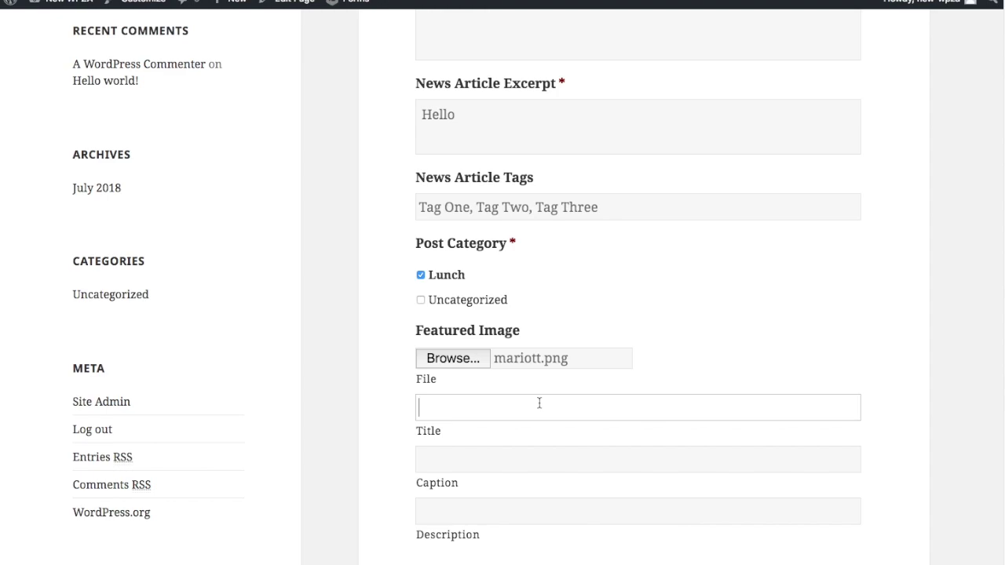
type("The Marioyy")
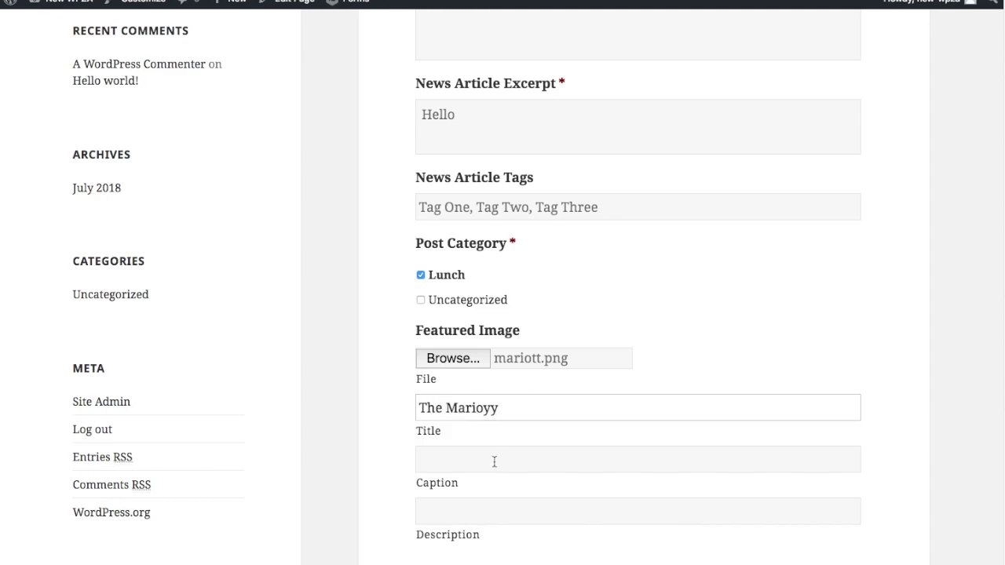
key("BackSpace")
key("BackSpace")
type("tt")
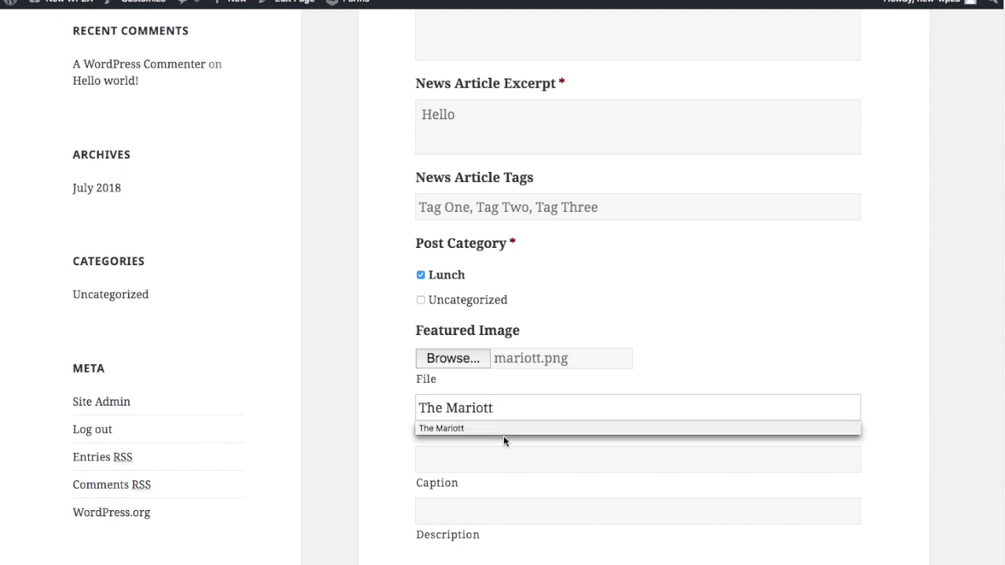
left_click(481, 454)
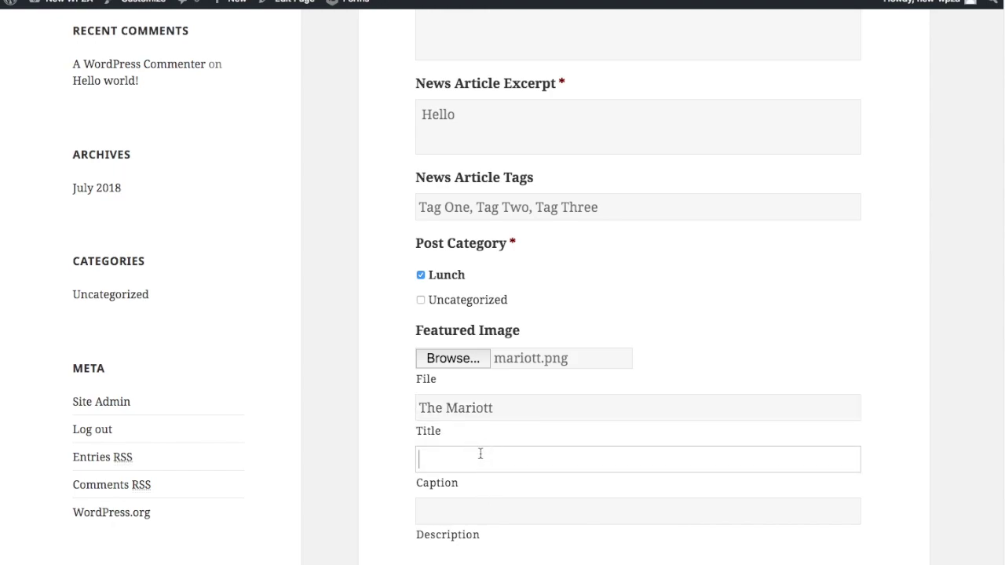
type("Best Hotel")
left_click(444, 508)
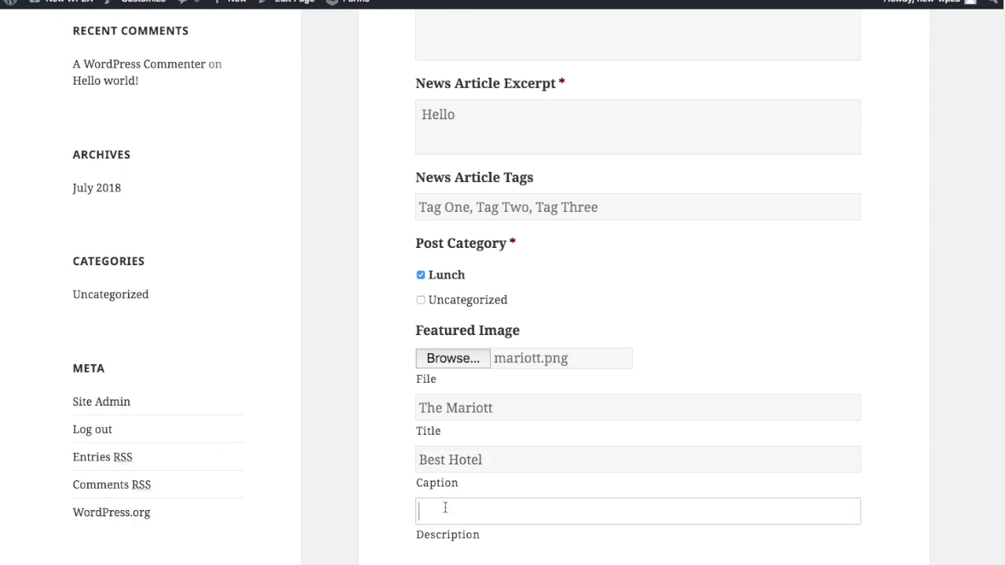
type("Front of Hotel")
Submit the news article form and open the list of all posts in the site admin
scroll(613, 466, "down", 1)
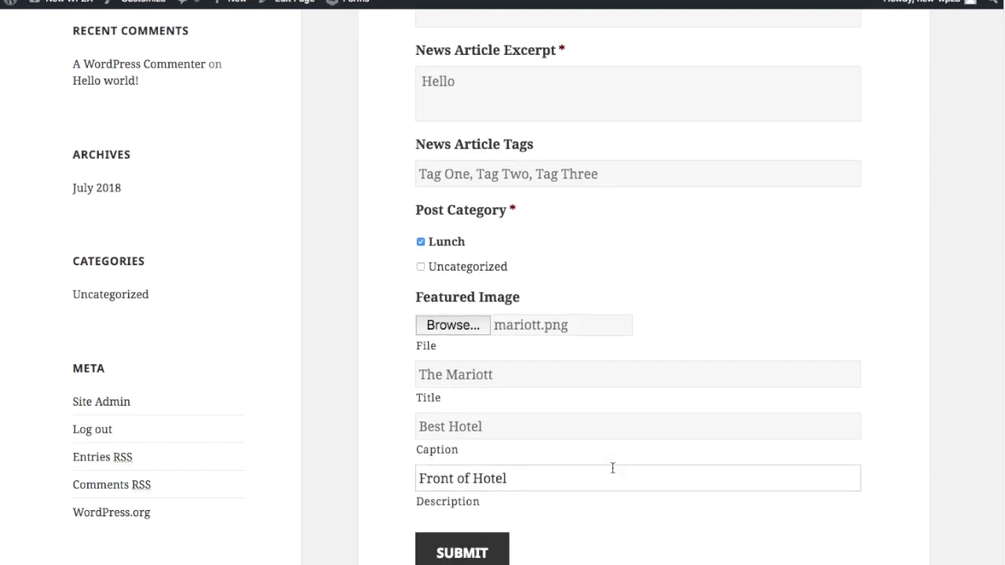
left_click(487, 547)
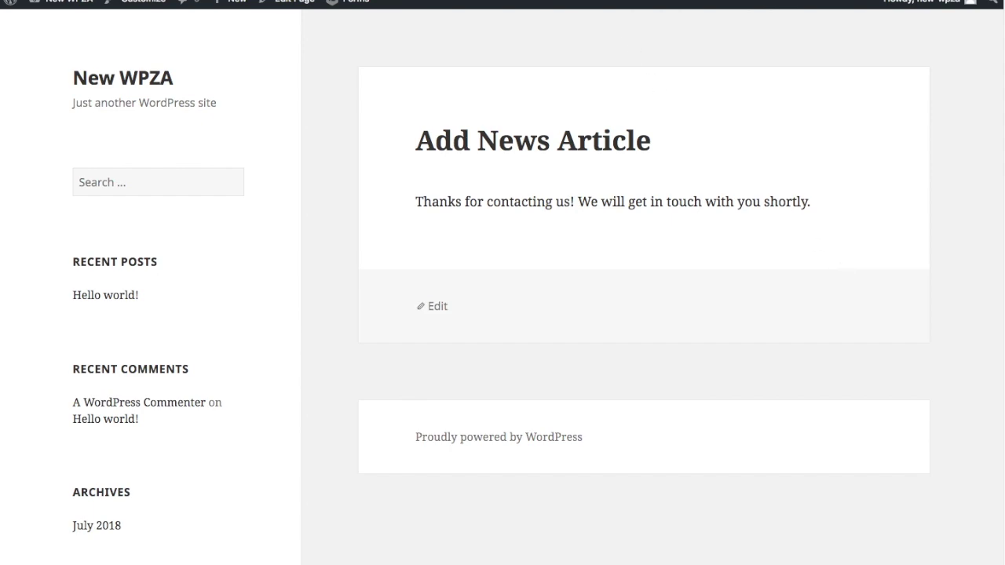
key("ctrl+shift+Tab")
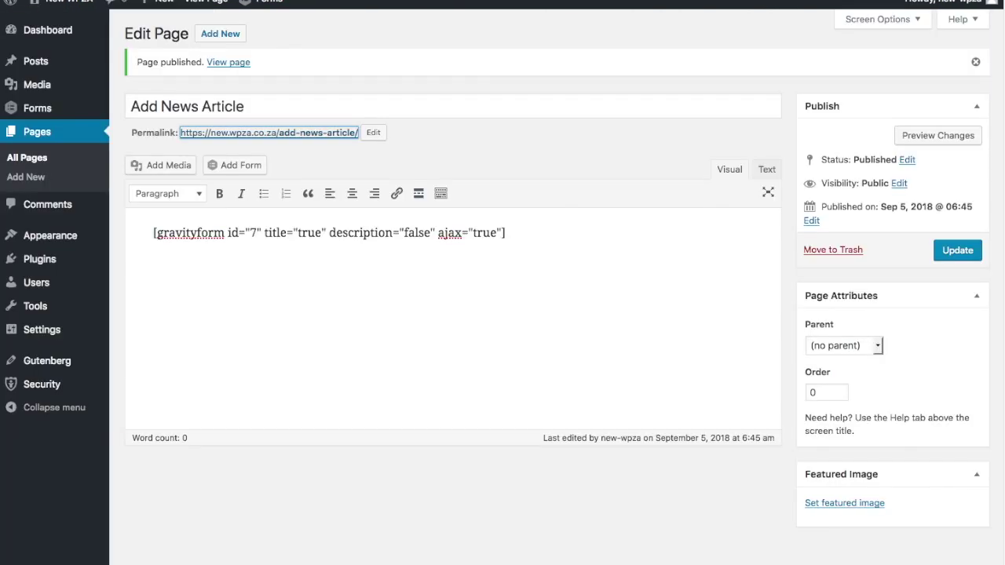
left_click(38, 66)
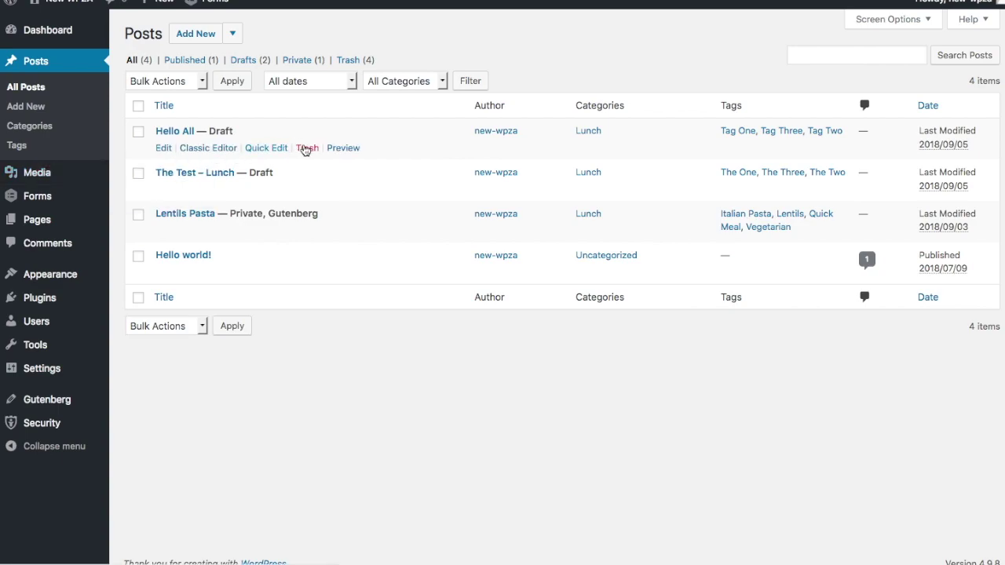
Preview the "Hello All" draft in a new tab and check its featured image, body text, category and tags
left_click(351, 154)
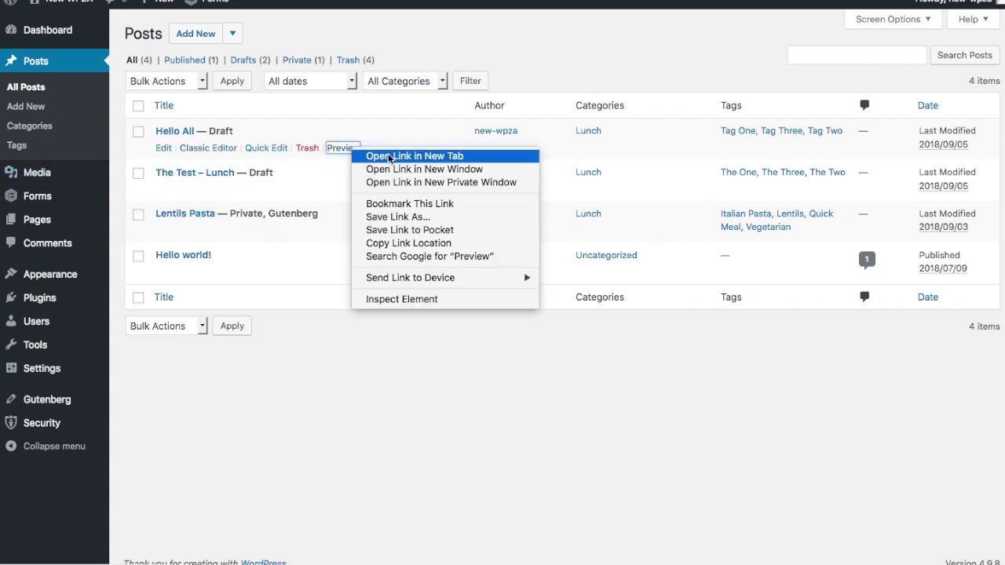
left_click(369, 155)
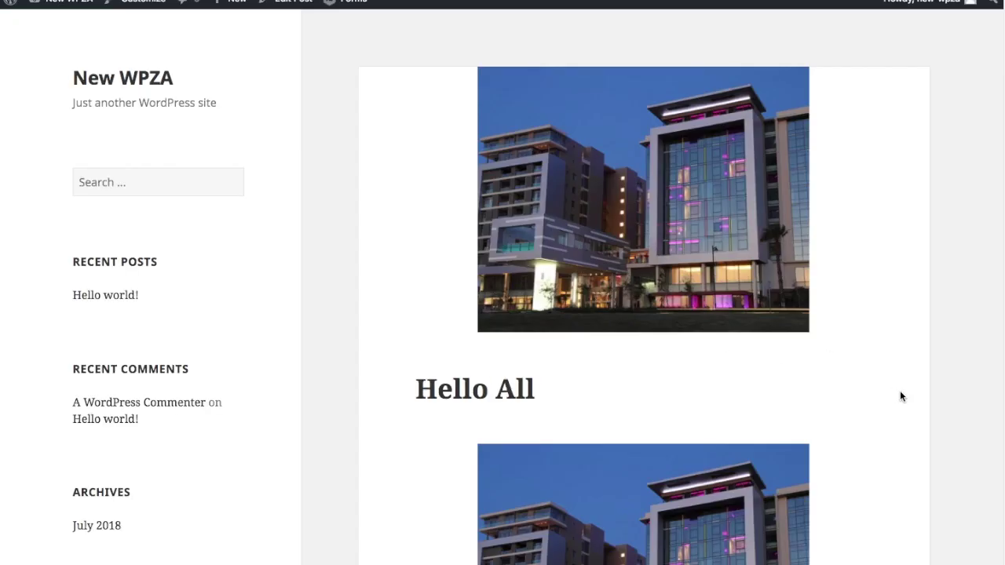
scroll(907, 399, "down", 2)
scroll(916, 401, "down", 2)
scroll(916, 400, "up", 4)
scroll(889, 426, "down", 5)
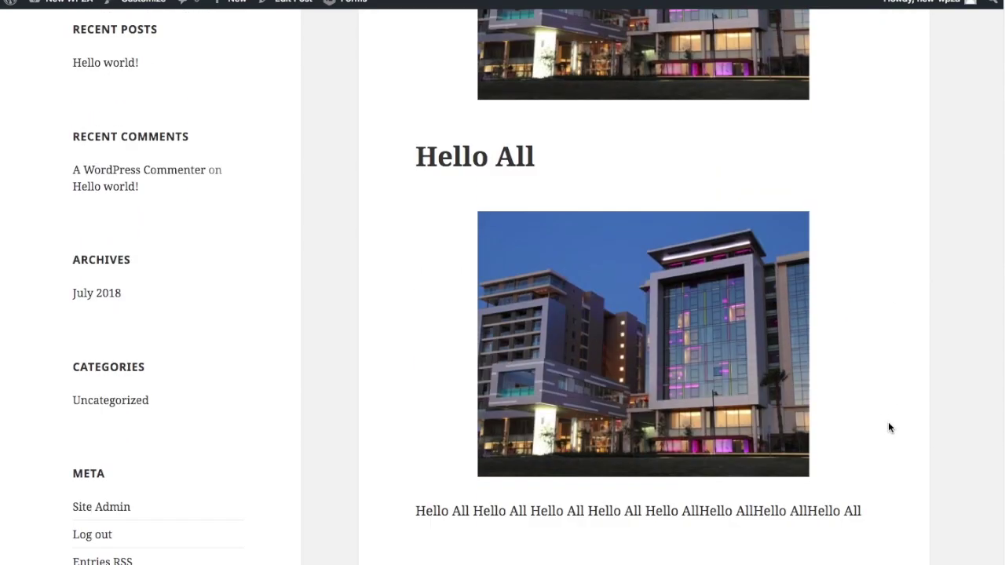
scroll(888, 421, "up", 1)
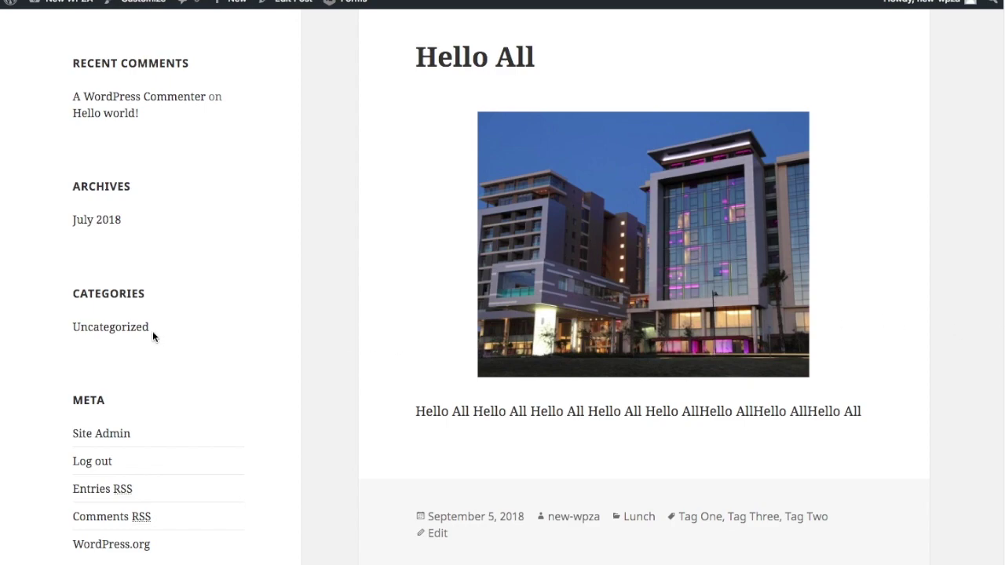
key("ctrl+w")
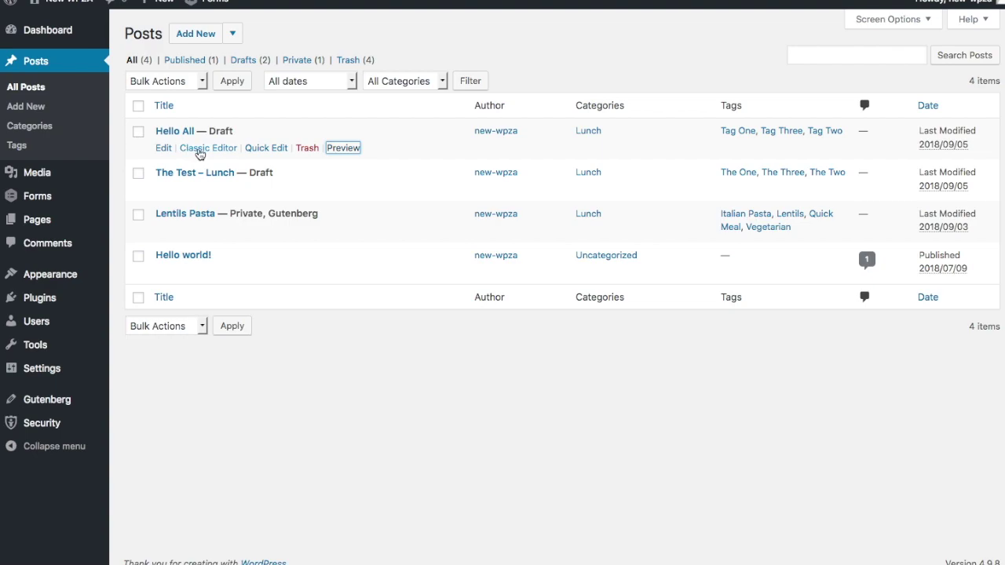
Use Quick Edit to change the status of the "Hello All" post to Published and update it
left_click(256, 149)
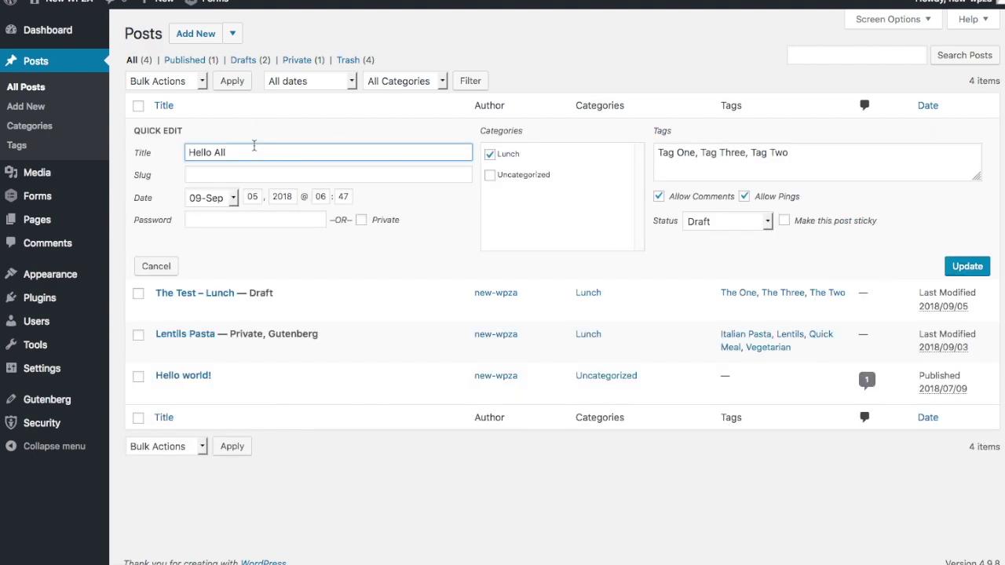
left_click(768, 225)
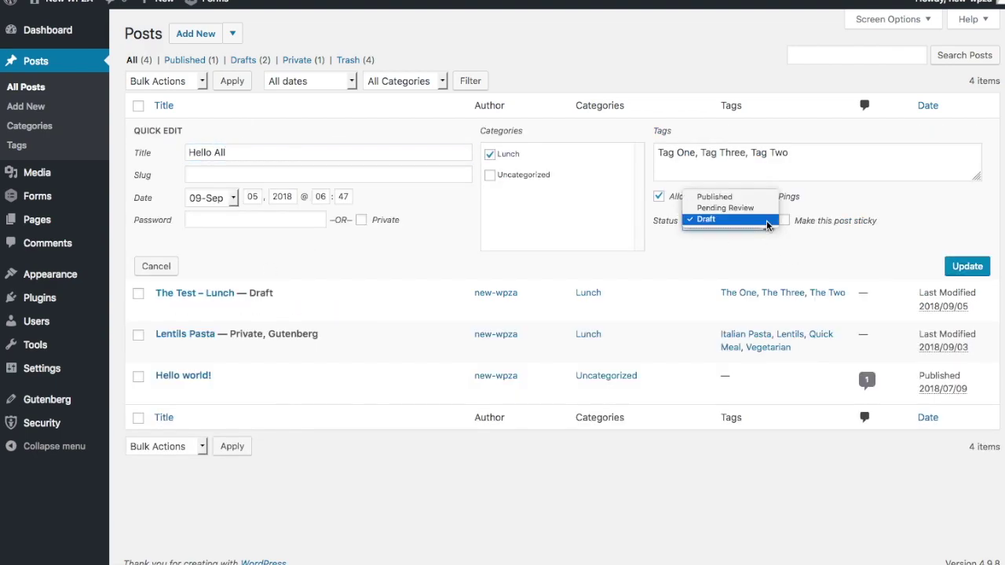
left_click(763, 197)
left_click(960, 270)
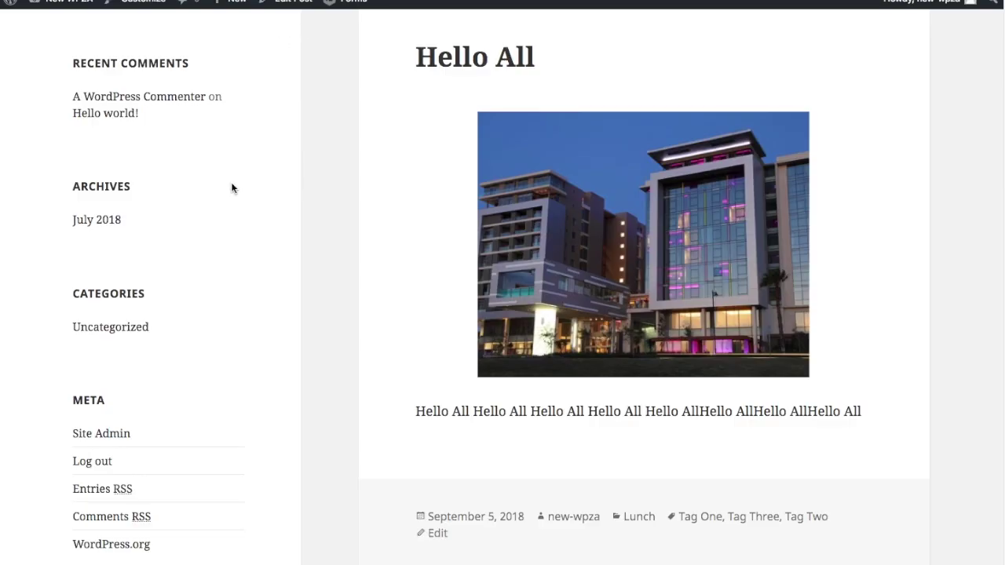
Open the New WPZA site's home page and check its latest post, recent posts and categories
scroll(231, 185, "up", 5)
left_click(152, 86)
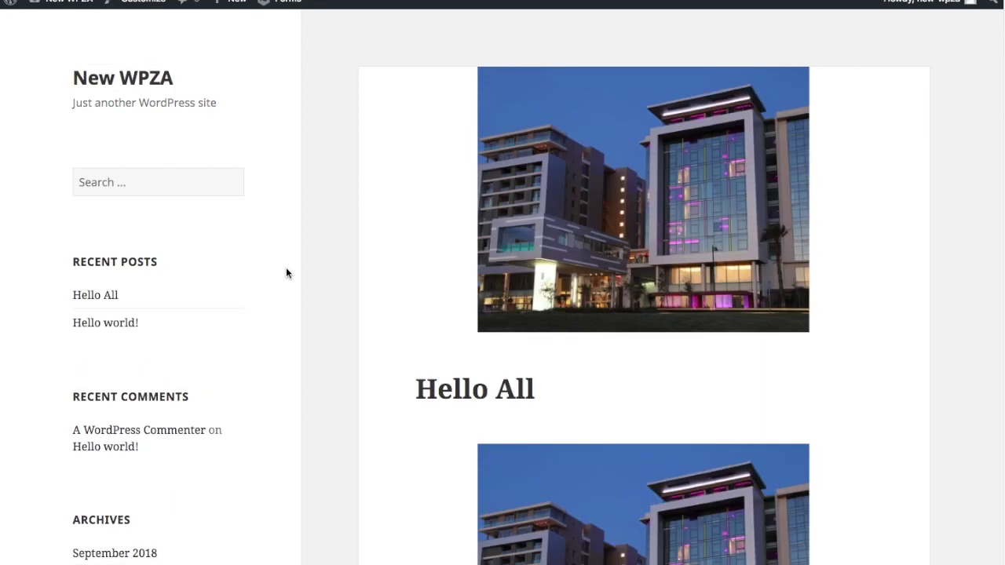
scroll(286, 273, "down", 2)
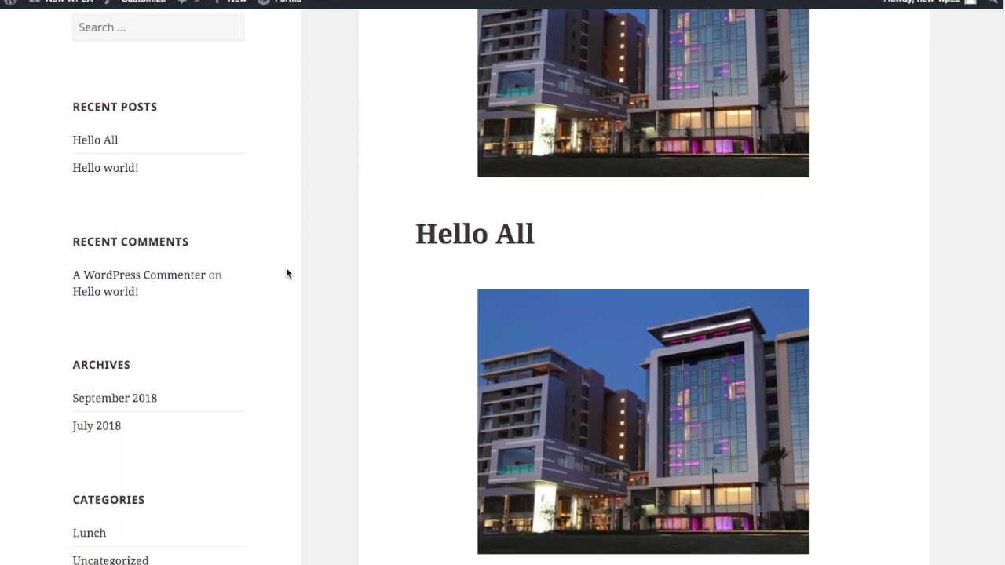
scroll(286, 273, "down", 2)
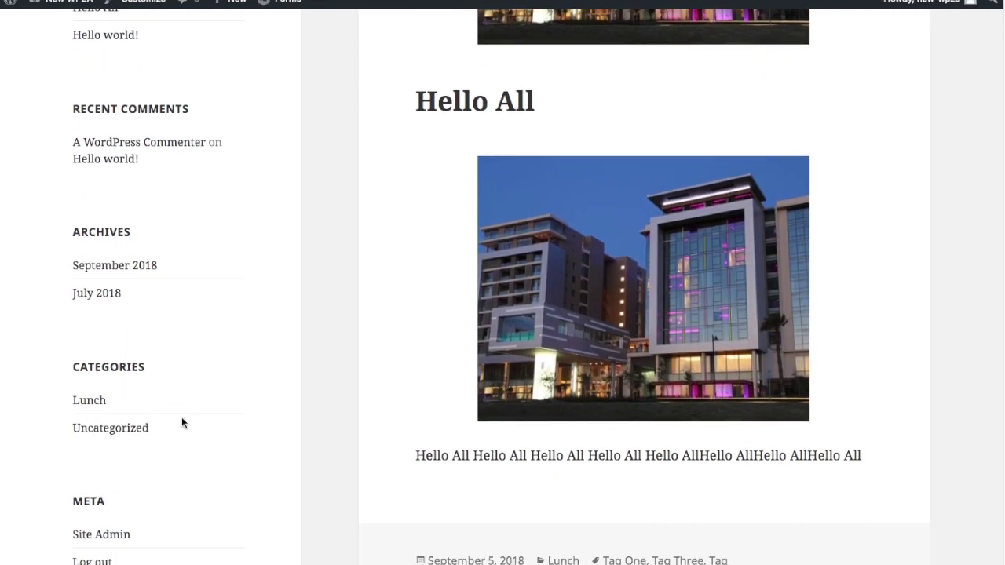
Open the Lunch category archive and look through the posts listed in it
left_click(89, 400)
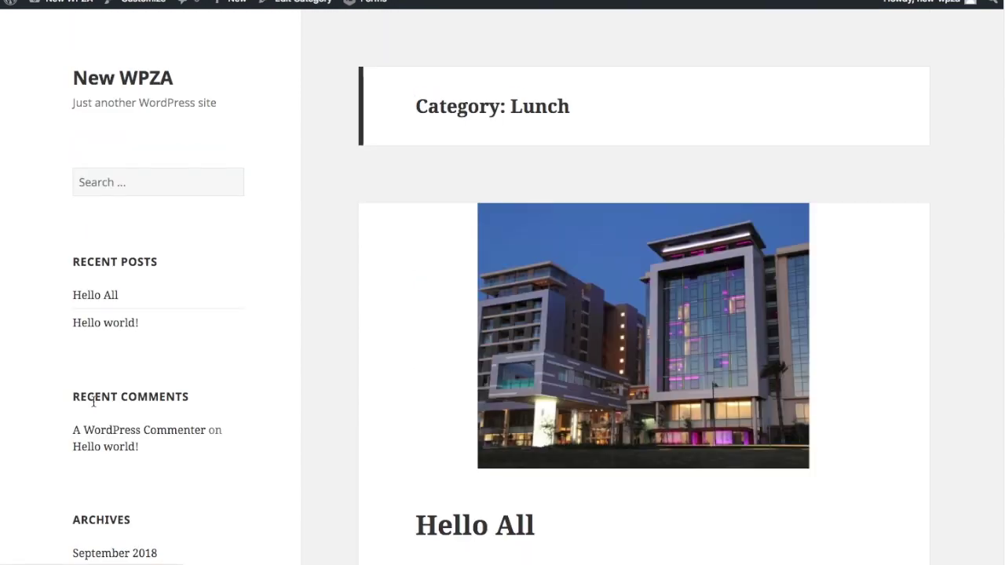
scroll(1004, 424, "down", 3)
scroll(917, 402, "down", 5)
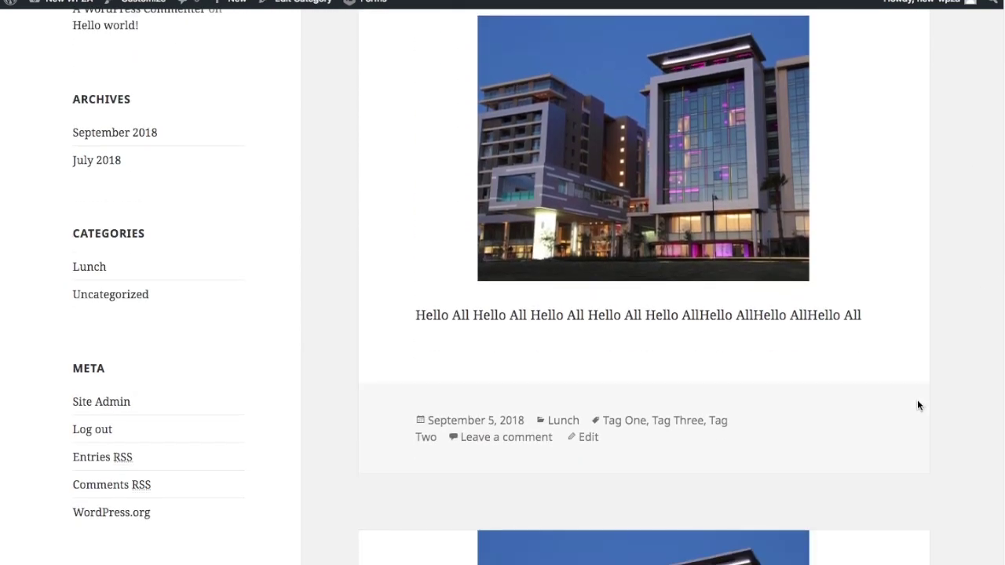
scroll(918, 406, "down", 2)
scroll(919, 405, "down", 4)
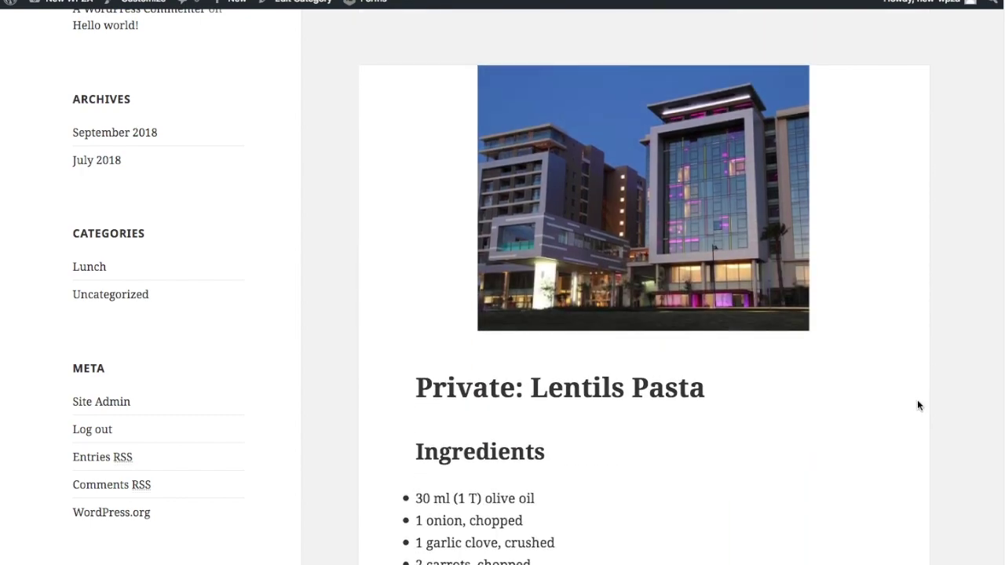
scroll(918, 405, "up", 6)
scroll(918, 405, "up", 7)
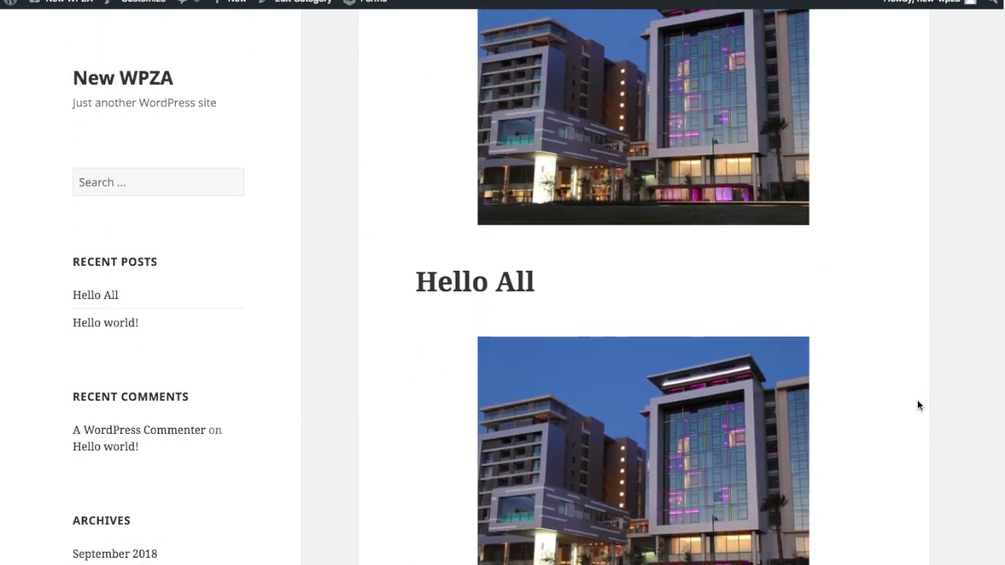
scroll(919, 406, "down", 4)
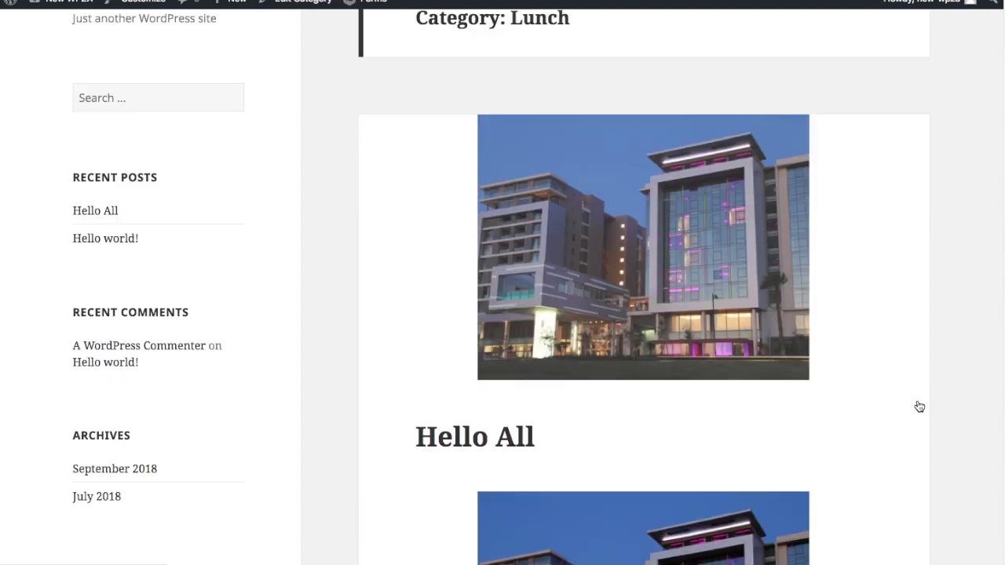
scroll(918, 405, "up", 10)
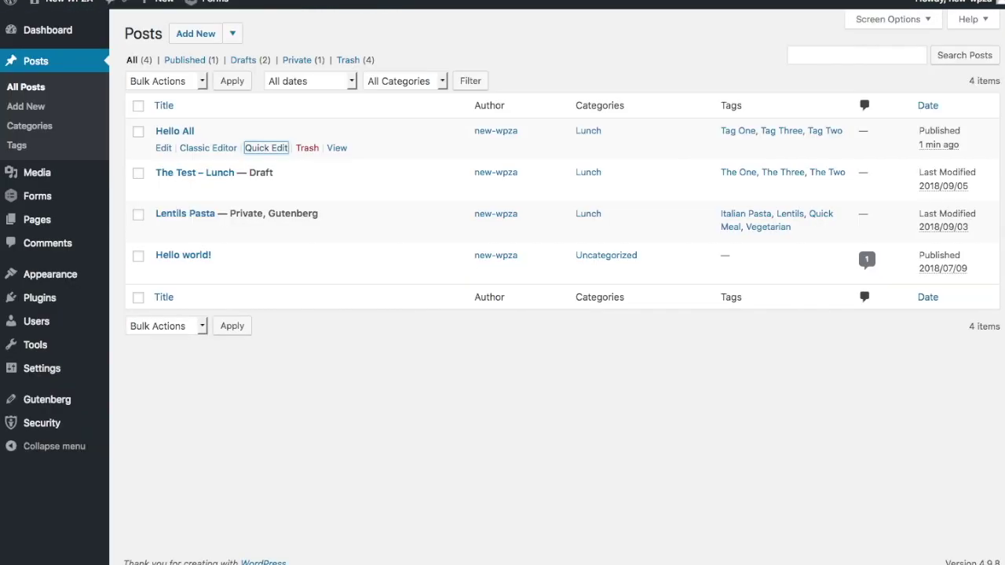
Return to the site admin and open the list of all forms to examine the "Create Post" entry
mouse_move(47, 200)
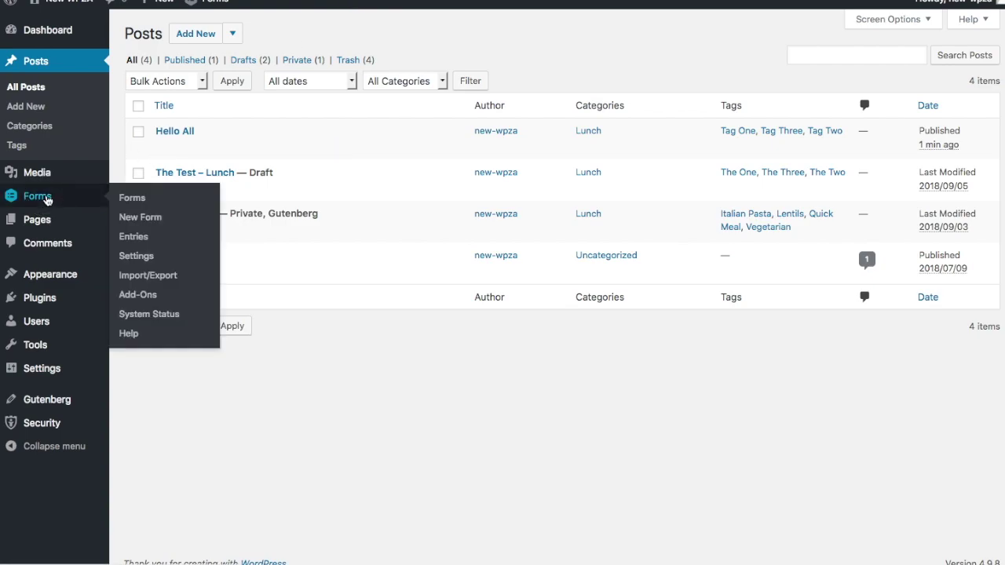
left_click(47, 200)
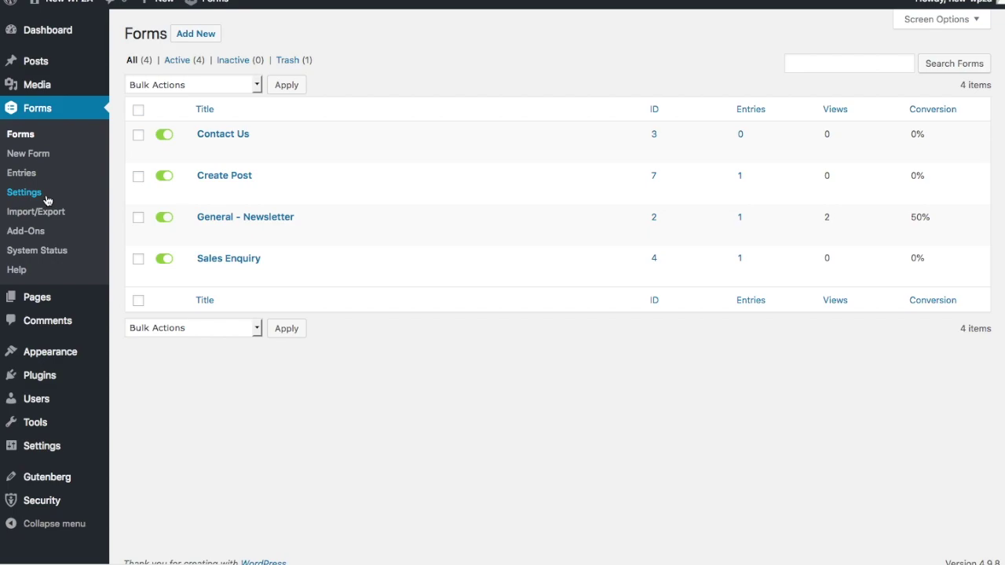
mouse_move(301, 137)
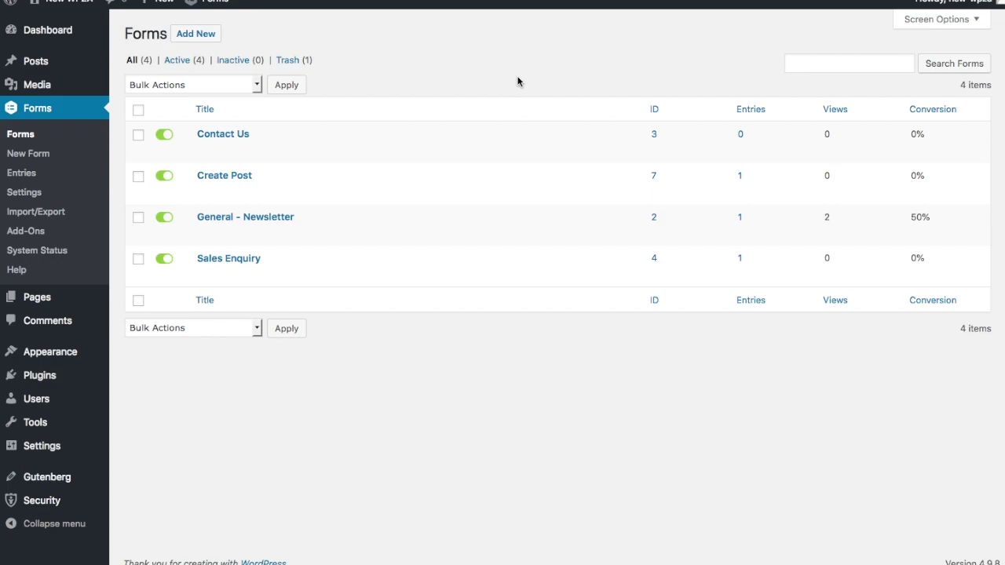
mouse_move(520, 176)
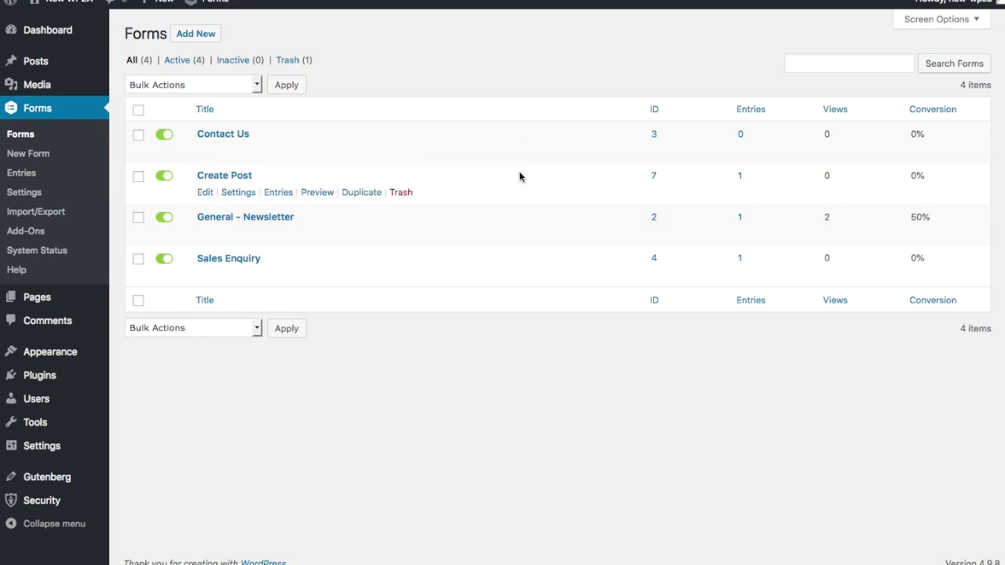